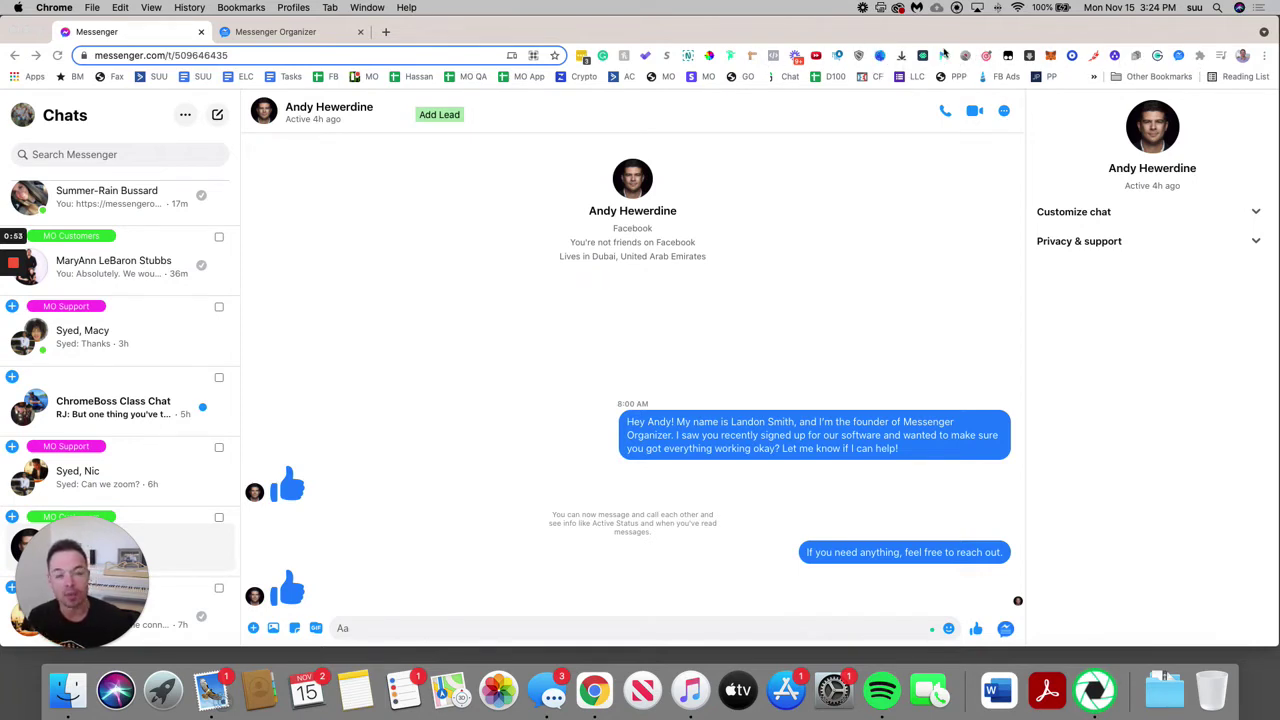
Step: Find Messenger Organizer in the browser's extension list and check whether it is pinned
left_click(1201, 56)
scroll(1173, 222, "down", 2)
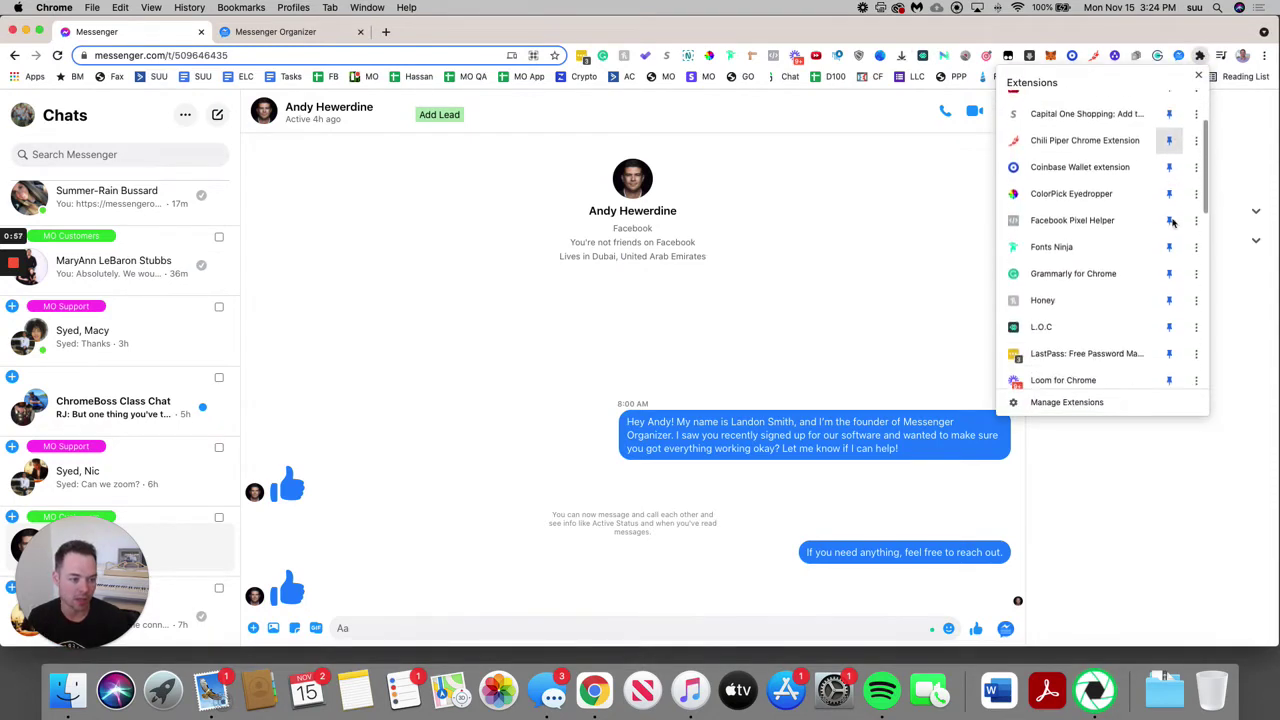
scroll(1173, 222, "down", 4)
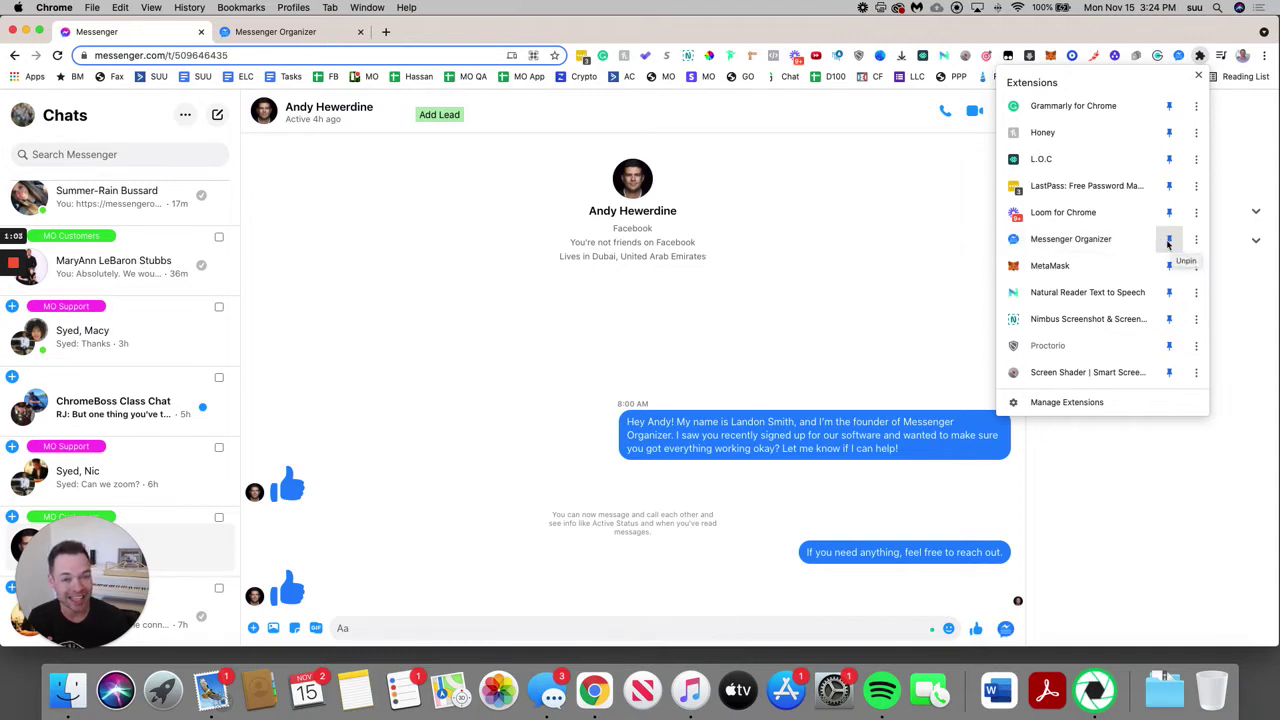
left_click(922, 219)
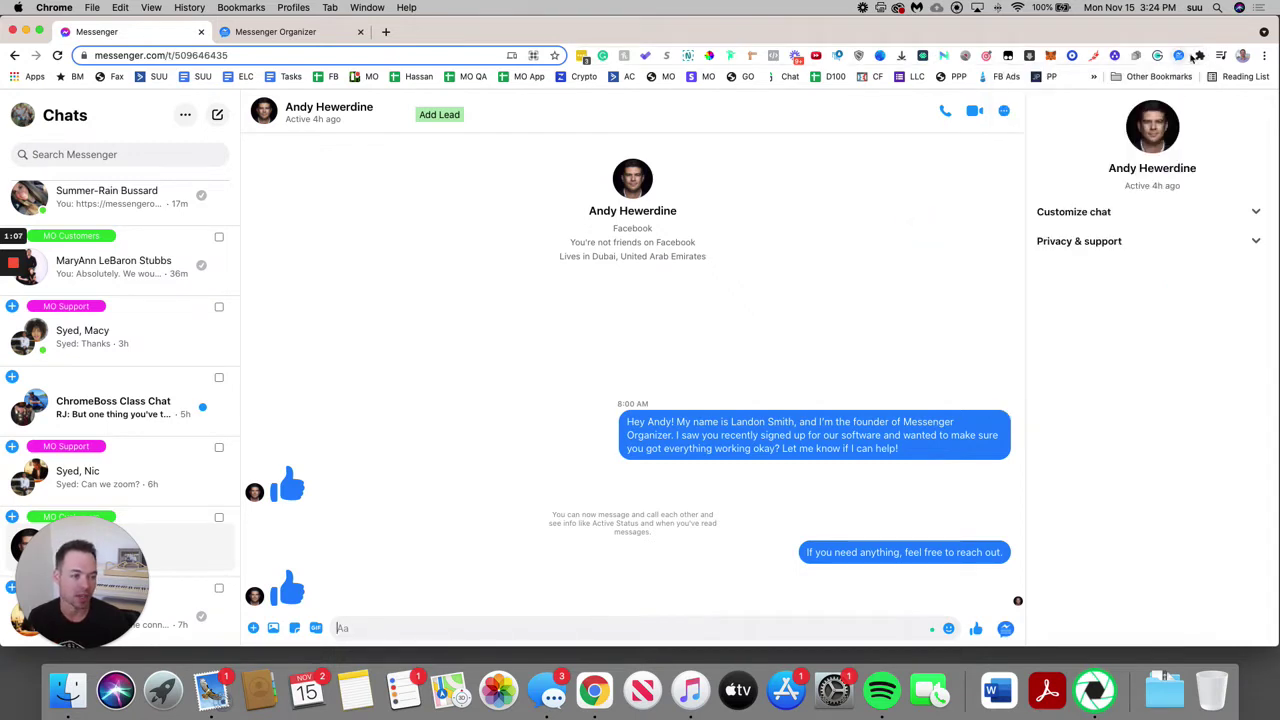
Step: Open the Messenger Organizer extension and look through its list of lead folders
left_click(1179, 56)
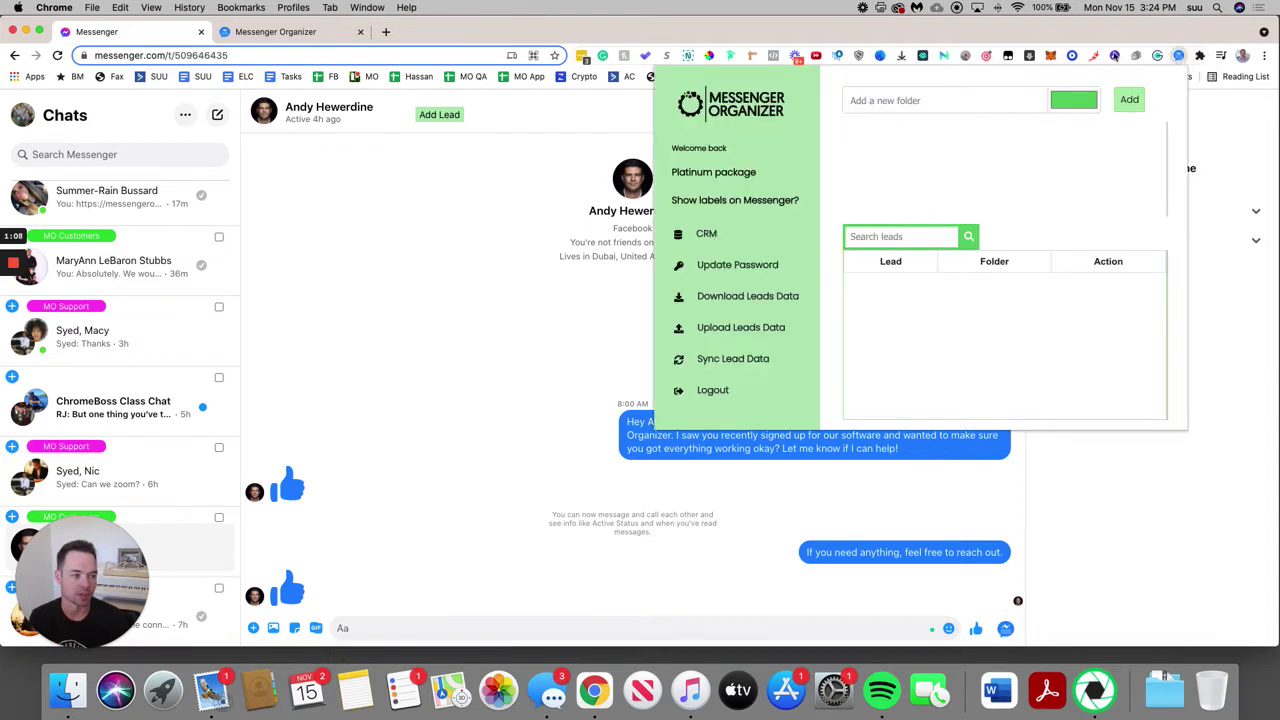
left_click(1179, 56)
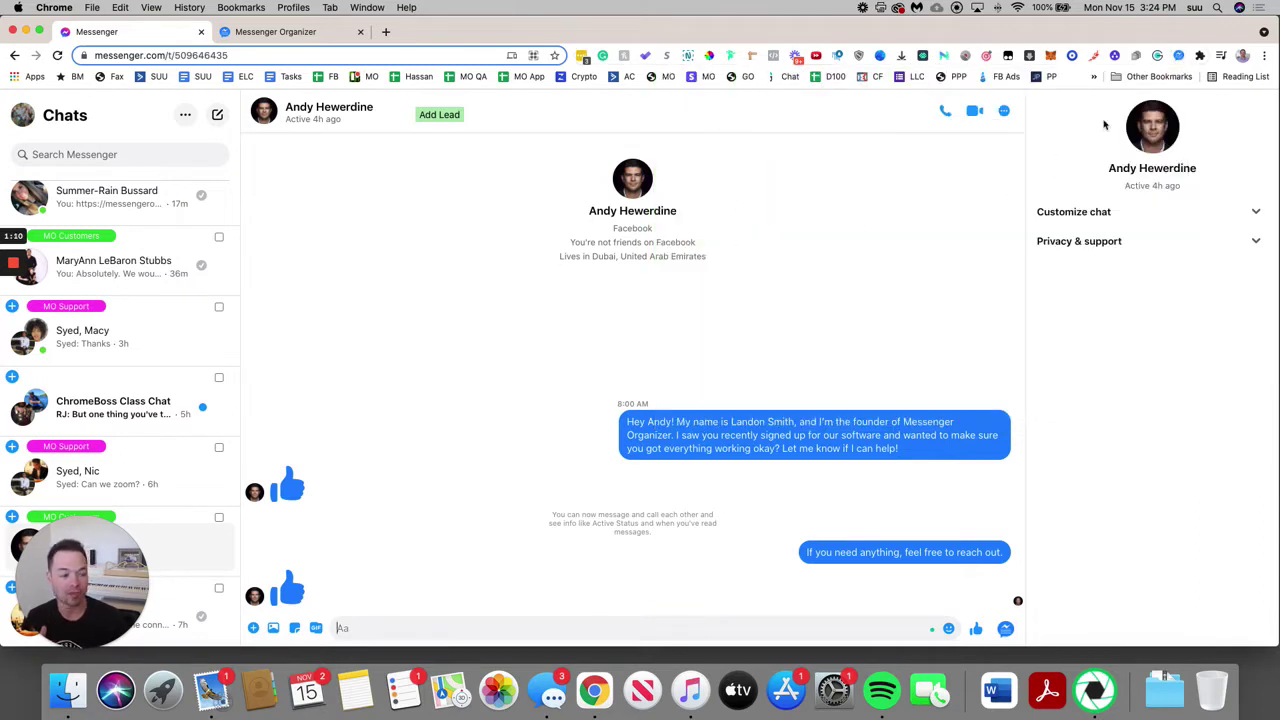
left_click(1179, 56)
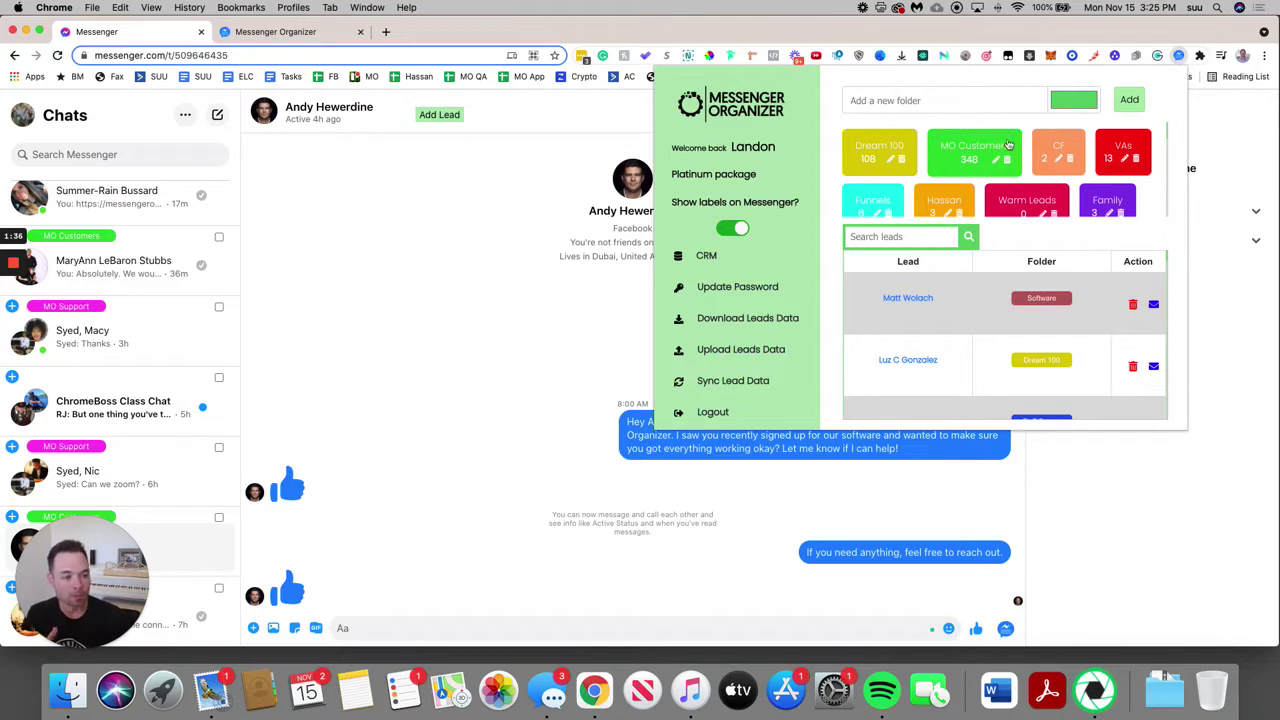
scroll(1008, 145, "down", 2)
scroll(1008, 145, "down", 5)
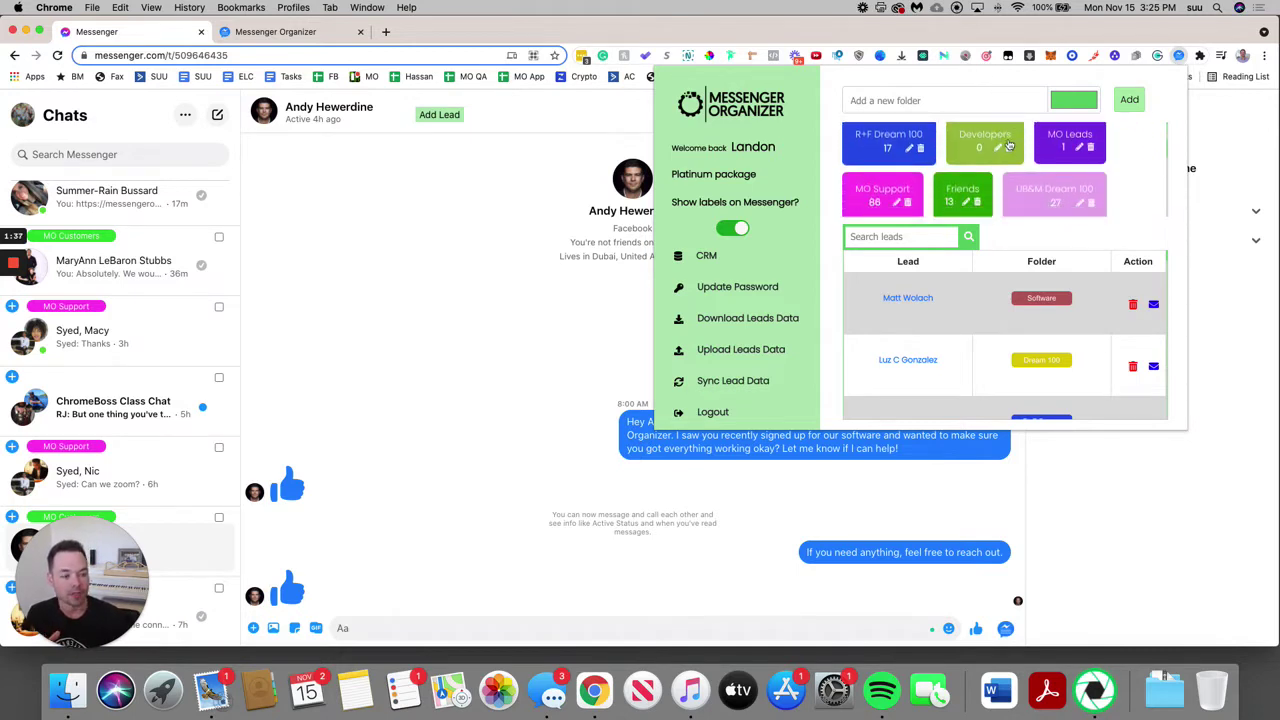
Step: Examine the name field and colour picker for adding a new folder
left_click(908, 101)
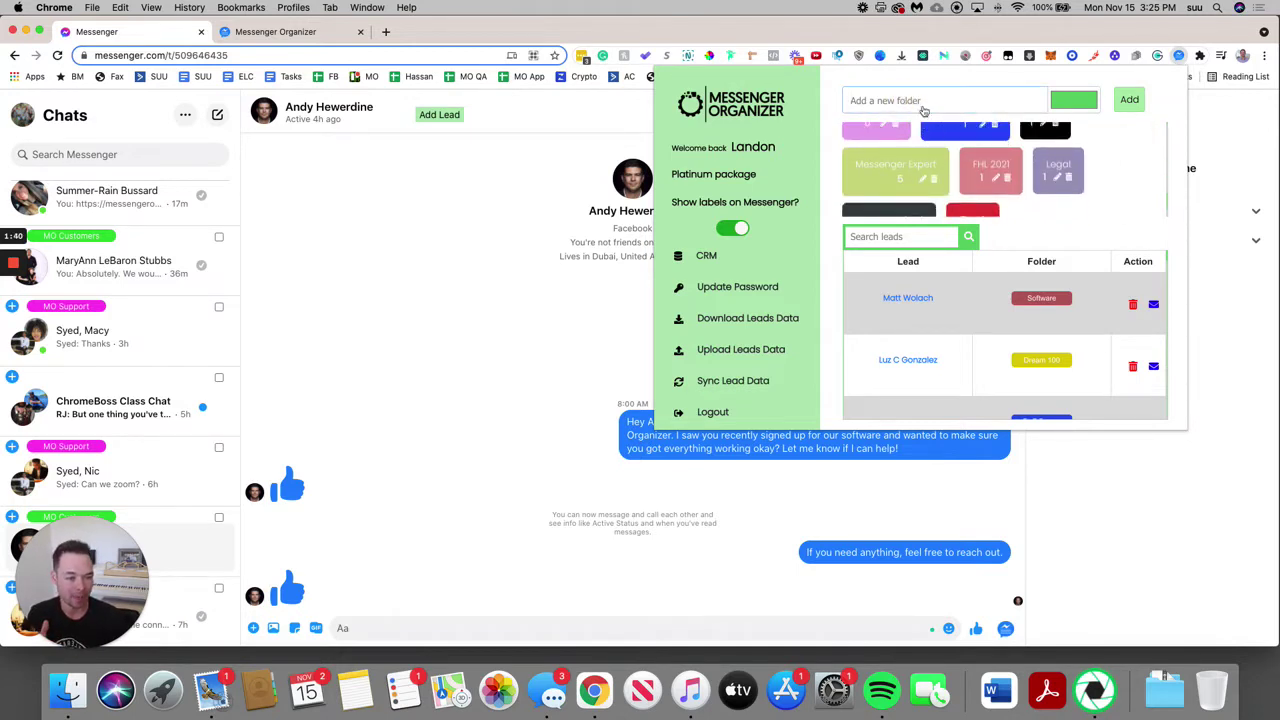
left_click(1080, 107)
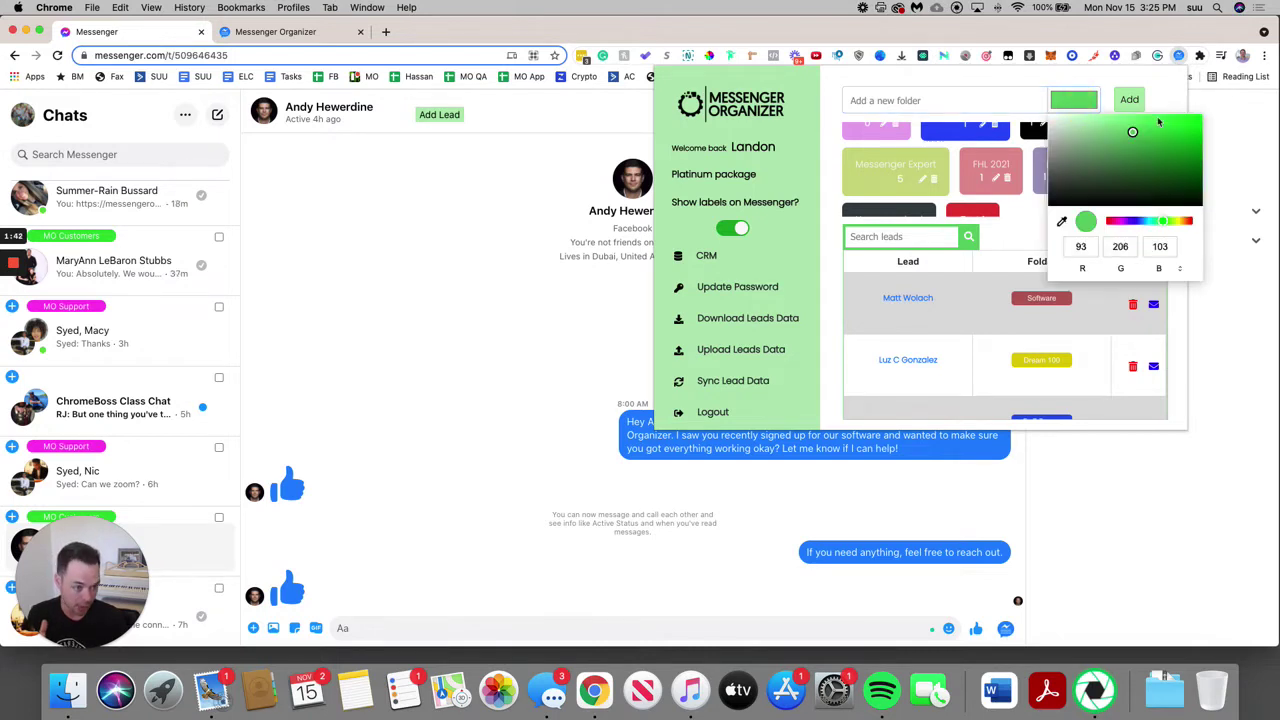
left_click(1160, 108)
left_click(1130, 102)
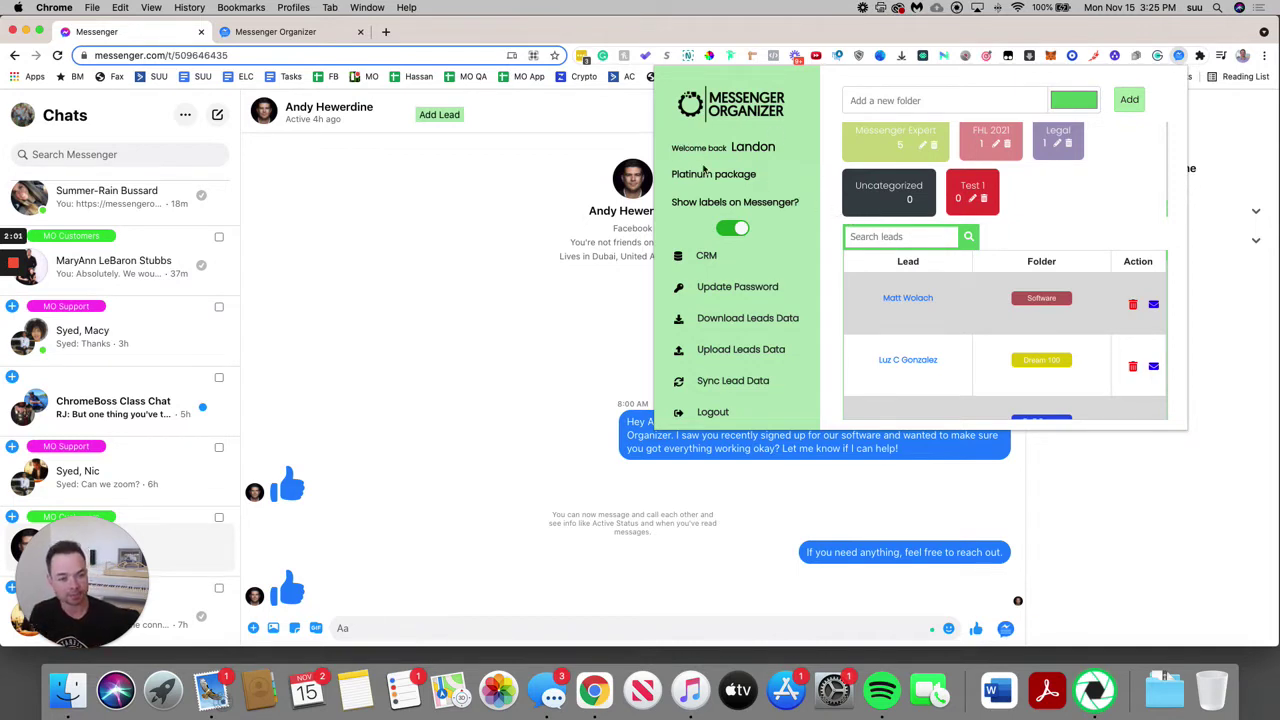
Step: Sync the lead data in Messenger Organizer and reload the Messenger page
left_click_drag(672, 175, 757, 176)
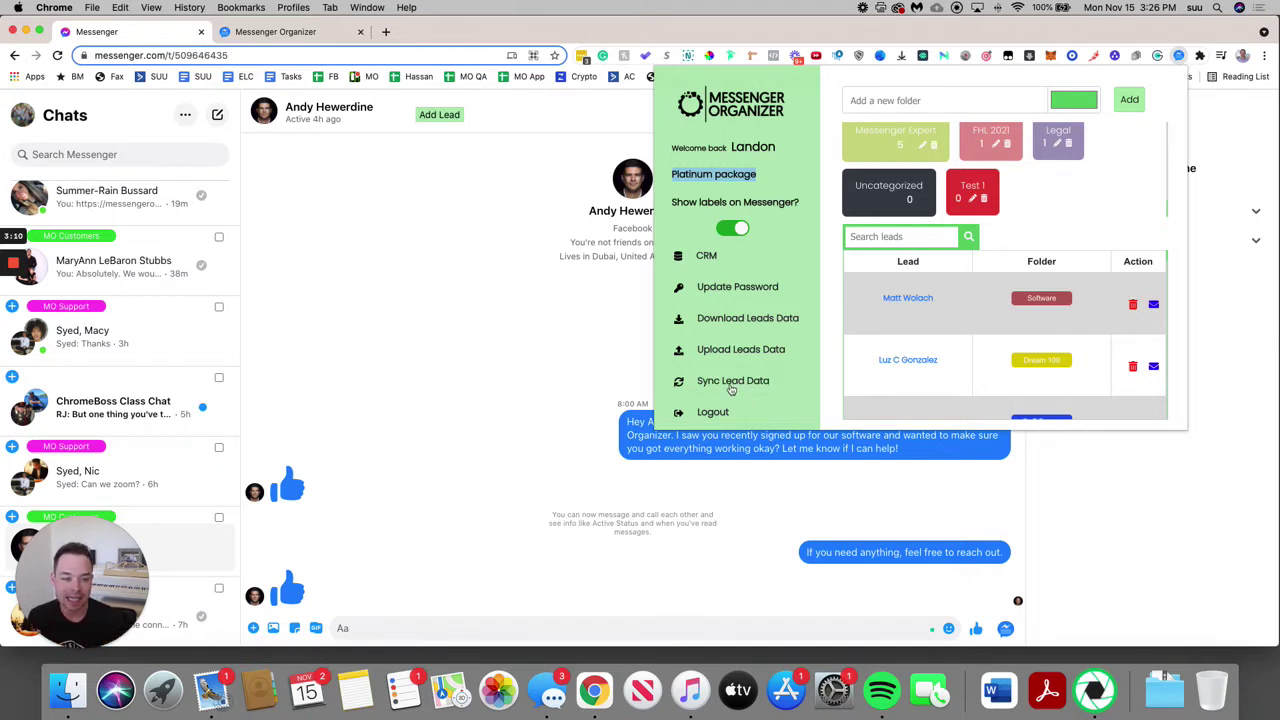
left_click(731, 386)
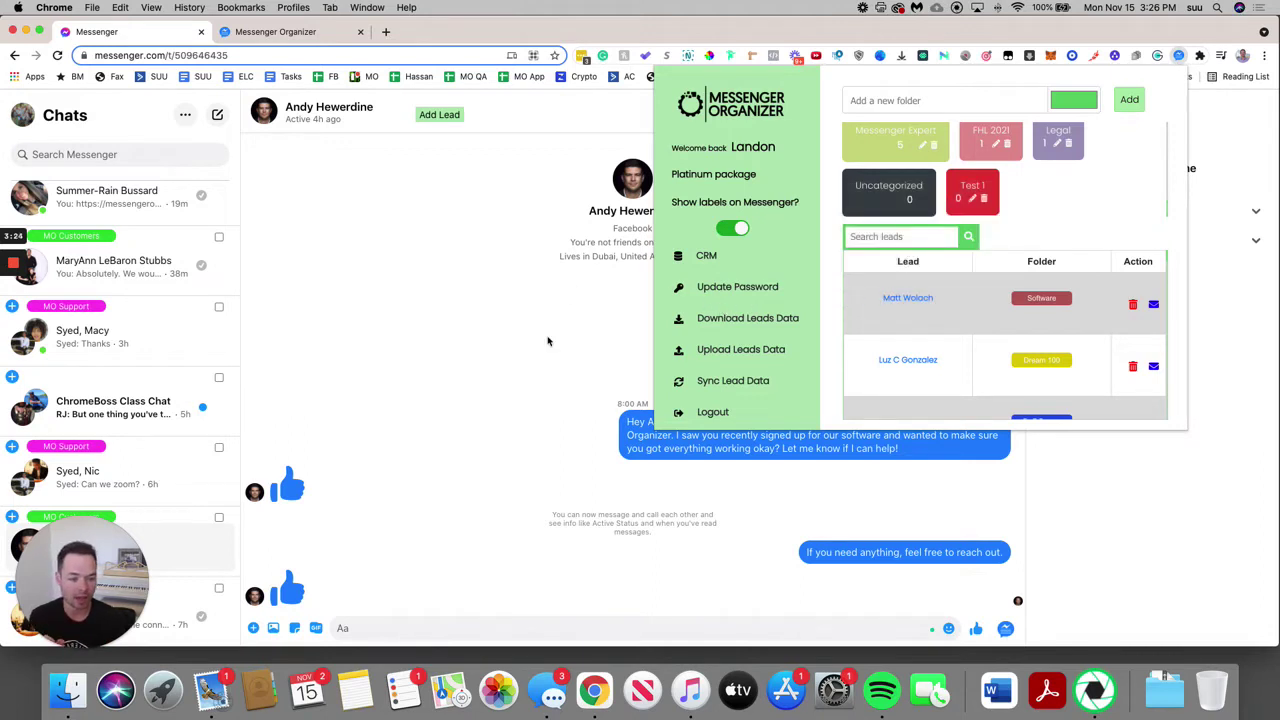
left_click(515, 321)
left_click(57, 55)
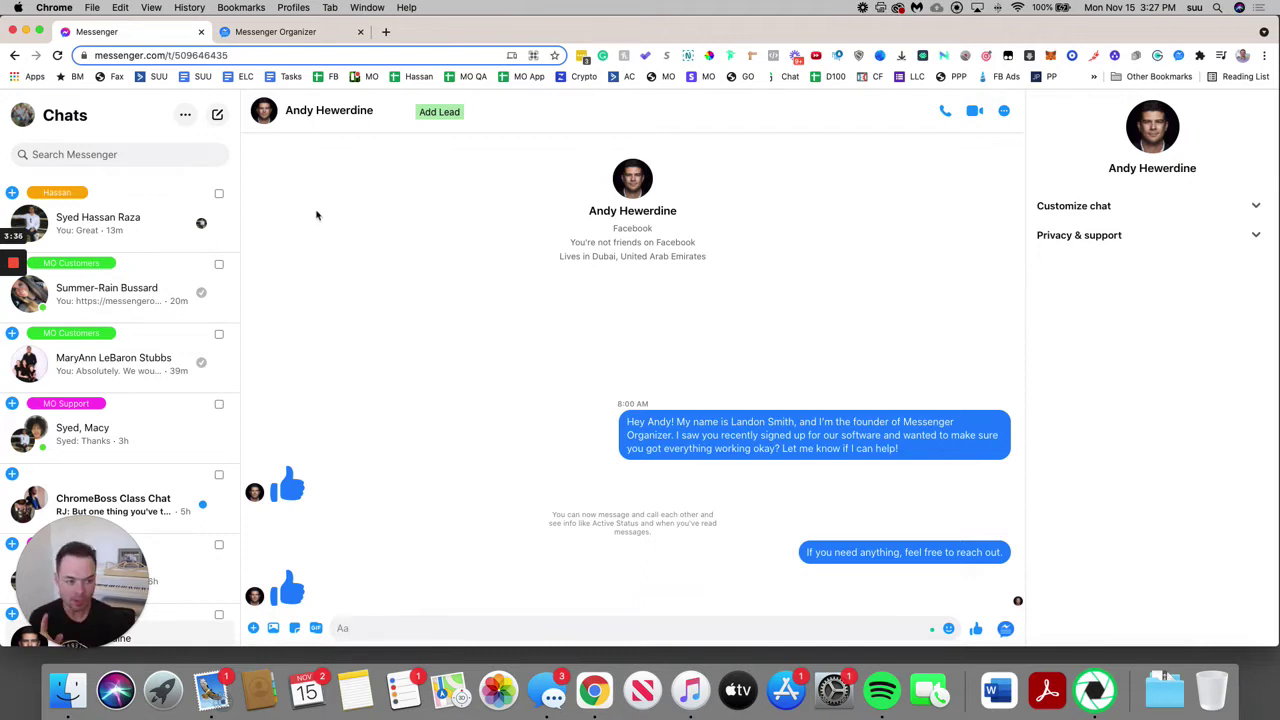
Step: Review the synced folders in Messenger Organizer and the folder labels on the conversations in the chat list
left_click(1179, 56)
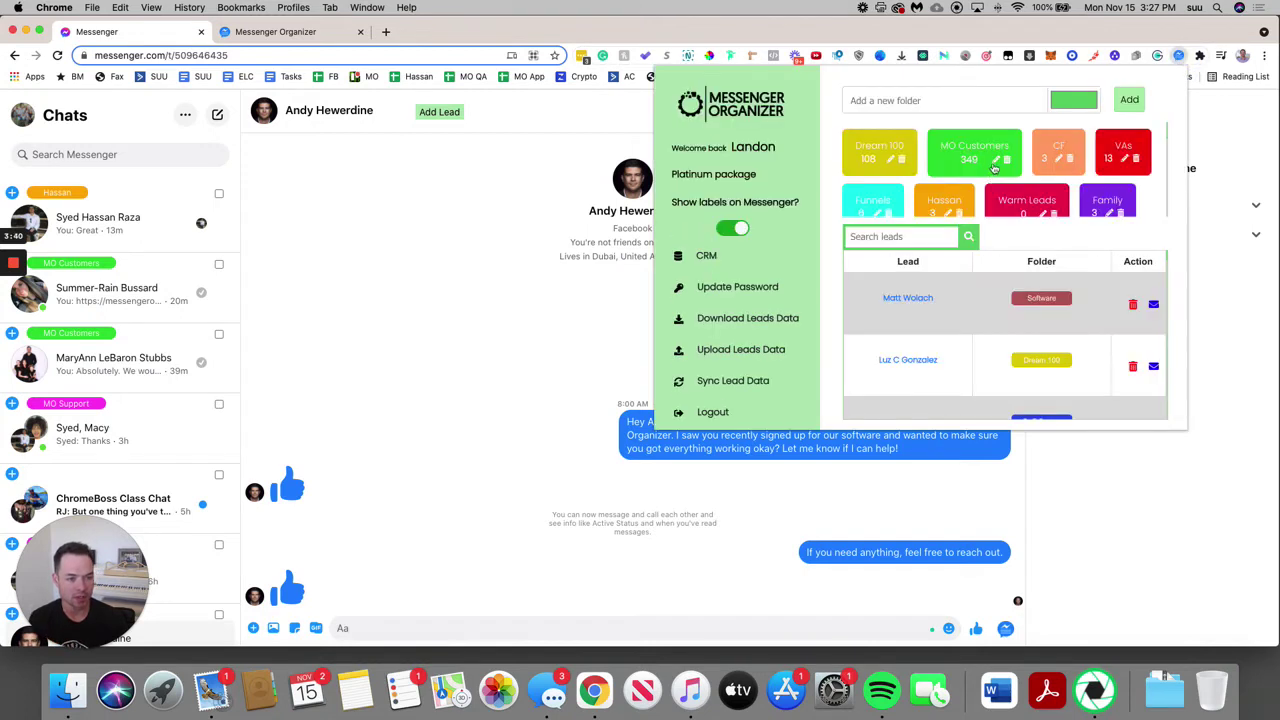
scroll(994, 168, "down", 3)
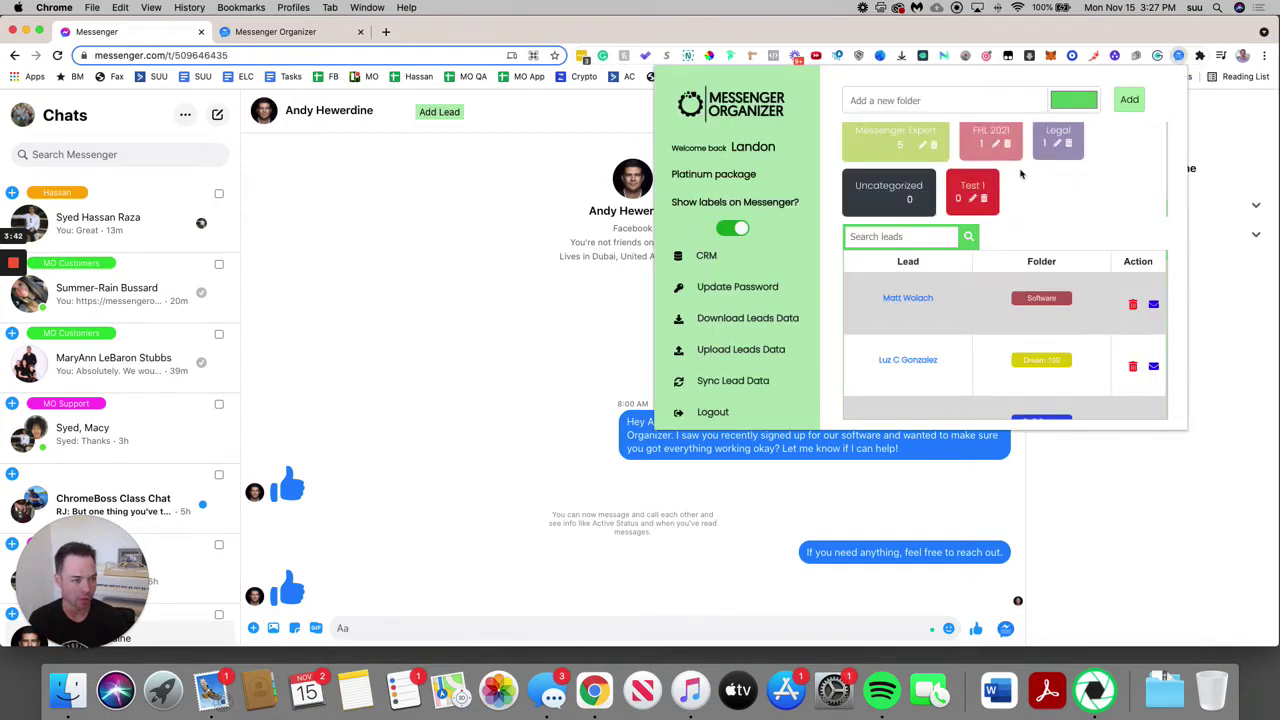
left_click(1179, 60)
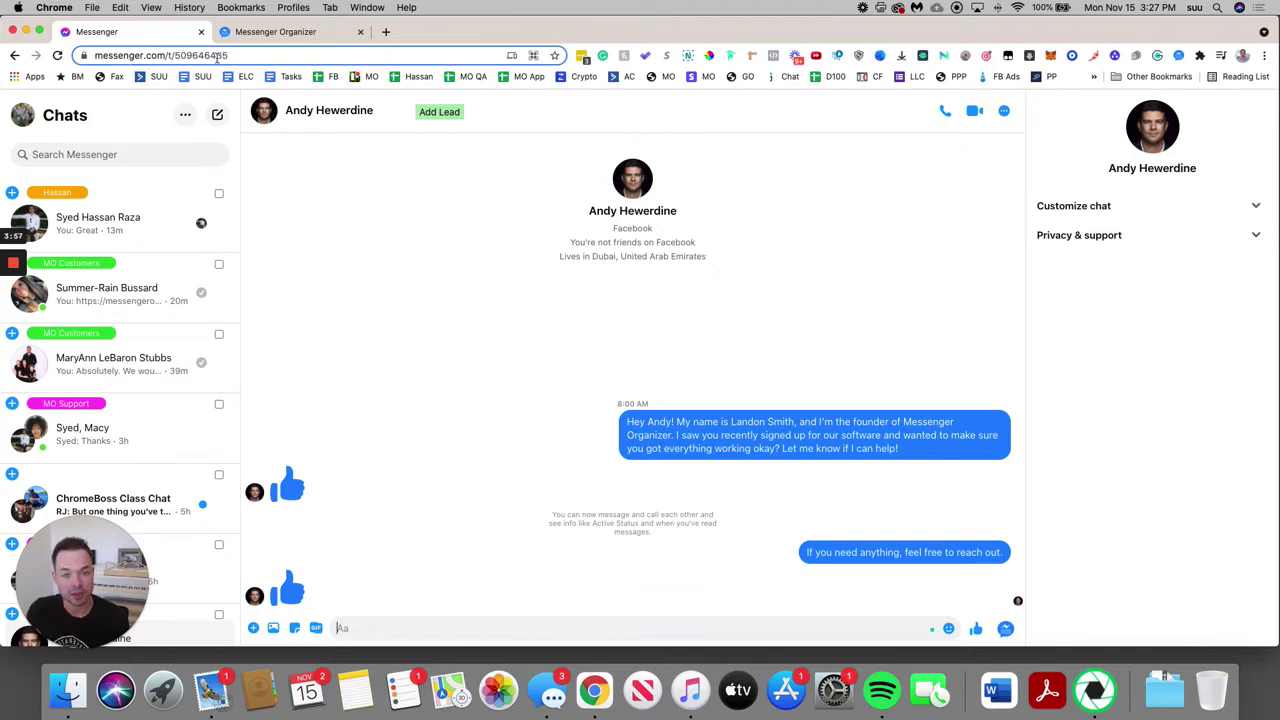
scroll(130, 348, "down", 10)
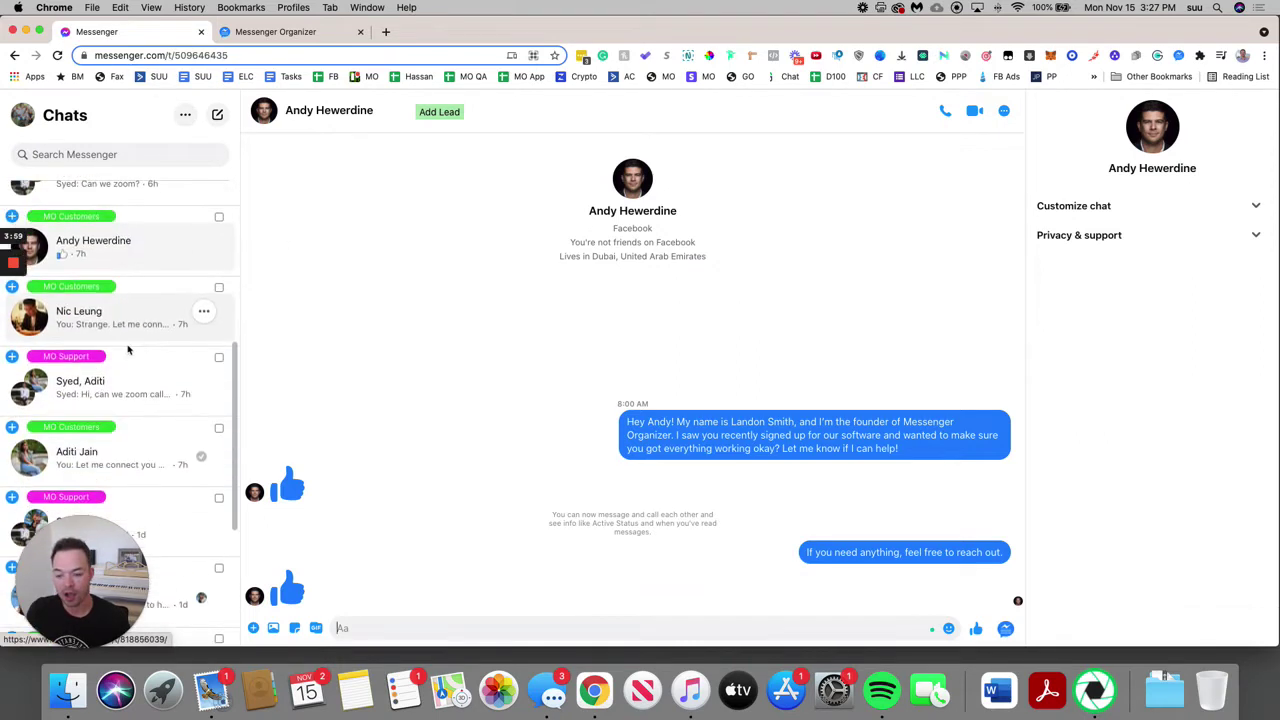
scroll(130, 348, "up", 10)
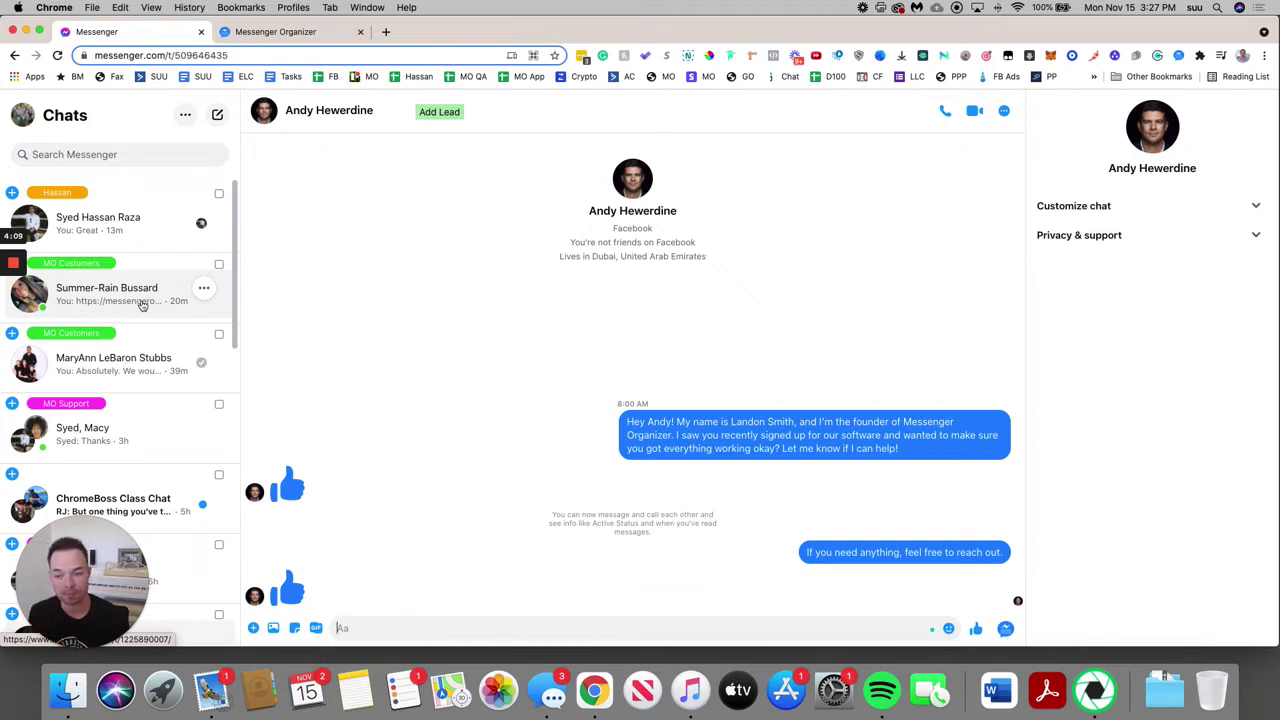
scroll(126, 288, "down", 1)
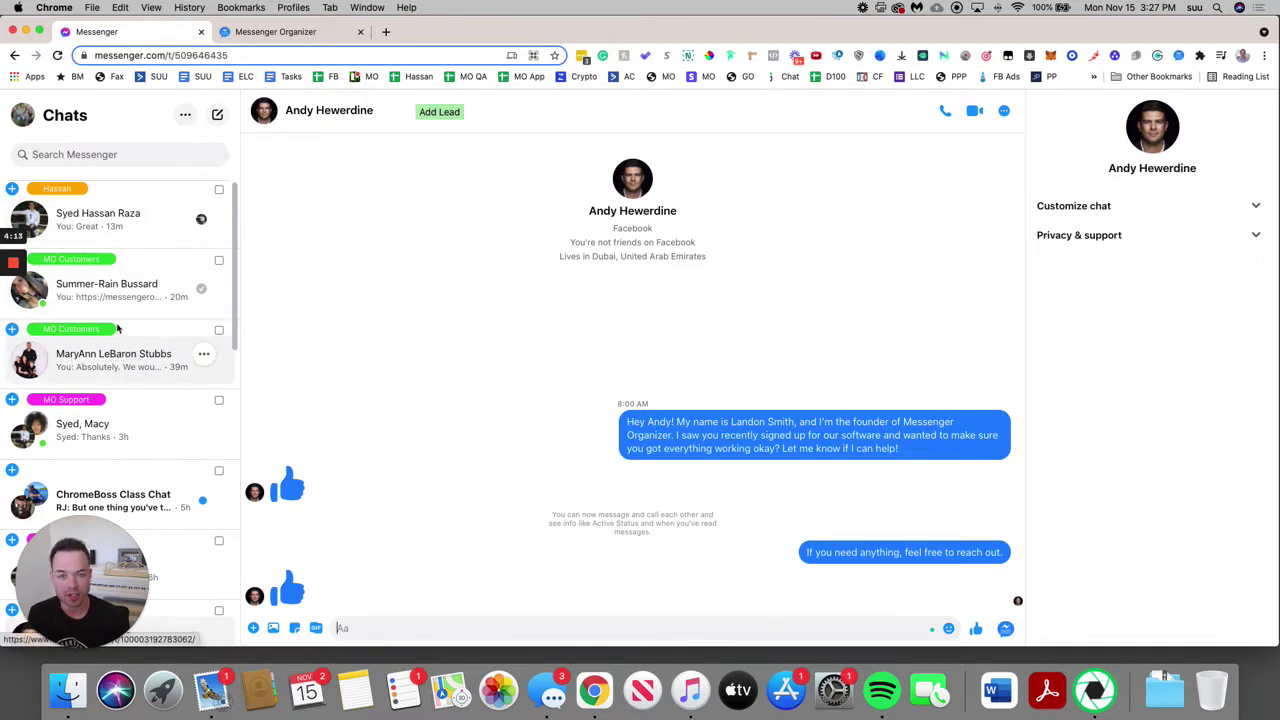
Step: For the first conversation in the chat list, set the primary folder to Test 1 and add Dream 100 to its other folders
left_click(12, 188)
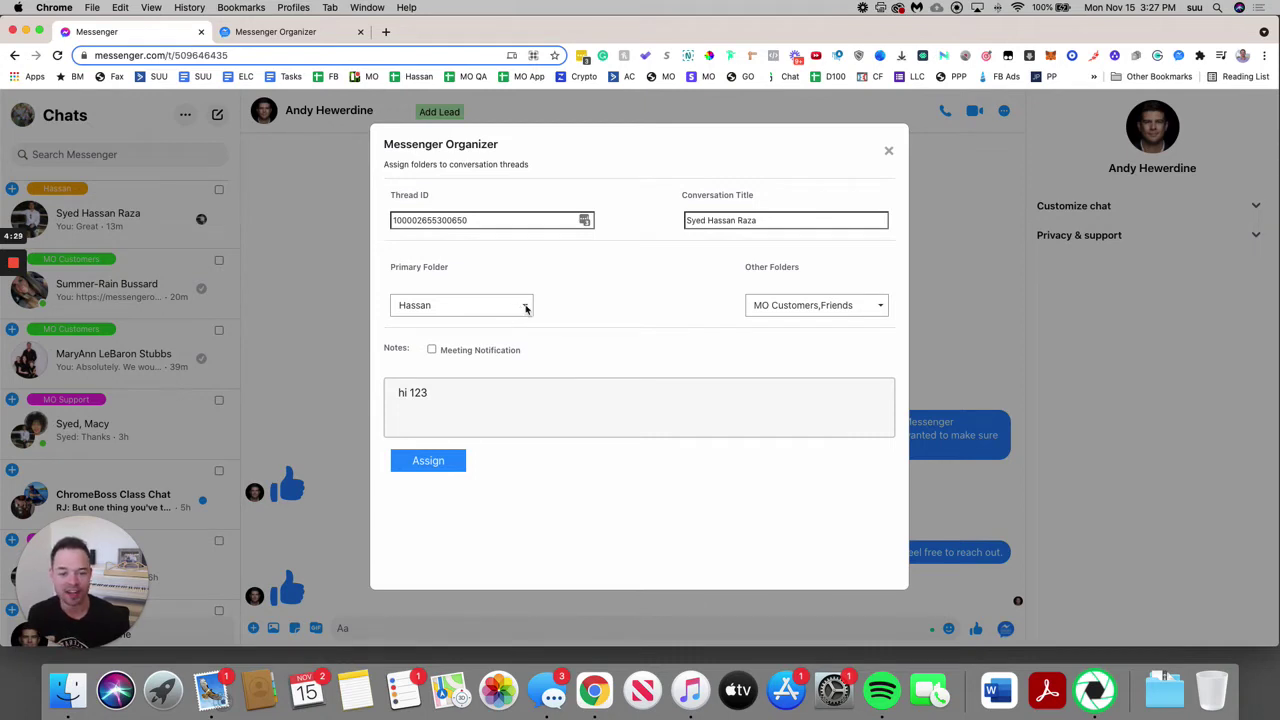
left_click(521, 307)
scroll(483, 367, "down", 3)
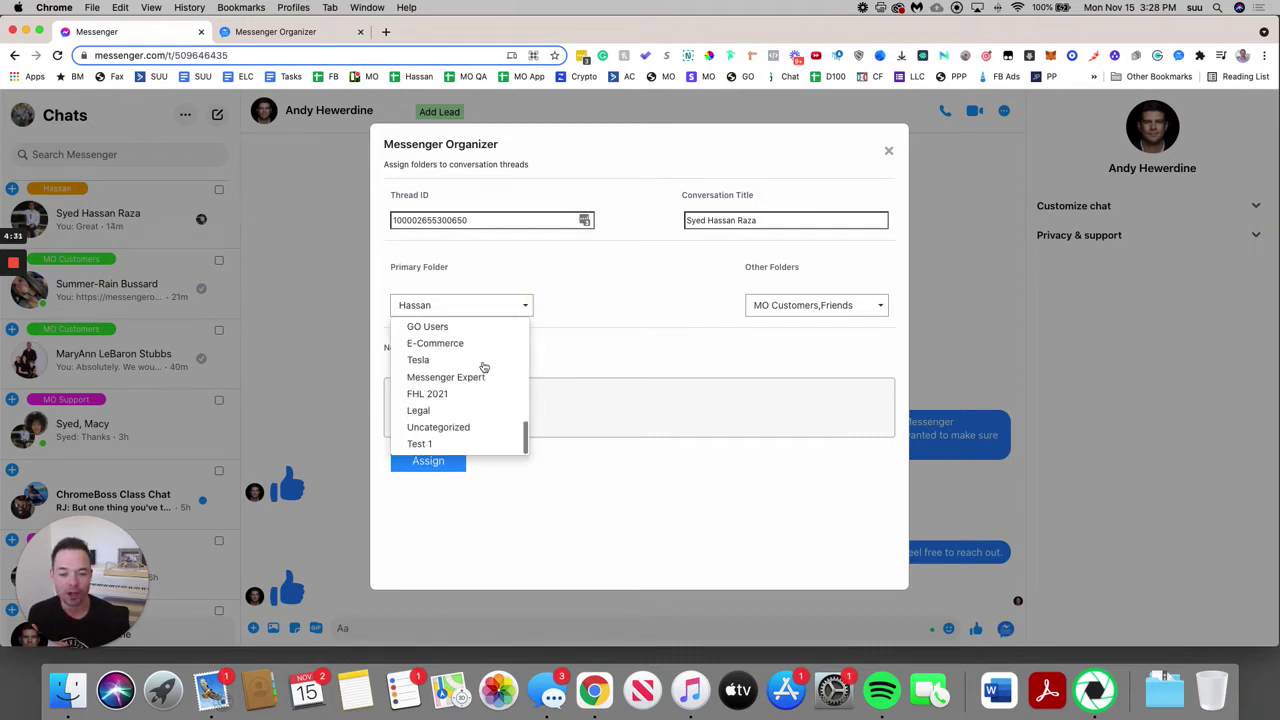
left_click(430, 446)
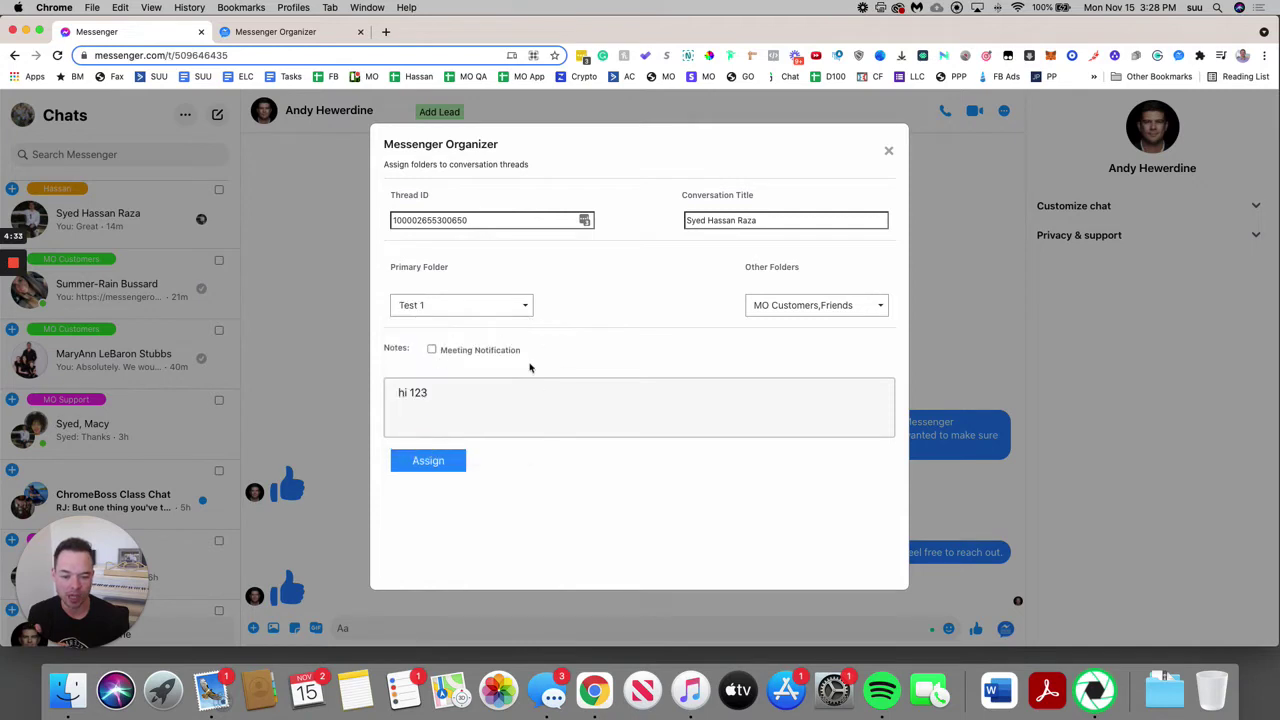
left_click(856, 307)
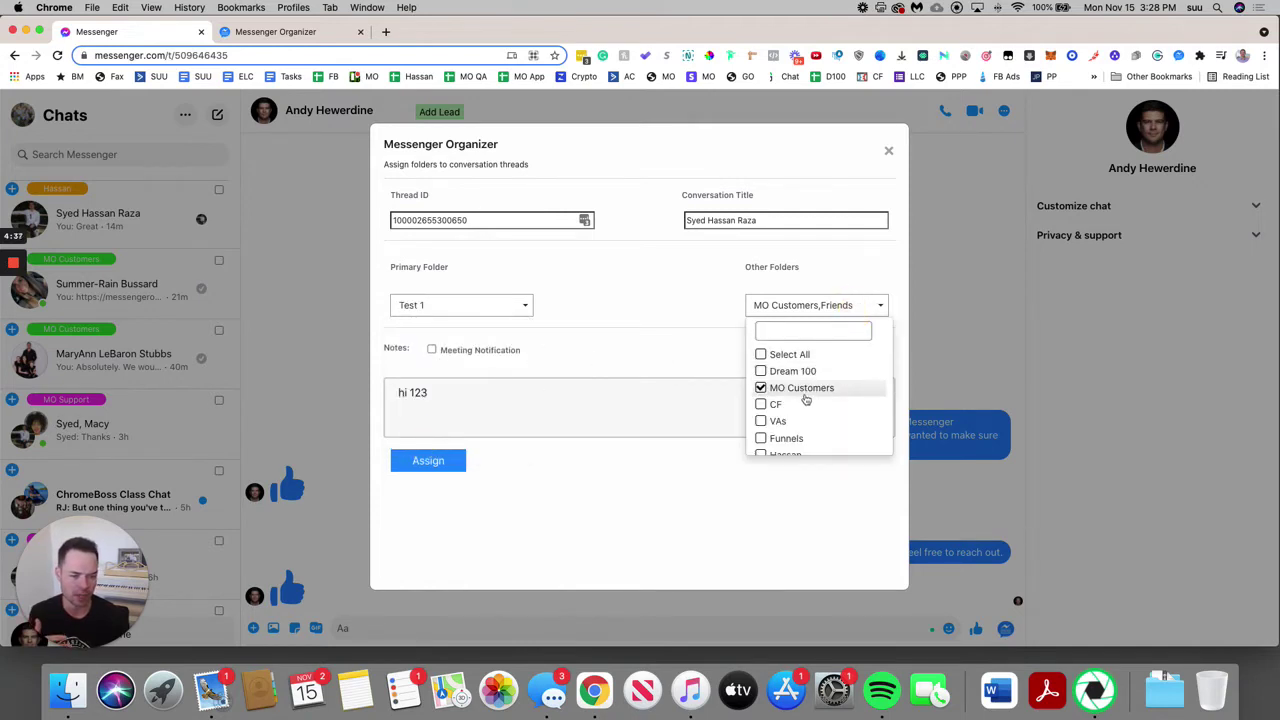
left_click(779, 376)
left_click(704, 345)
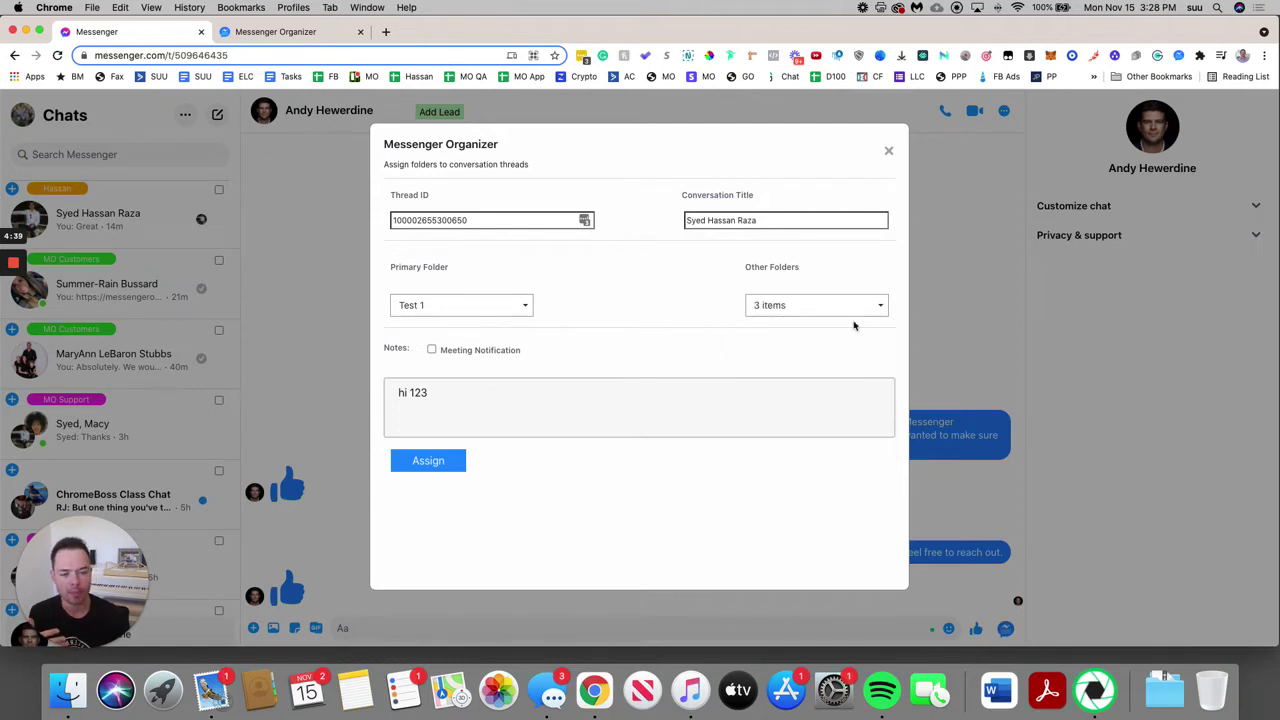
Step: Clear the conversation's note, enable a meeting notification for 11/16/2021 at 11:00 AM, and assign the settings
triple_click(436, 390)
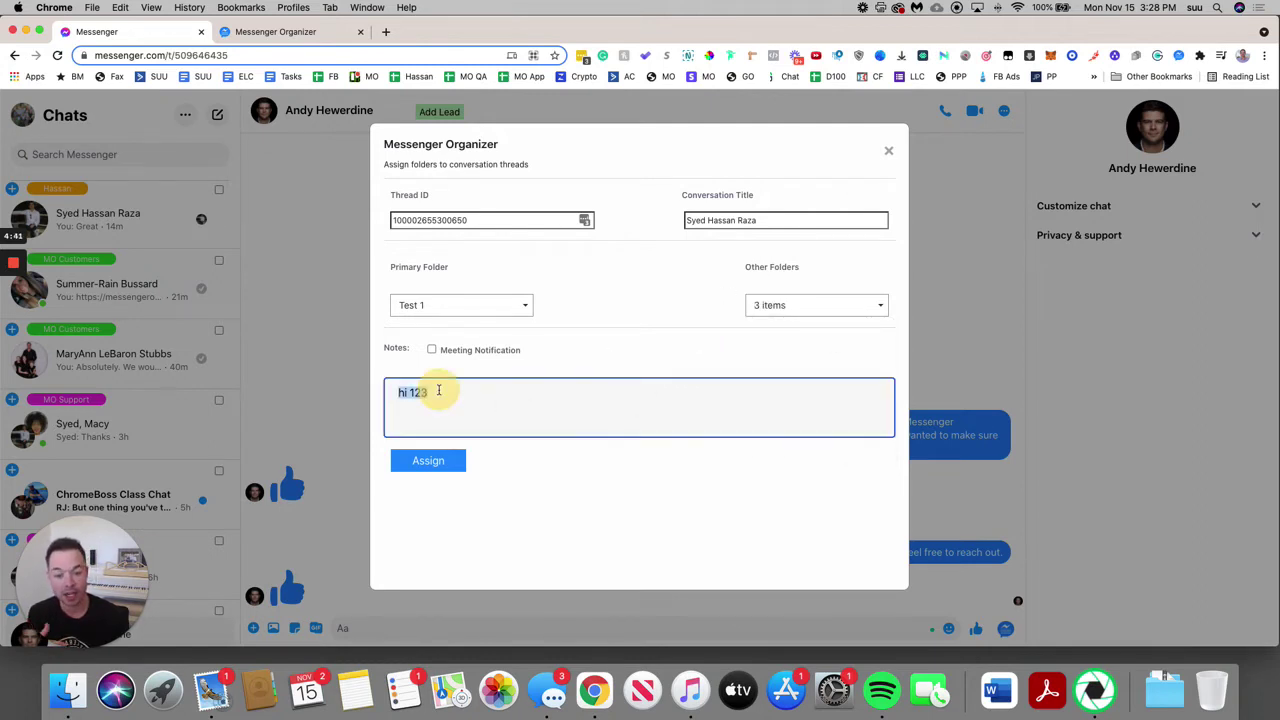
key("BackSpace")
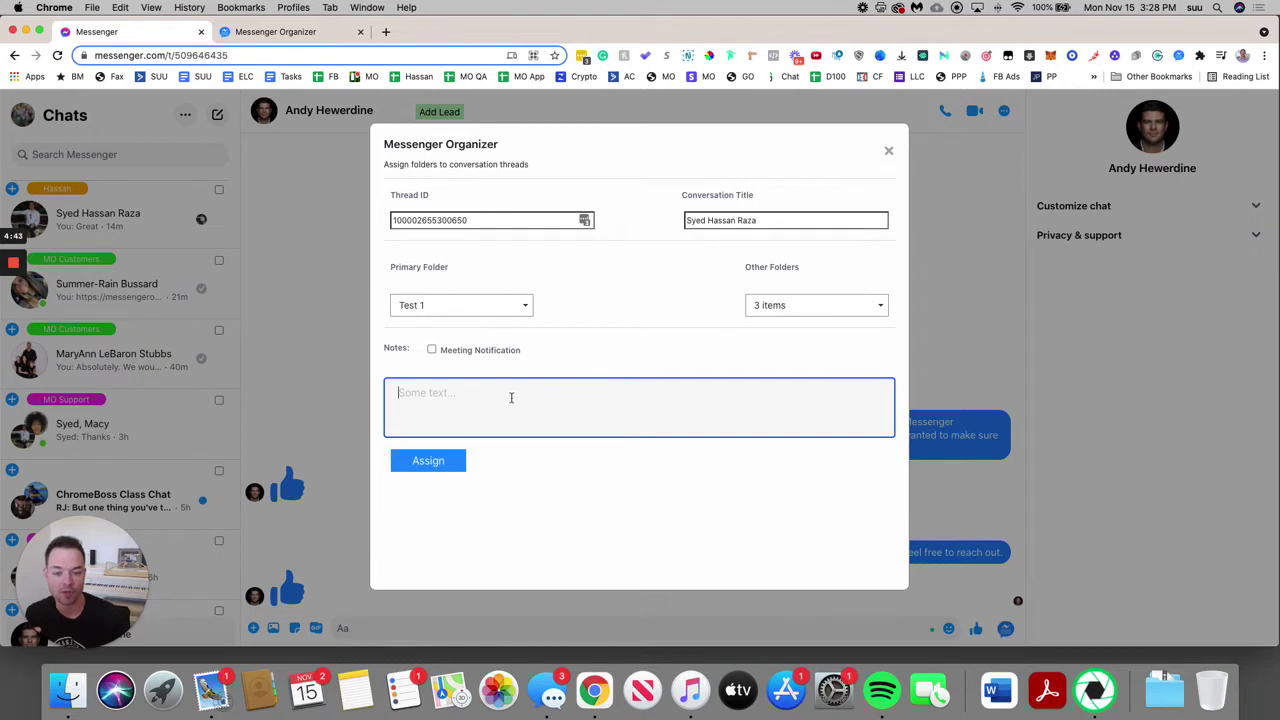
left_click(432, 349)
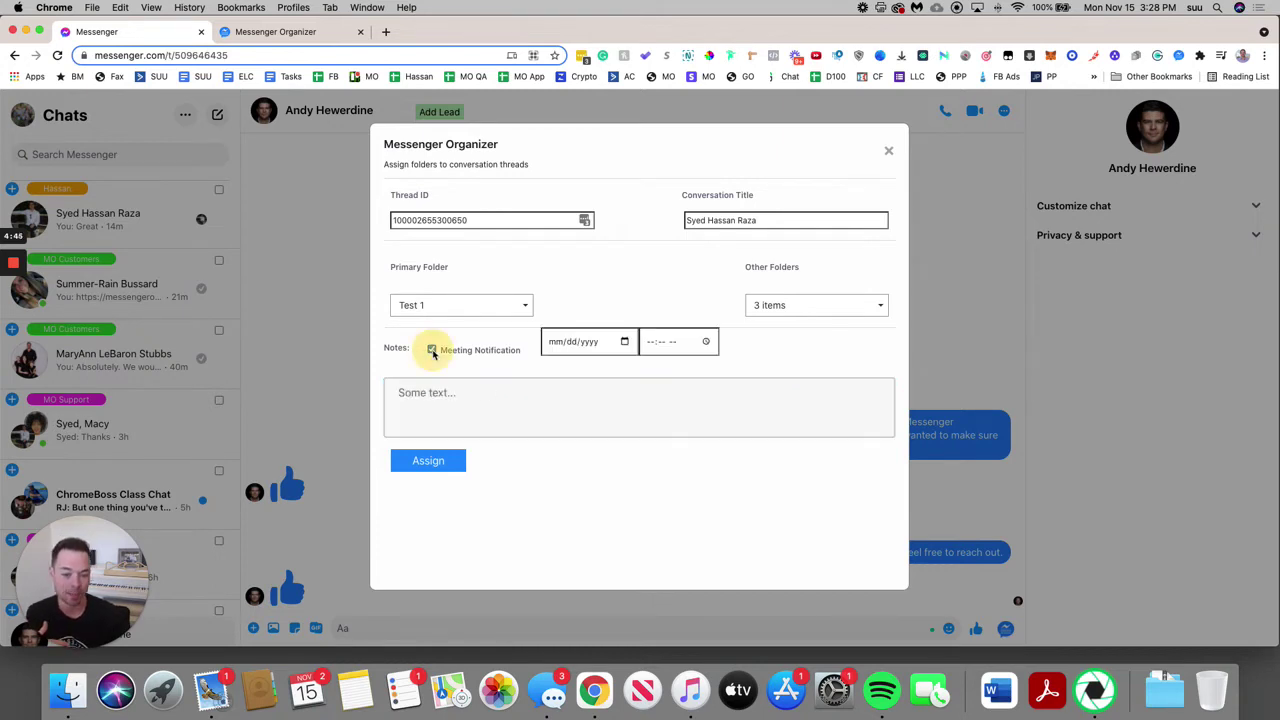
left_click(624, 341)
left_click(595, 451)
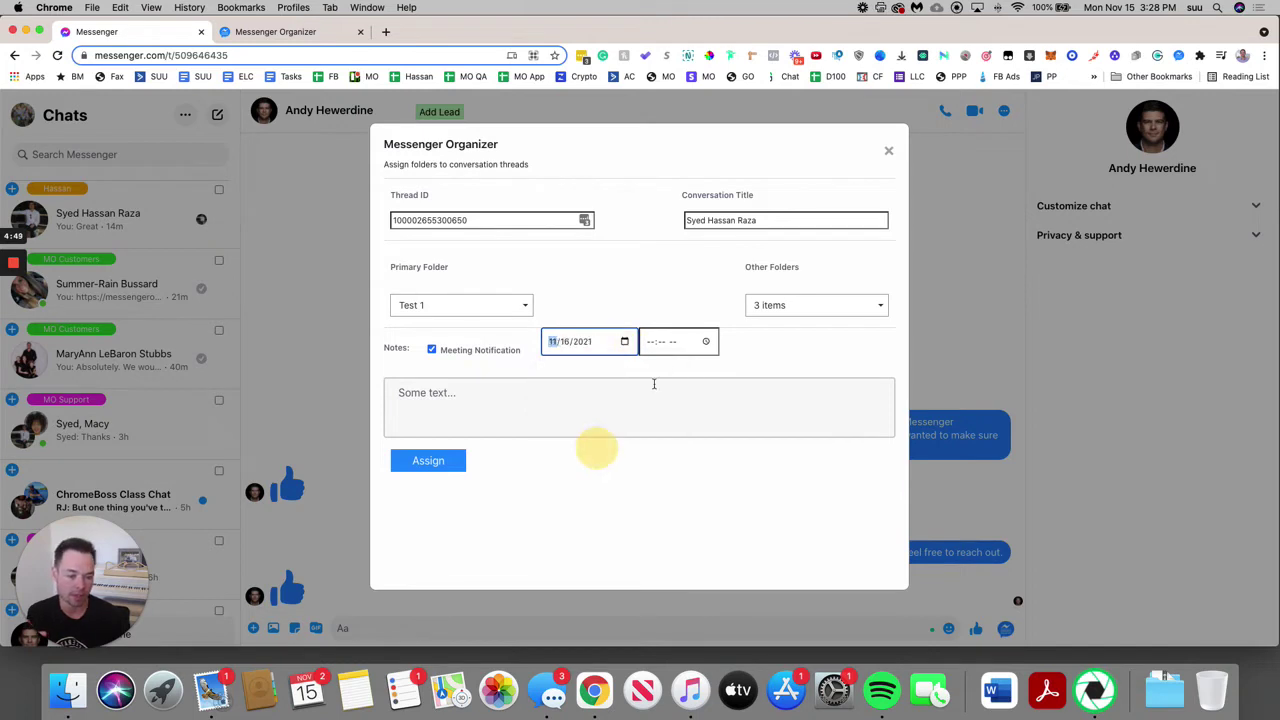
left_click(650, 342)
type("11:-- --")
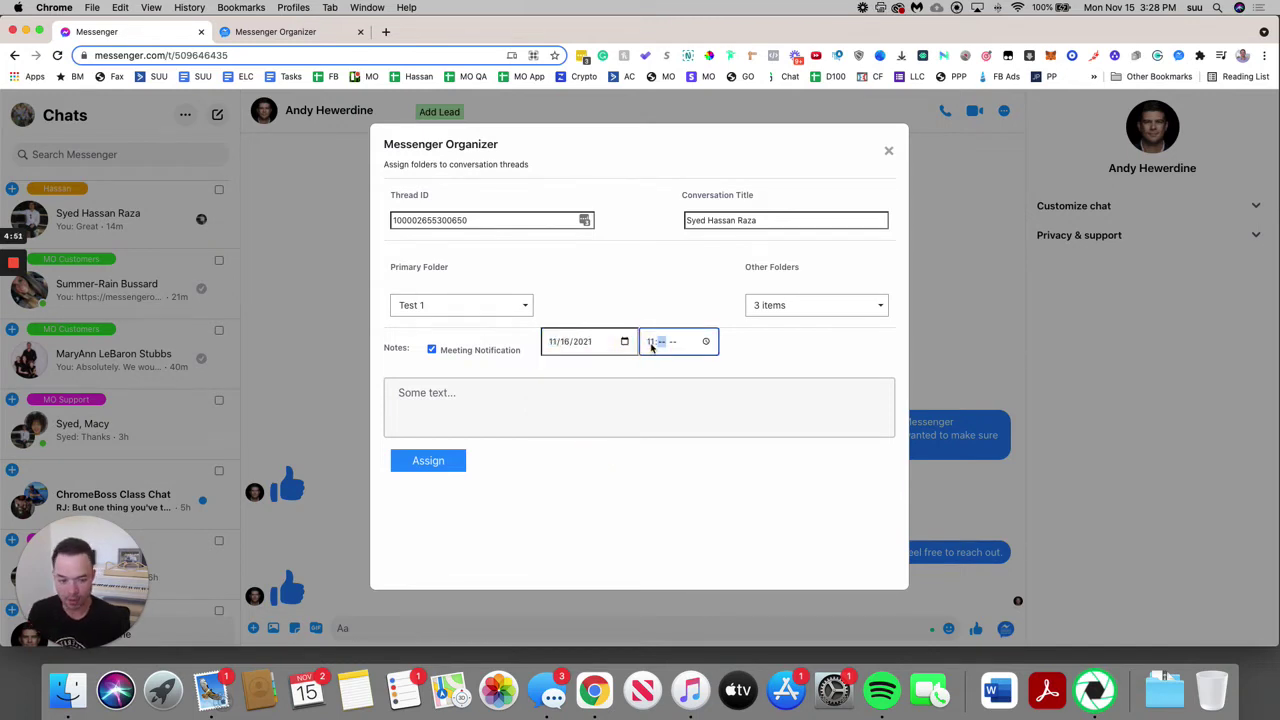
type("00a")
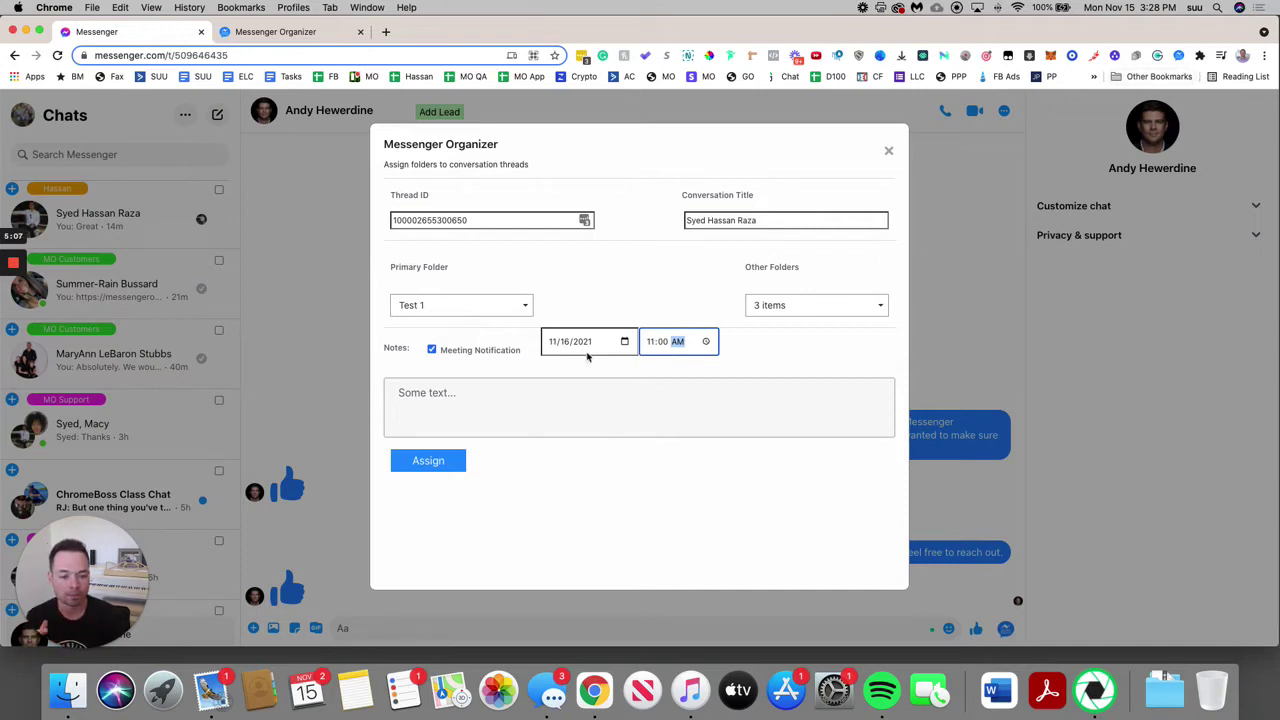
left_click(436, 462)
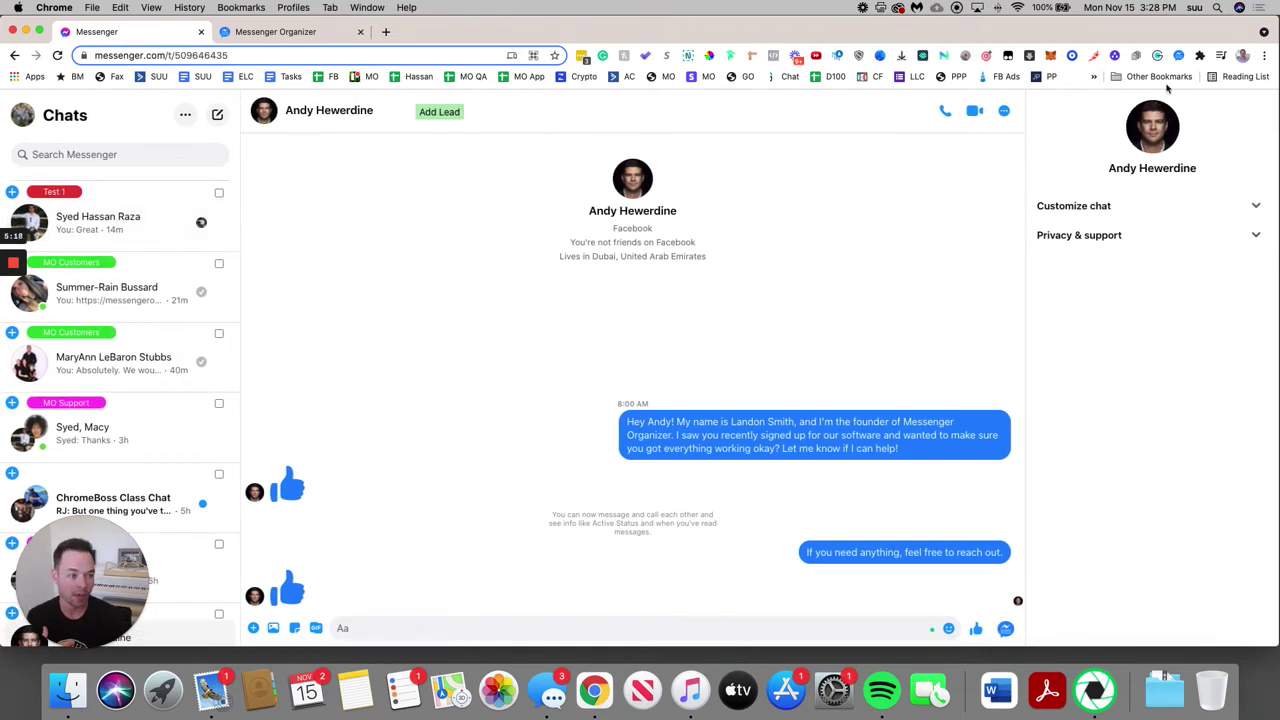
Step: Filter the leads in Messenger Organizer by the Test 1 folder and check the lead's assigned folders
left_click(1178, 55)
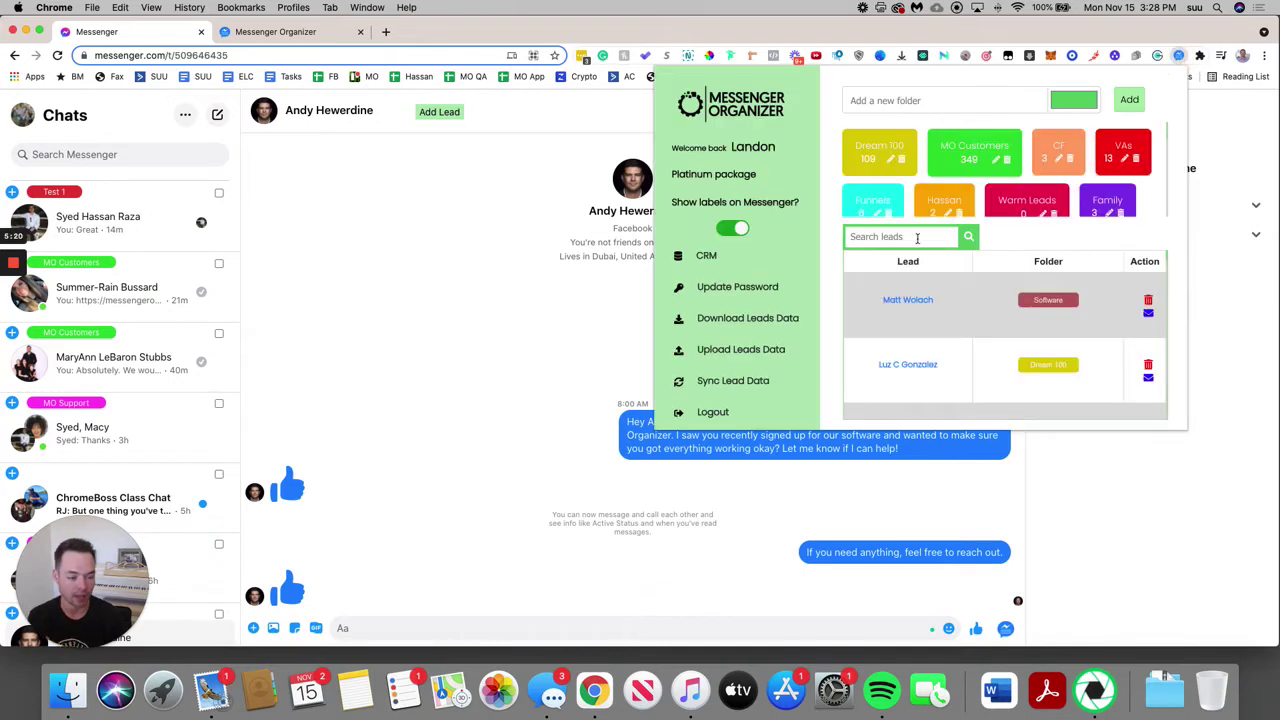
scroll(958, 176, "down", 5)
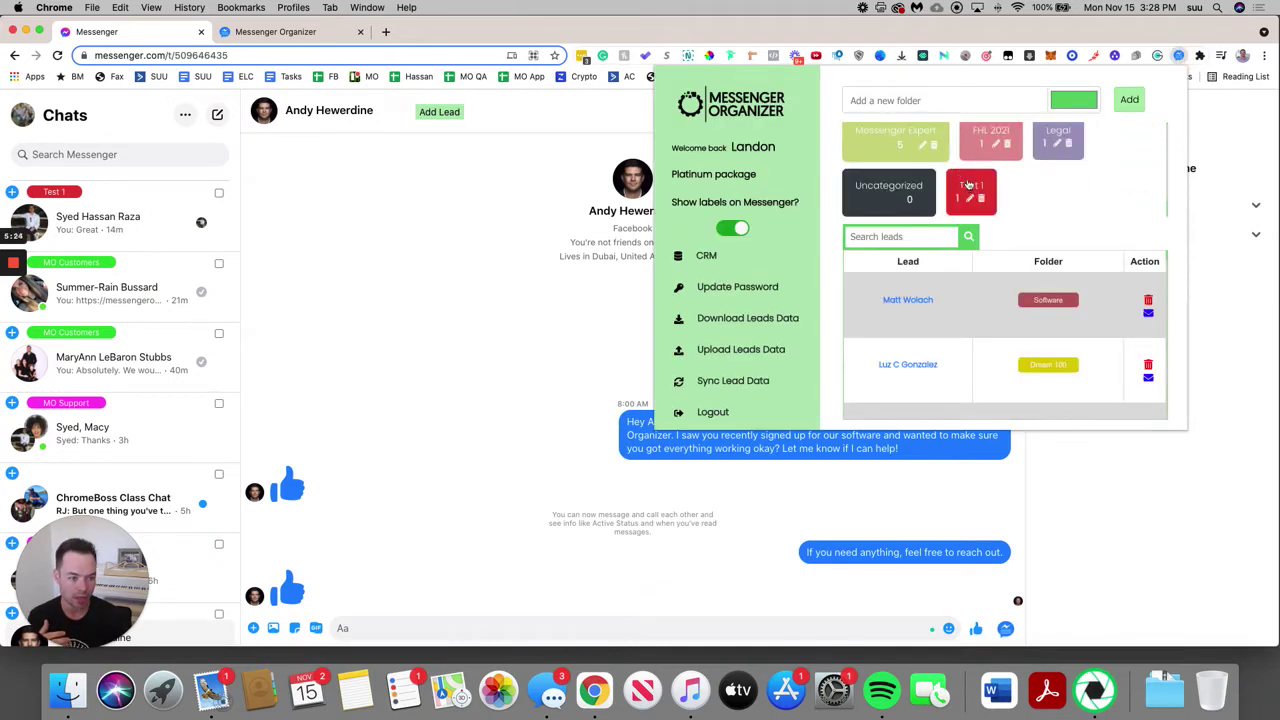
left_click(967, 195)
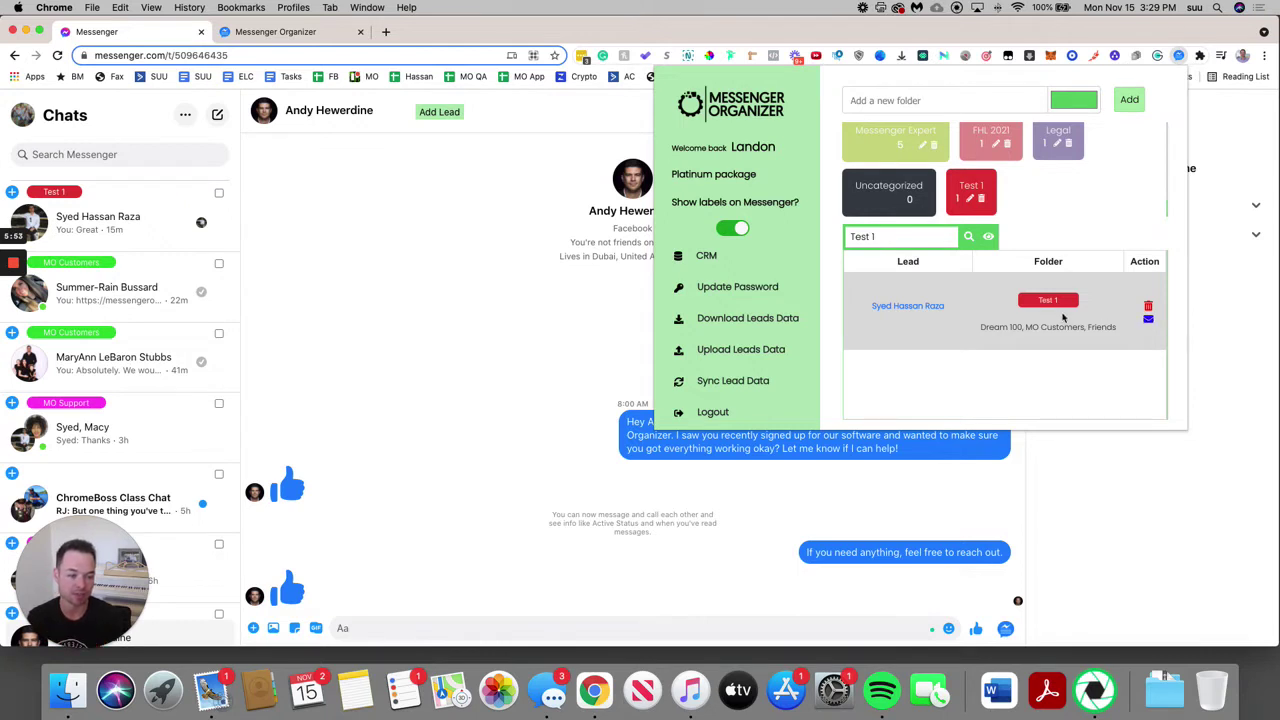
left_click(984, 201)
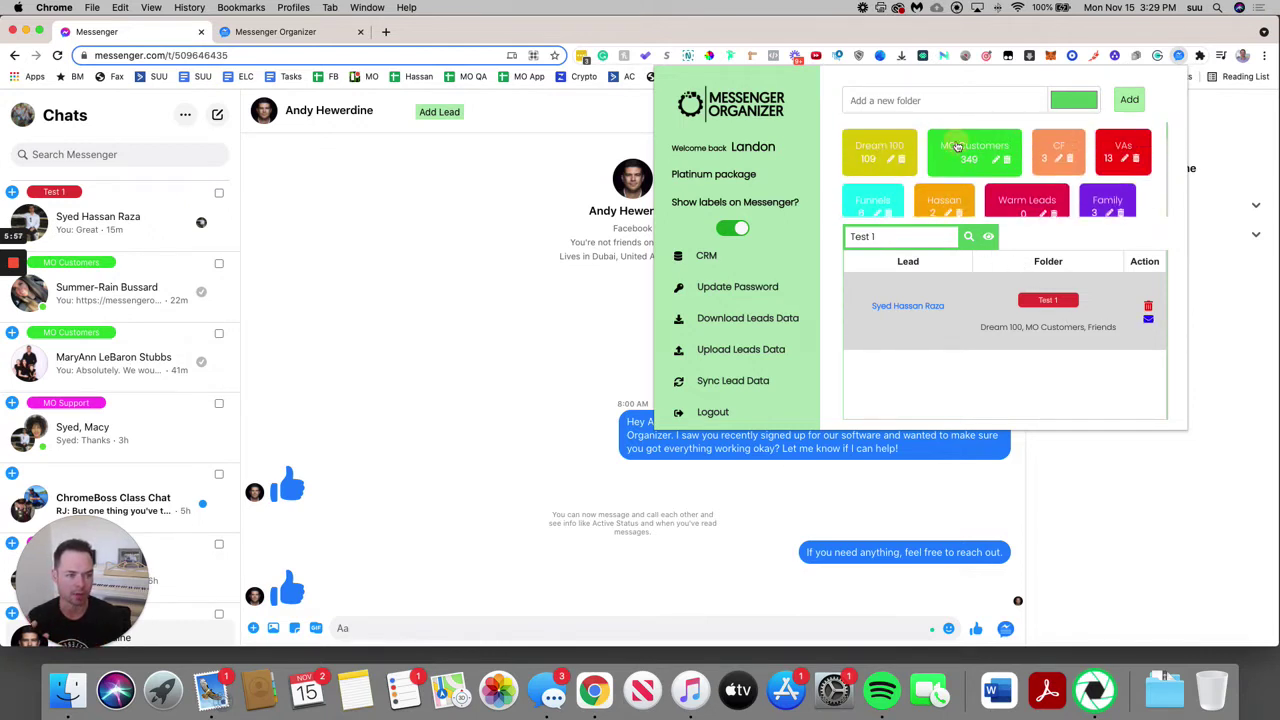
Step: Filter the leads in the extension by the MO Customers folder, look through them, and close the extension window
left_click(946, 150)
scroll(991, 319, "down", 5)
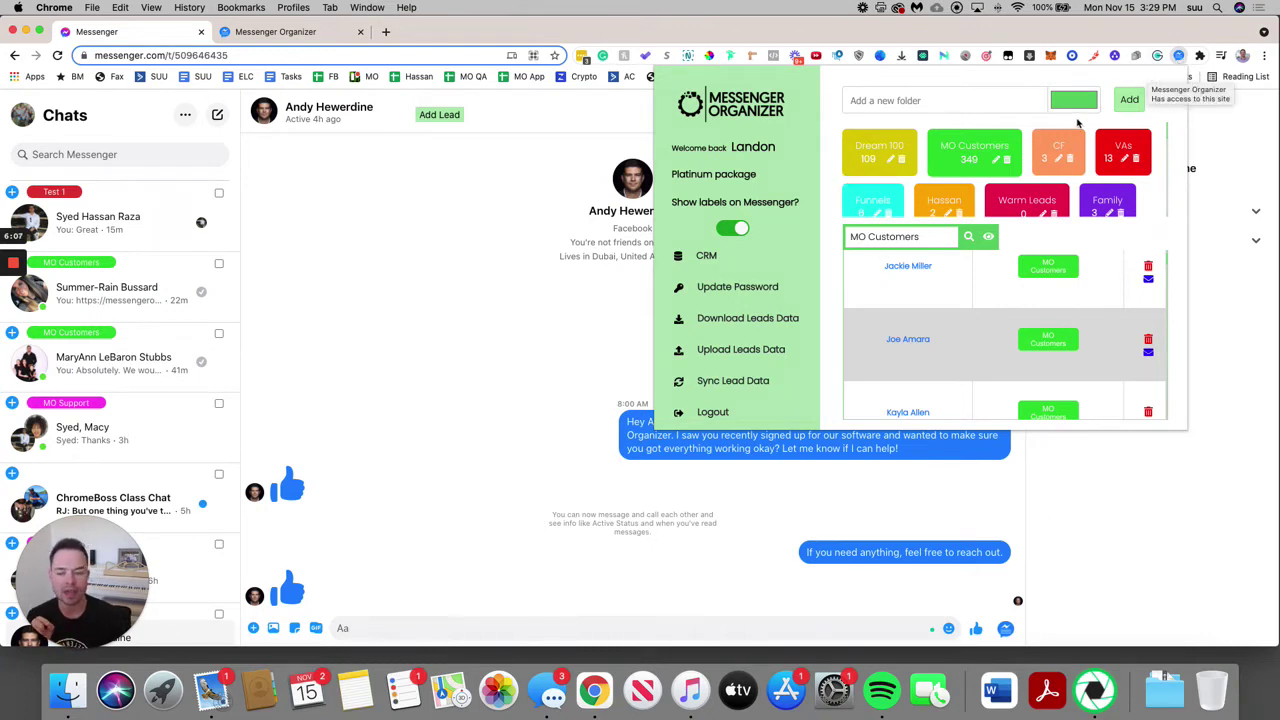
left_click(1186, 58)
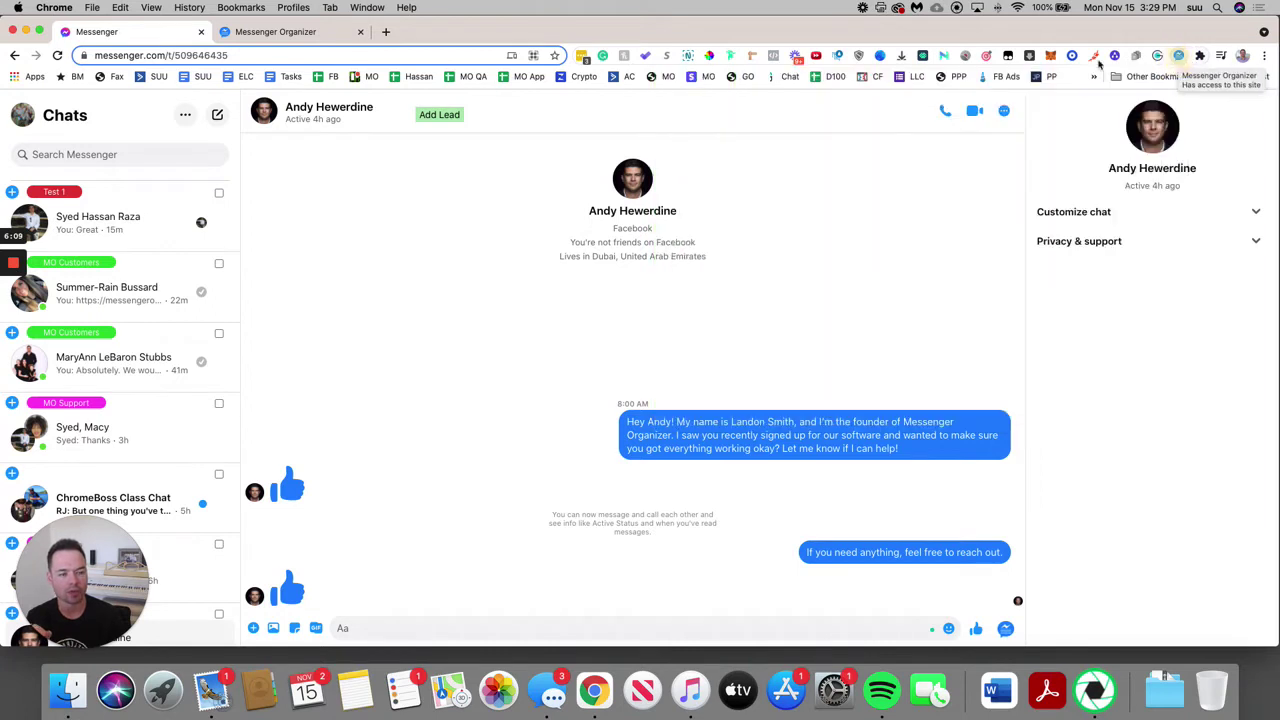
Step: Select the first four conversations in the chat list and view the folders available for bulk assignment without choosing one
left_click(219, 193)
left_click(219, 263)
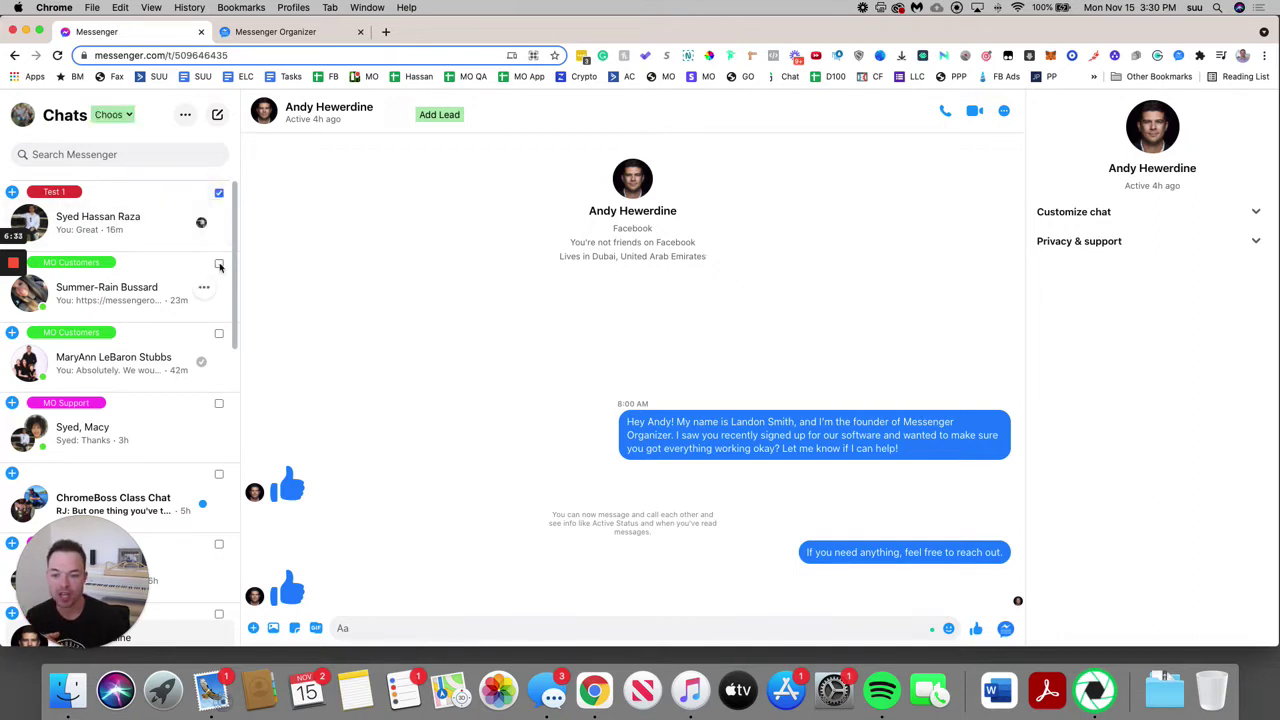
left_click(219, 333)
left_click(219, 403)
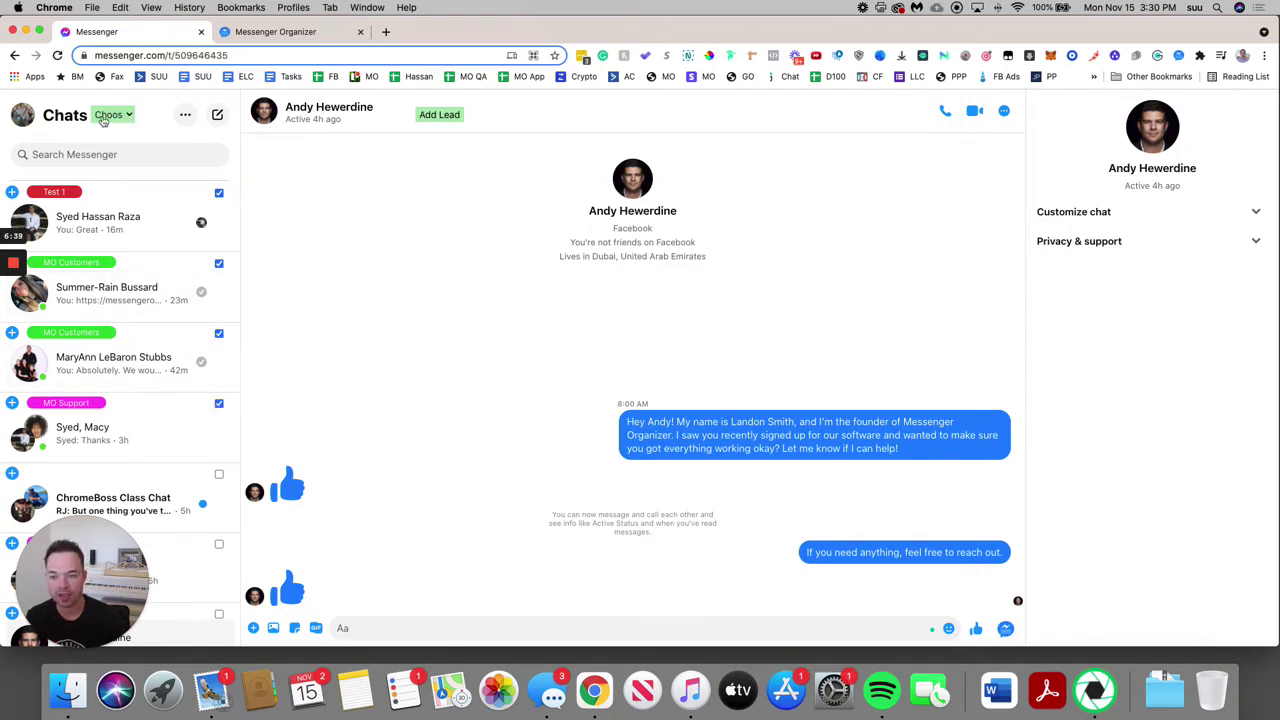
left_click(127, 117)
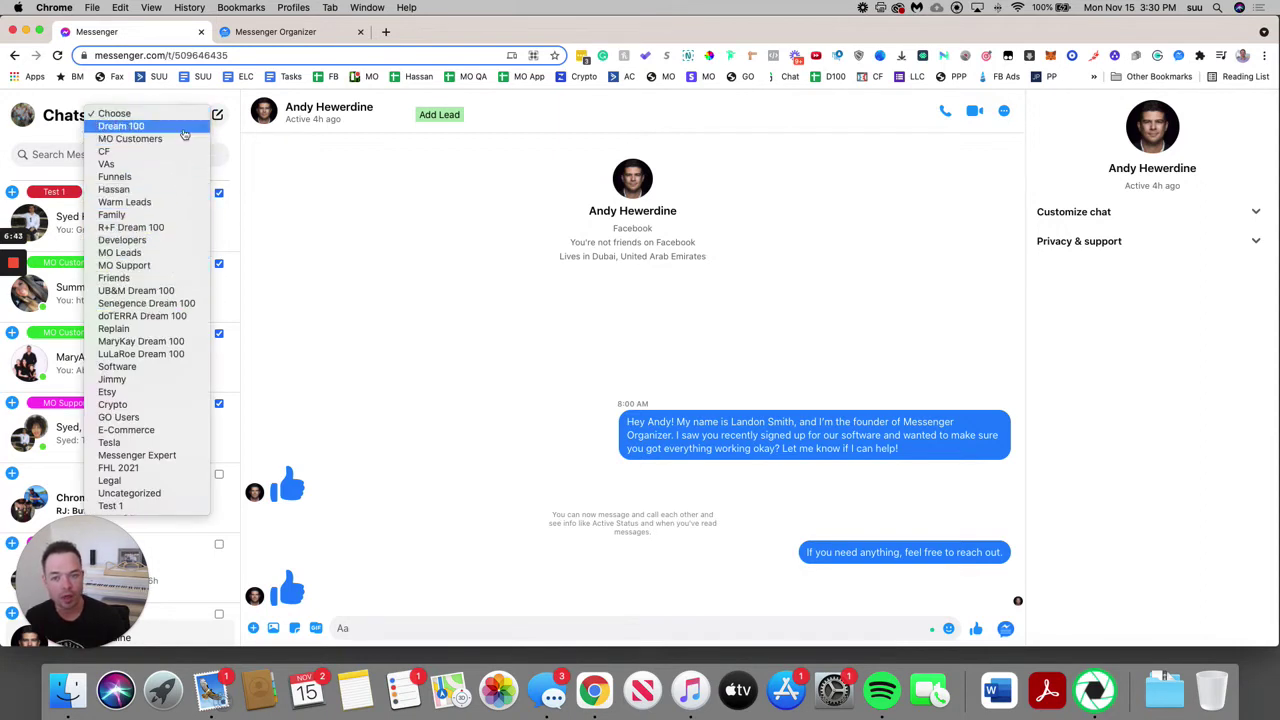
left_click(170, 100)
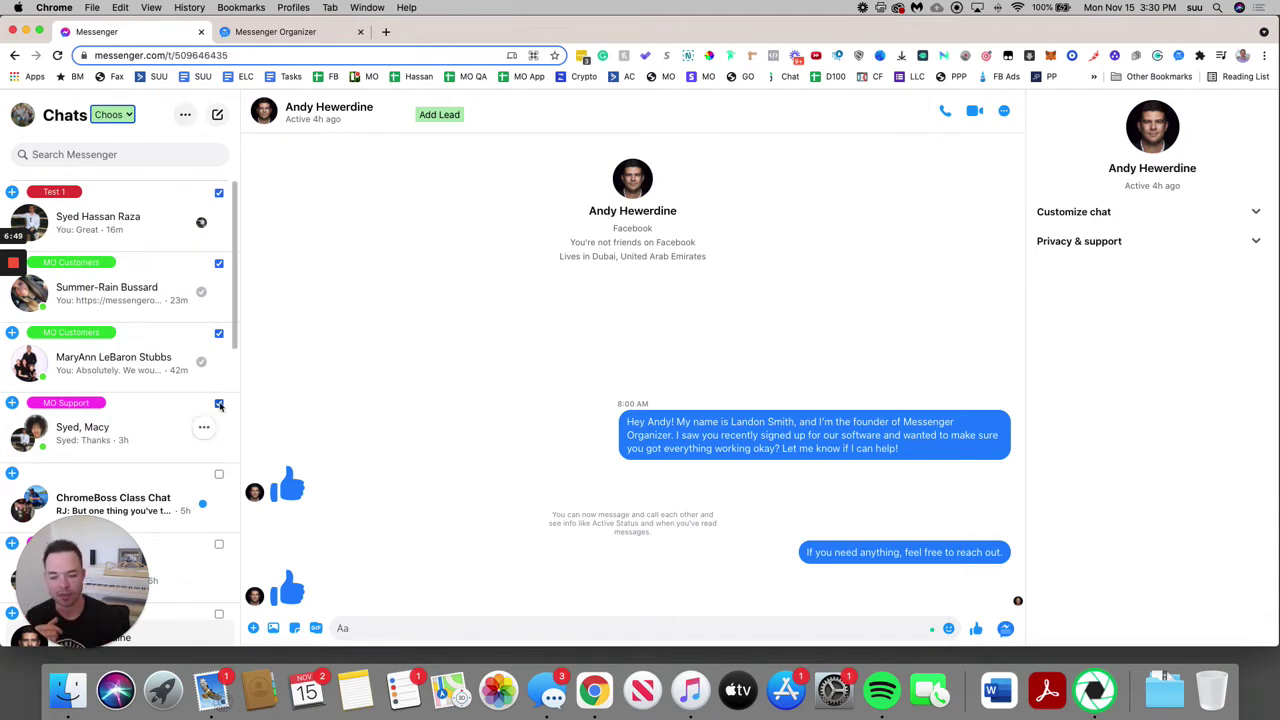
Step: Deselect the four selected conversations in the chat list
left_click(219, 403)
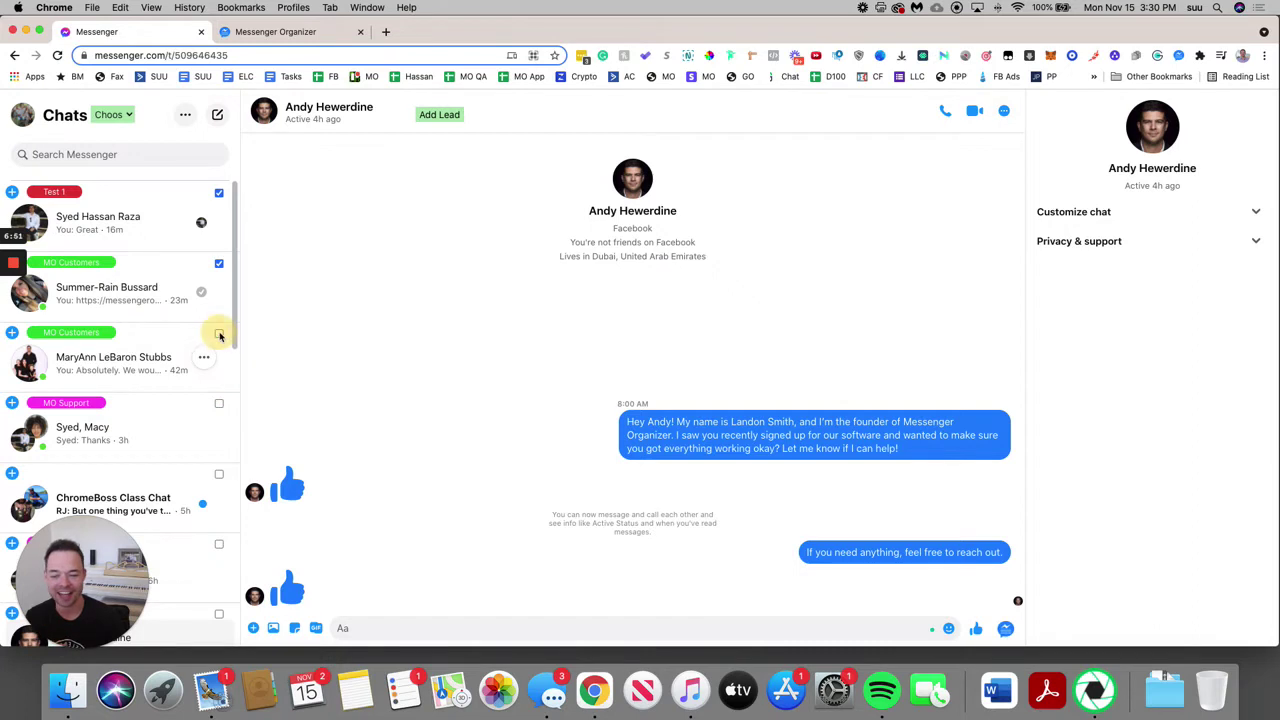
left_click(219, 334)
left_click(219, 263)
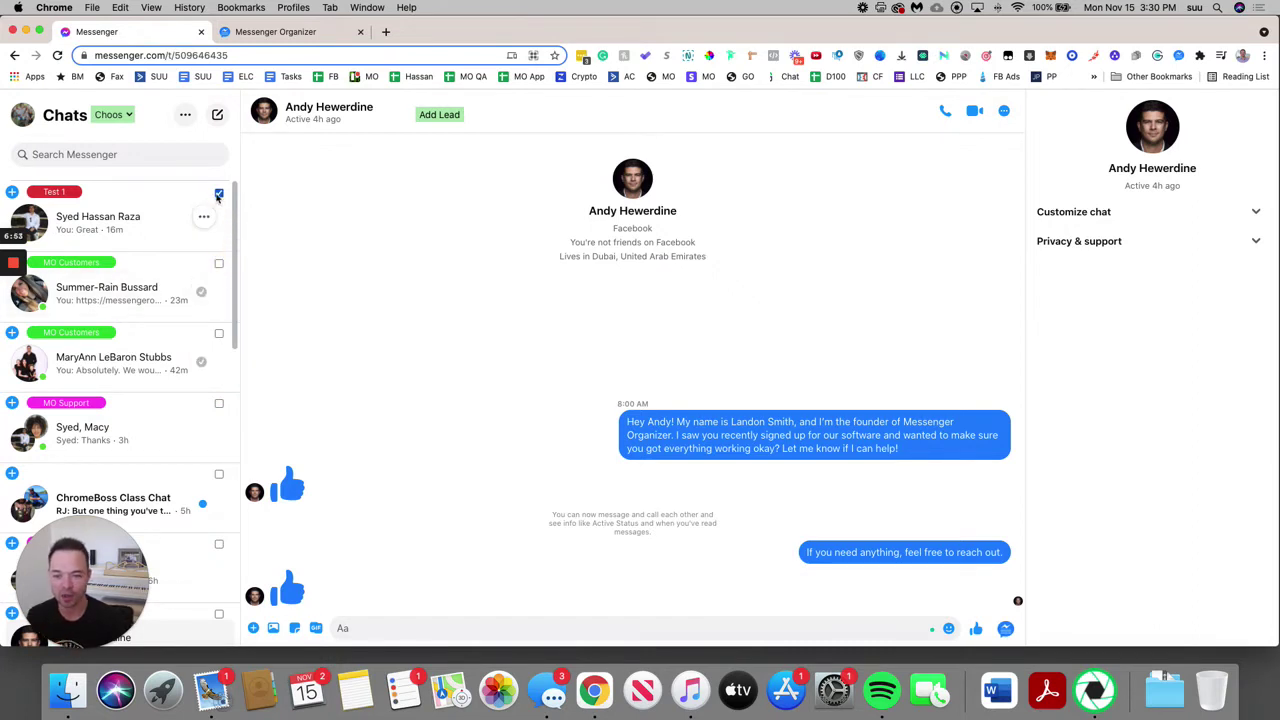
left_click(219, 193)
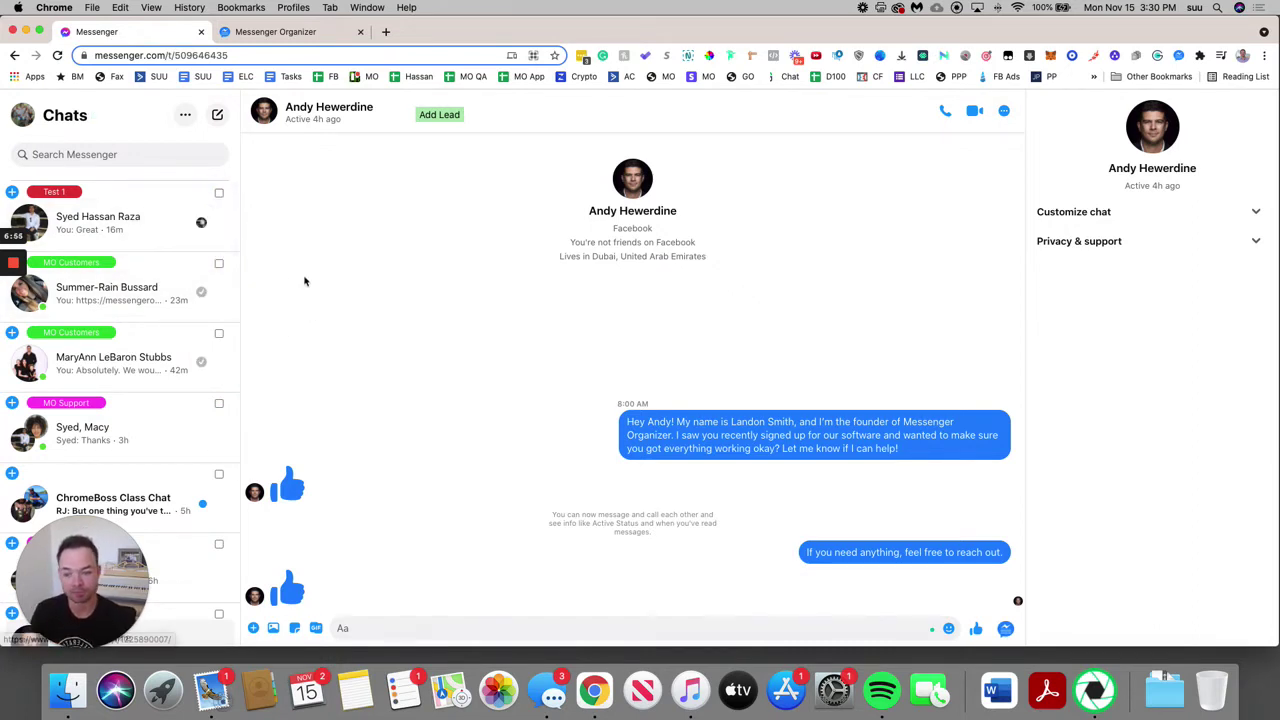
Step: Search Messenger for "dan", open the matching contact's conversation, and view its lead assignment form without assigning anything
left_click(144, 155)
type("dan")
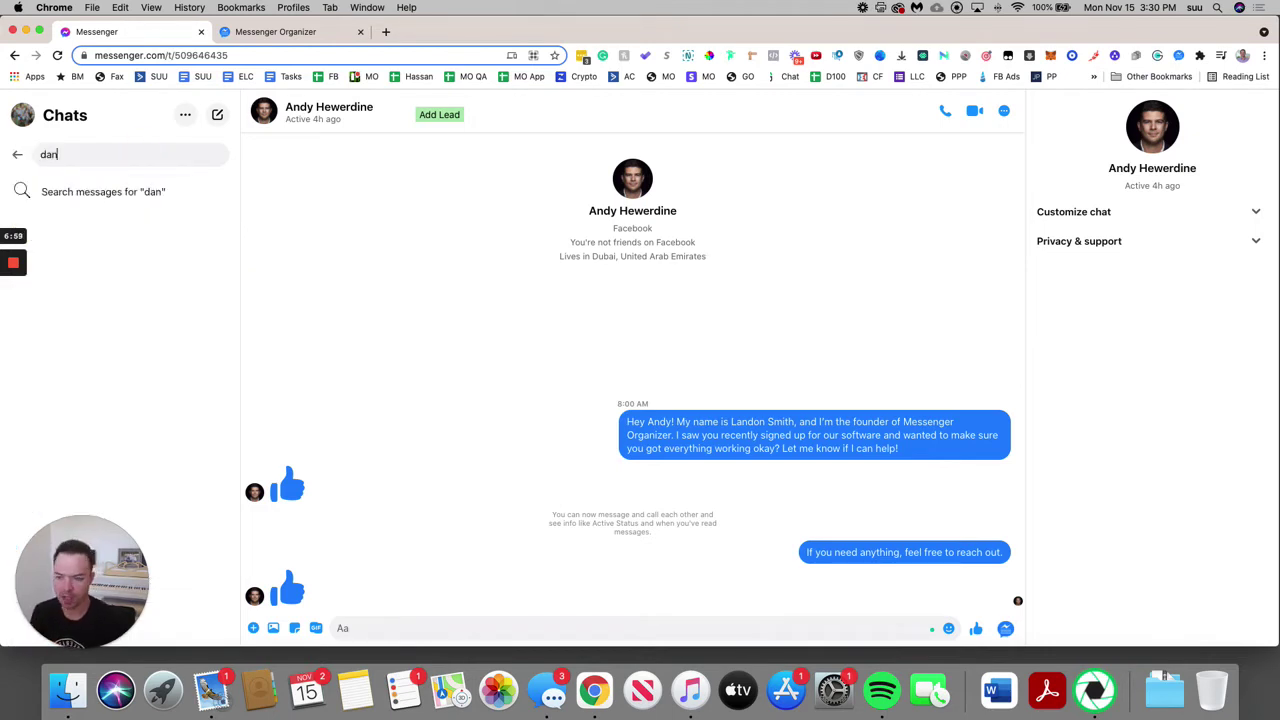
left_click(104, 296)
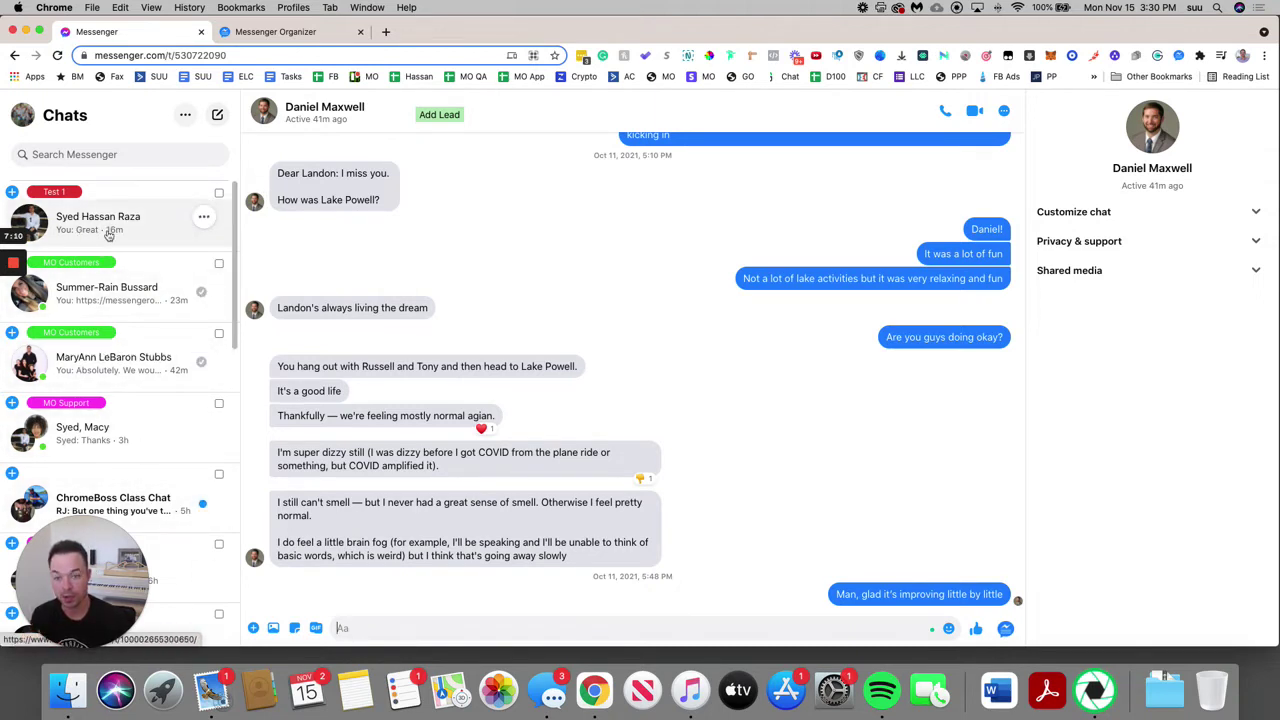
left_click(438, 116)
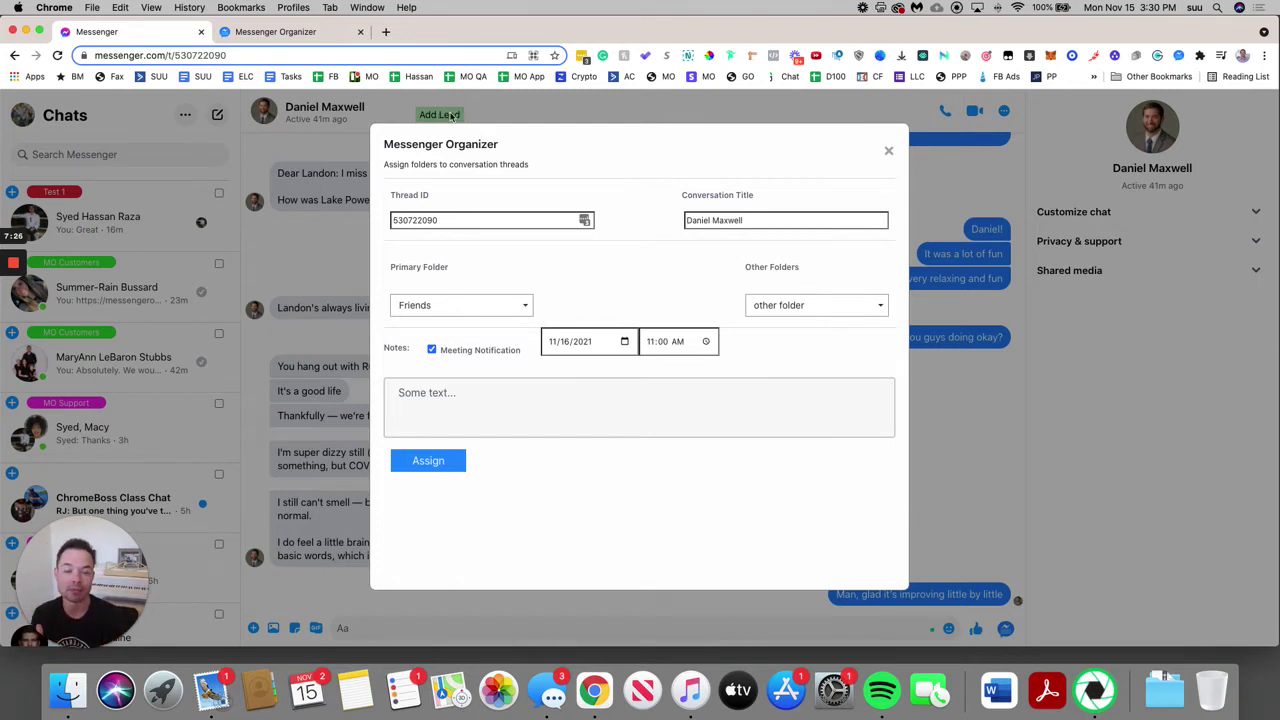
left_click(889, 152)
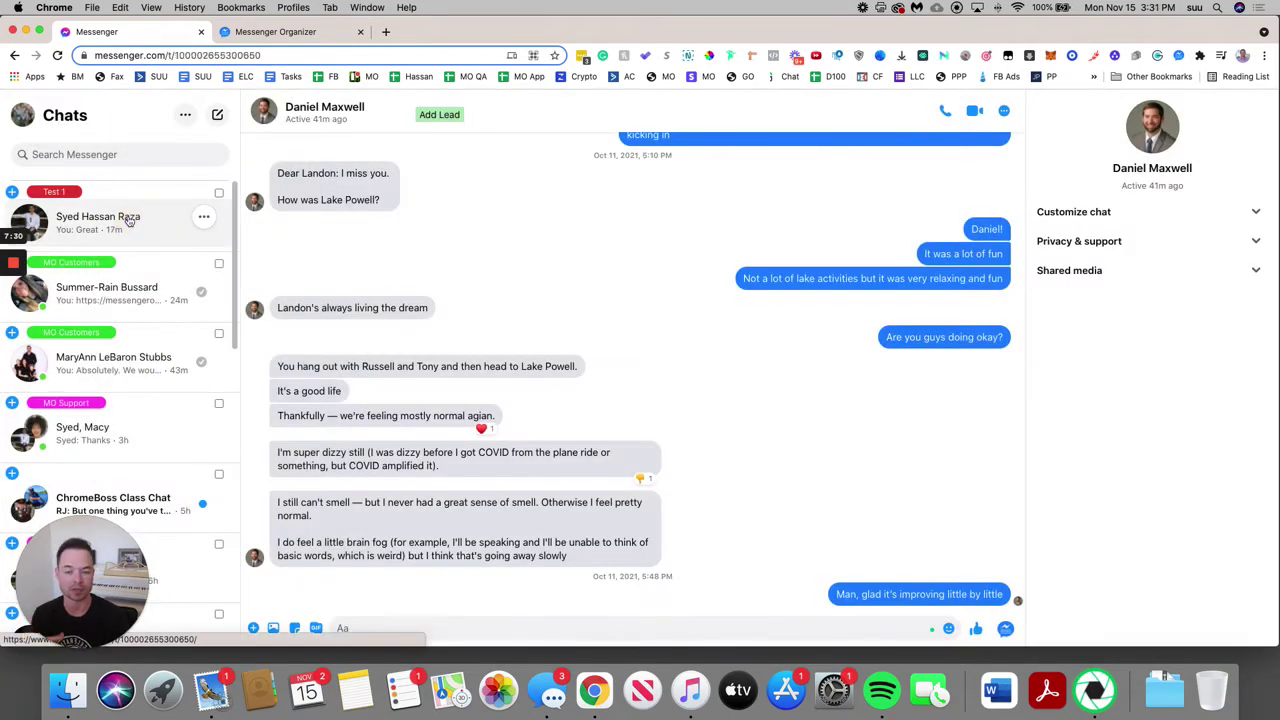
Step: Return to the Test 1 conversation, close the old Messenger Organizer tab, and open the extension's CRM
left_click(128, 221)
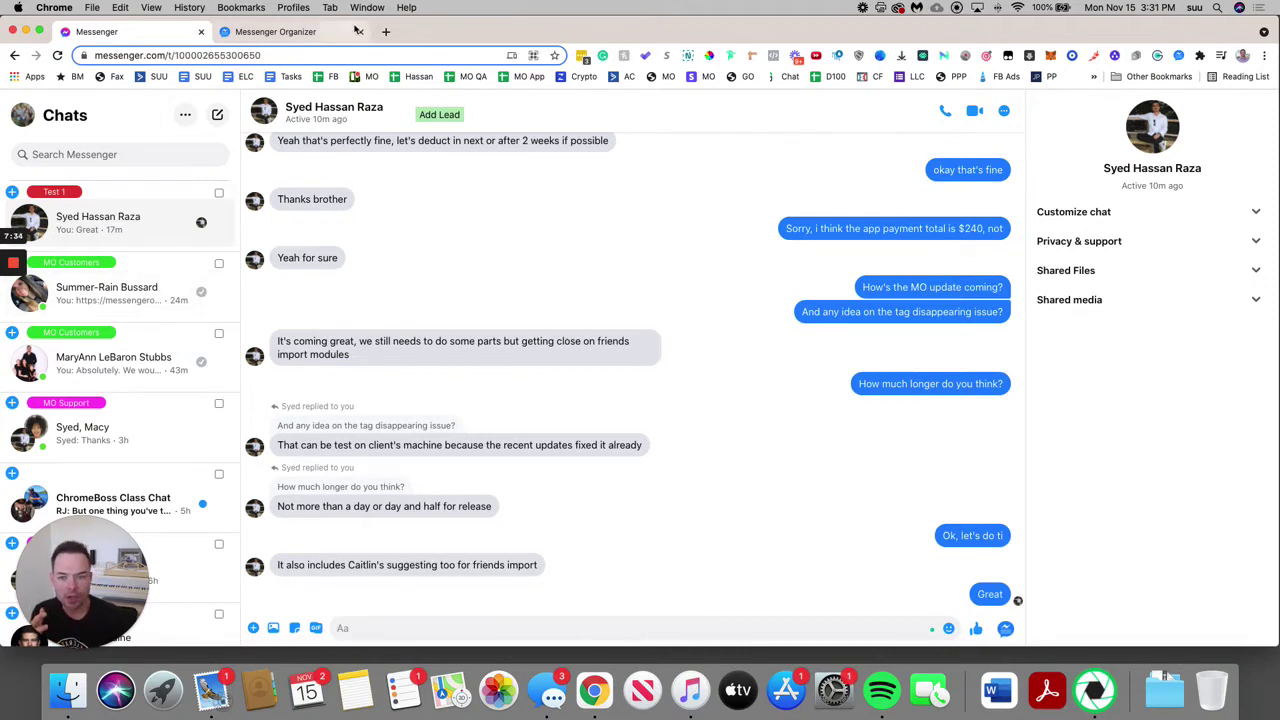
left_click(361, 32)
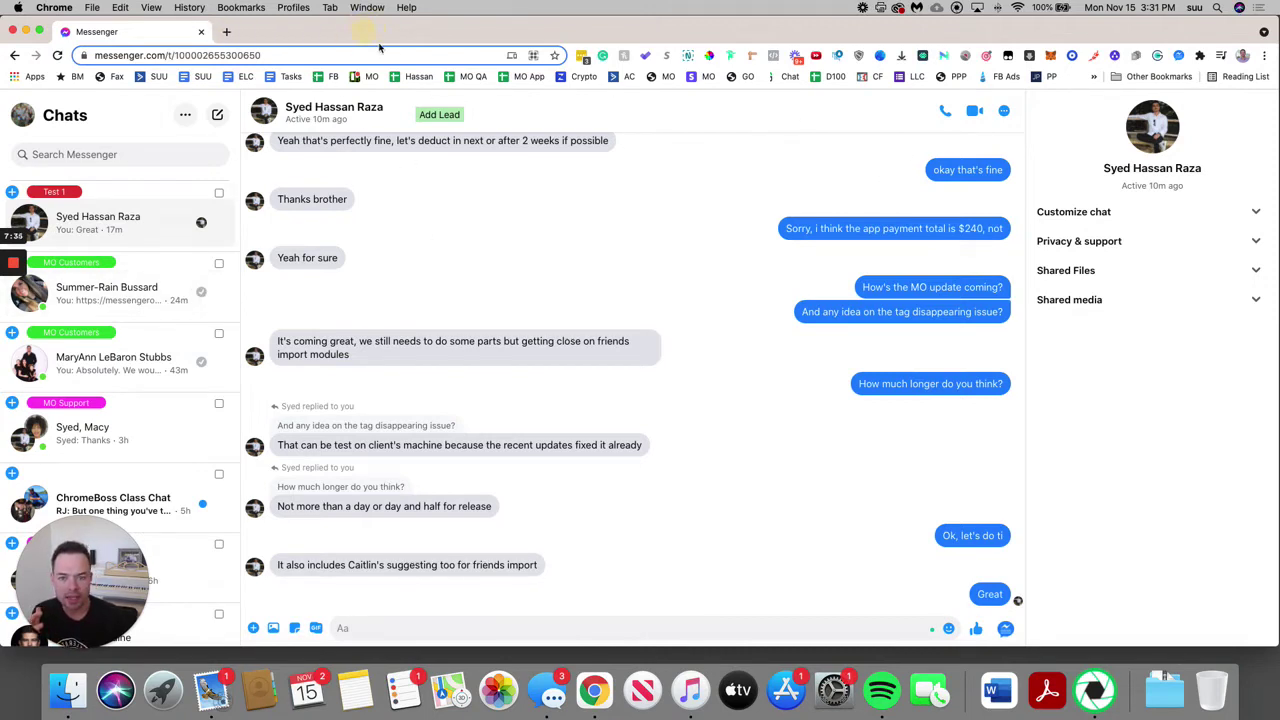
left_click(1179, 56)
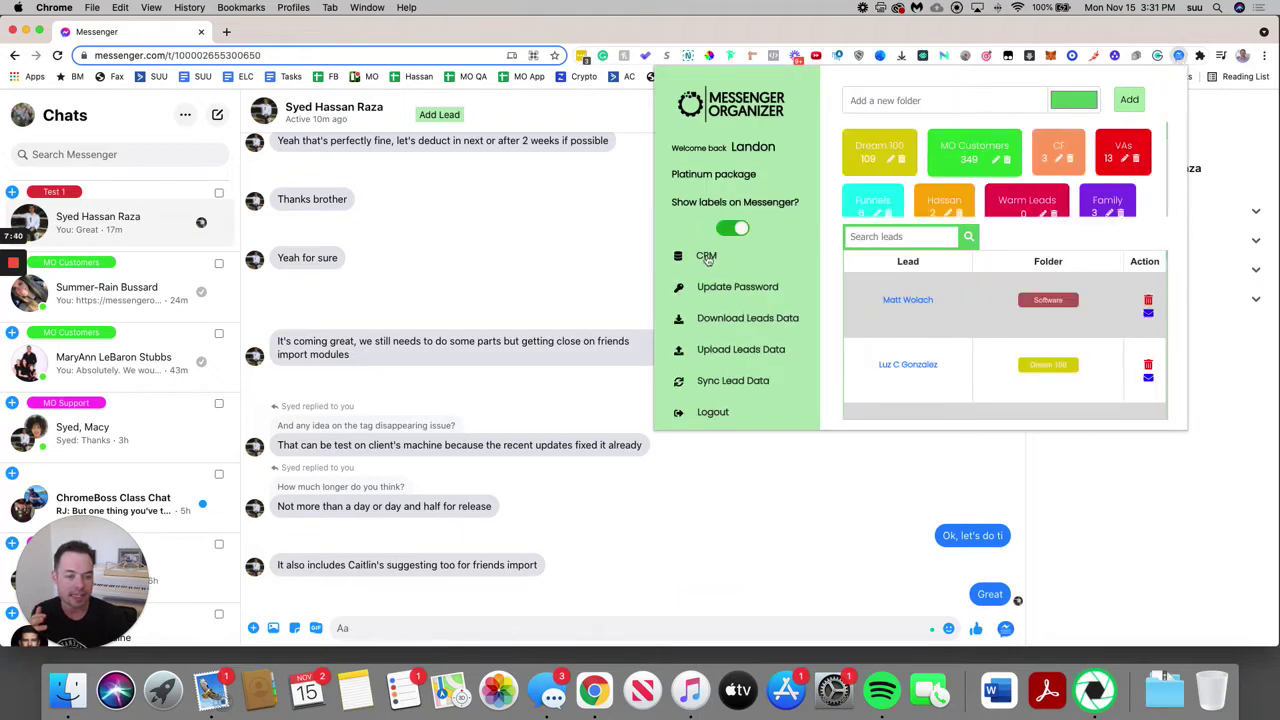
left_click(706, 256)
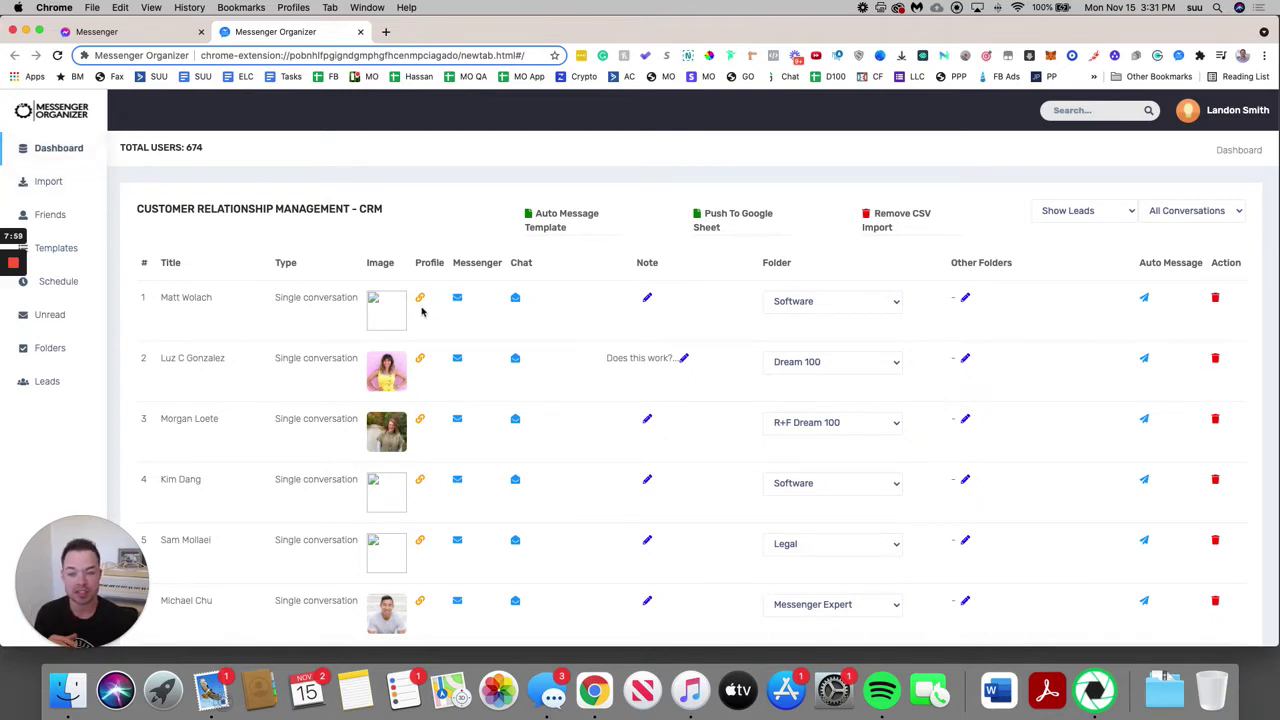
Step: Look through the first page of CRM leads and review the choices for how many leads to show
scroll(440, 318, "down", 5)
scroll(440, 318, "down", 12)
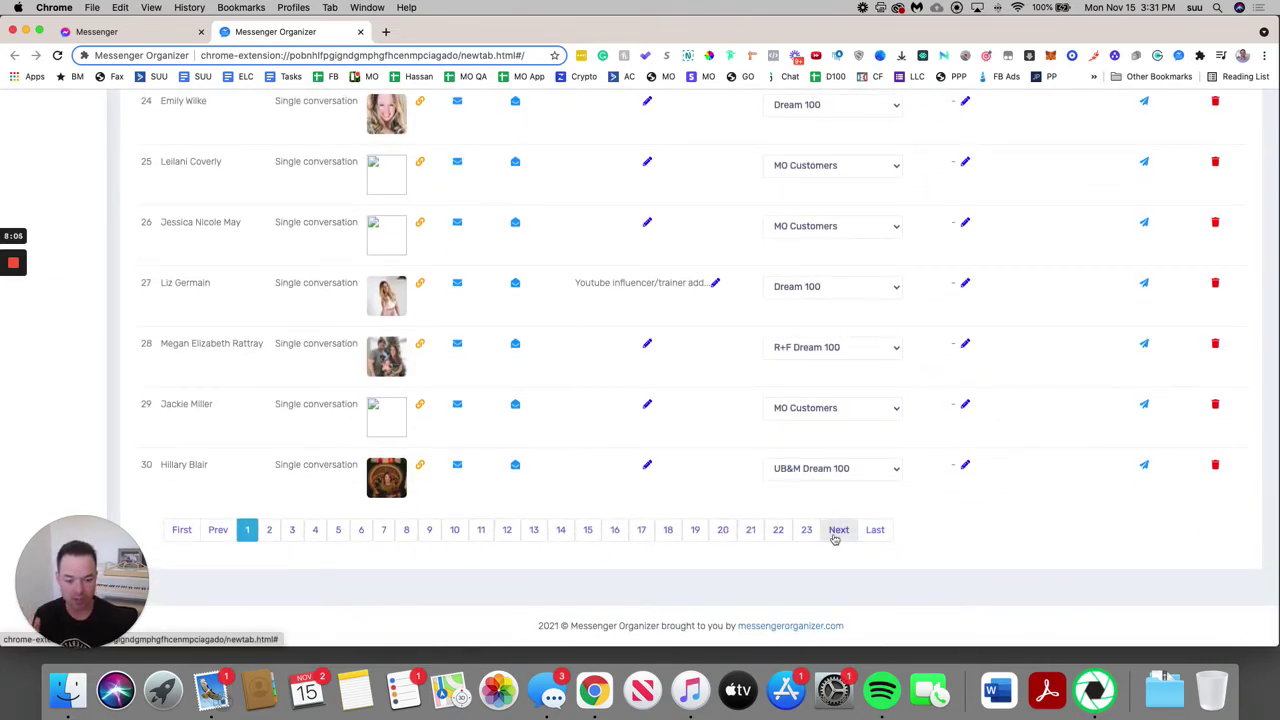
scroll(835, 539, "up", 12)
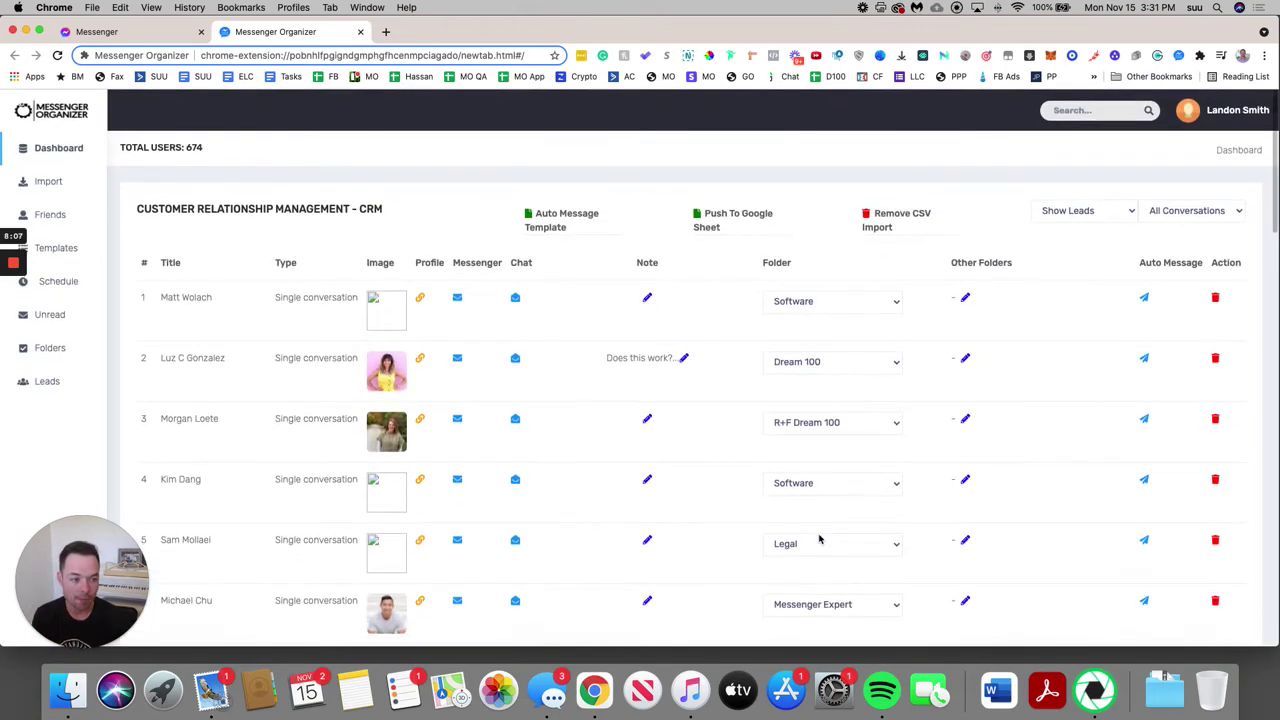
left_click(1104, 211)
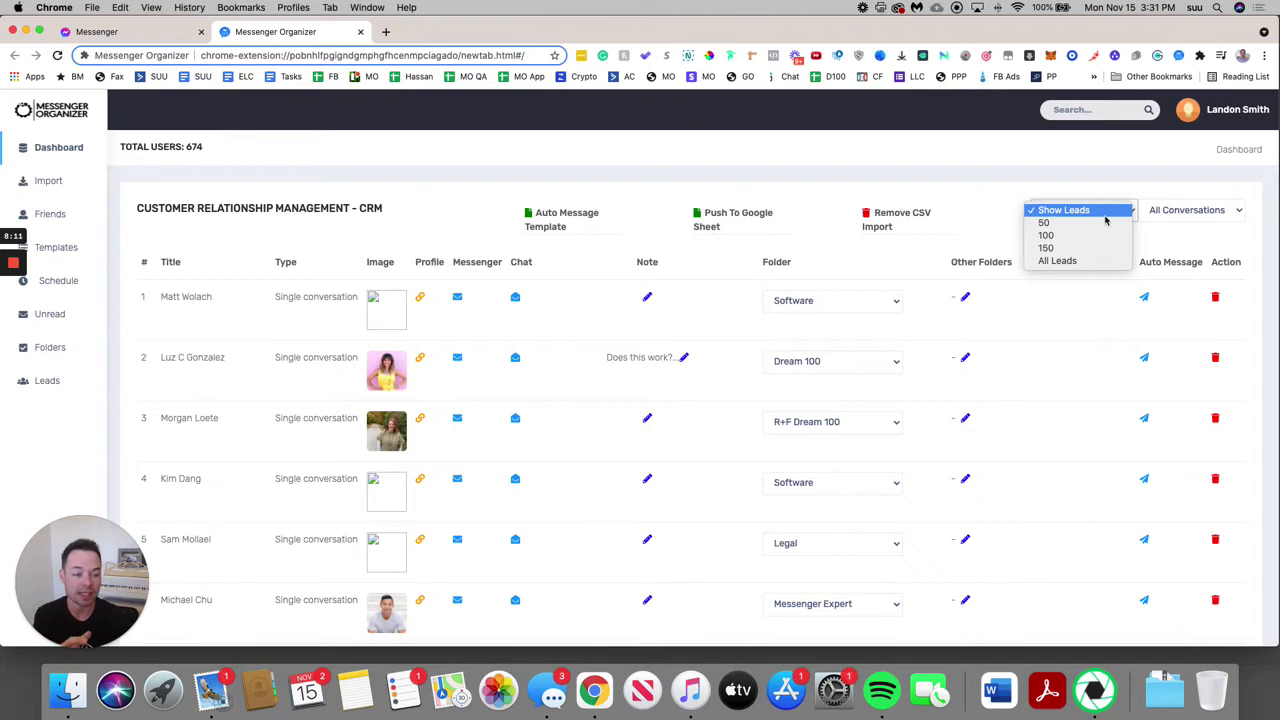
left_click(1004, 196)
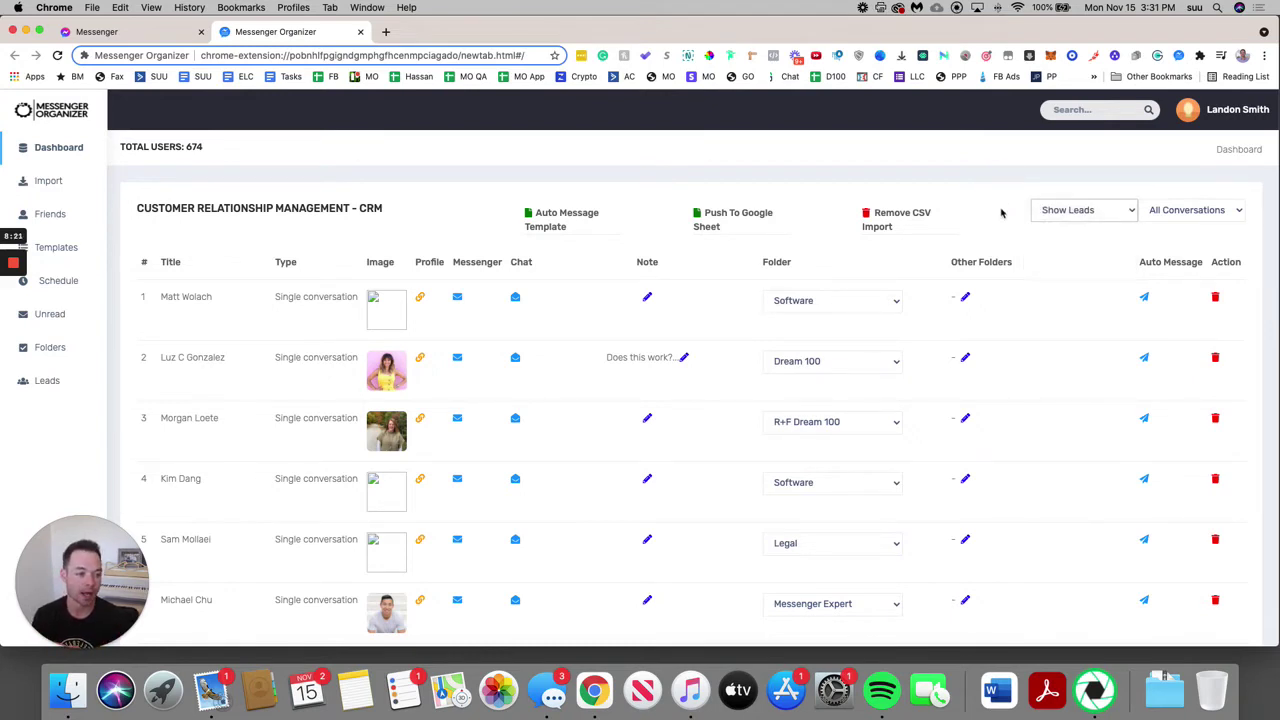
Step: Filter the CRM conversations first by the folder listed below Funnels and finally by Test 1
left_click(1219, 212)
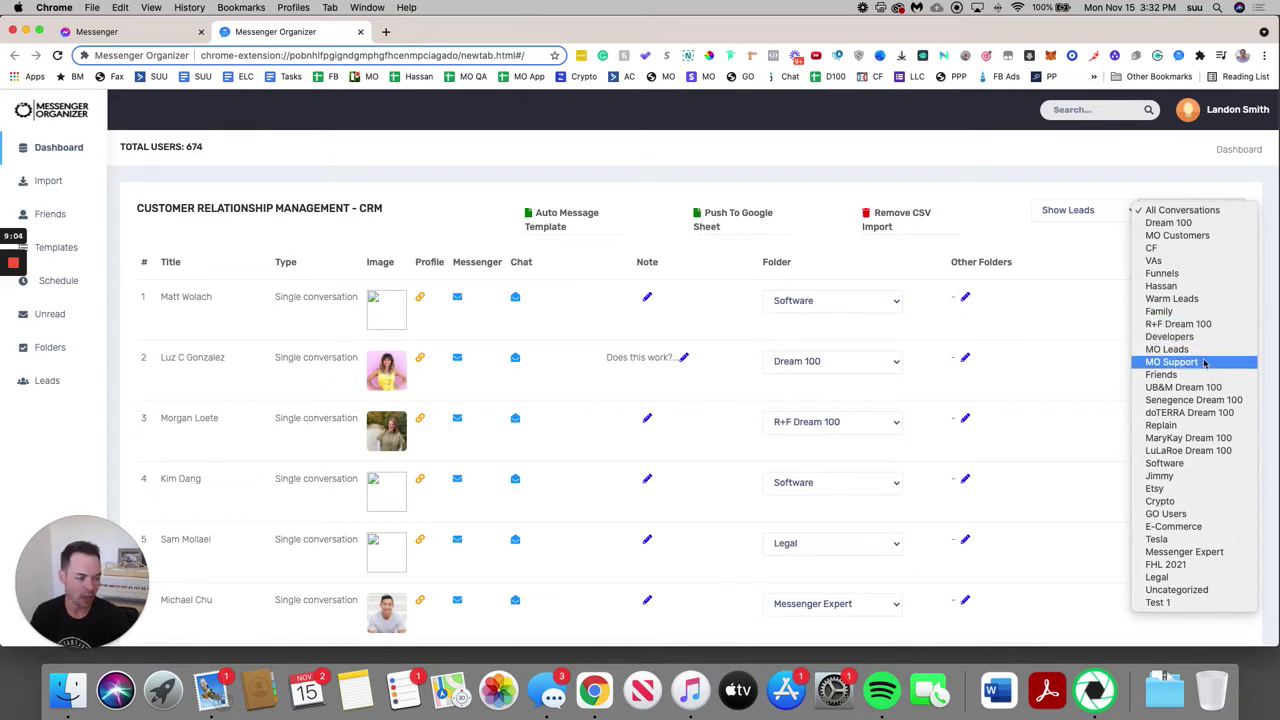
left_click(1169, 289)
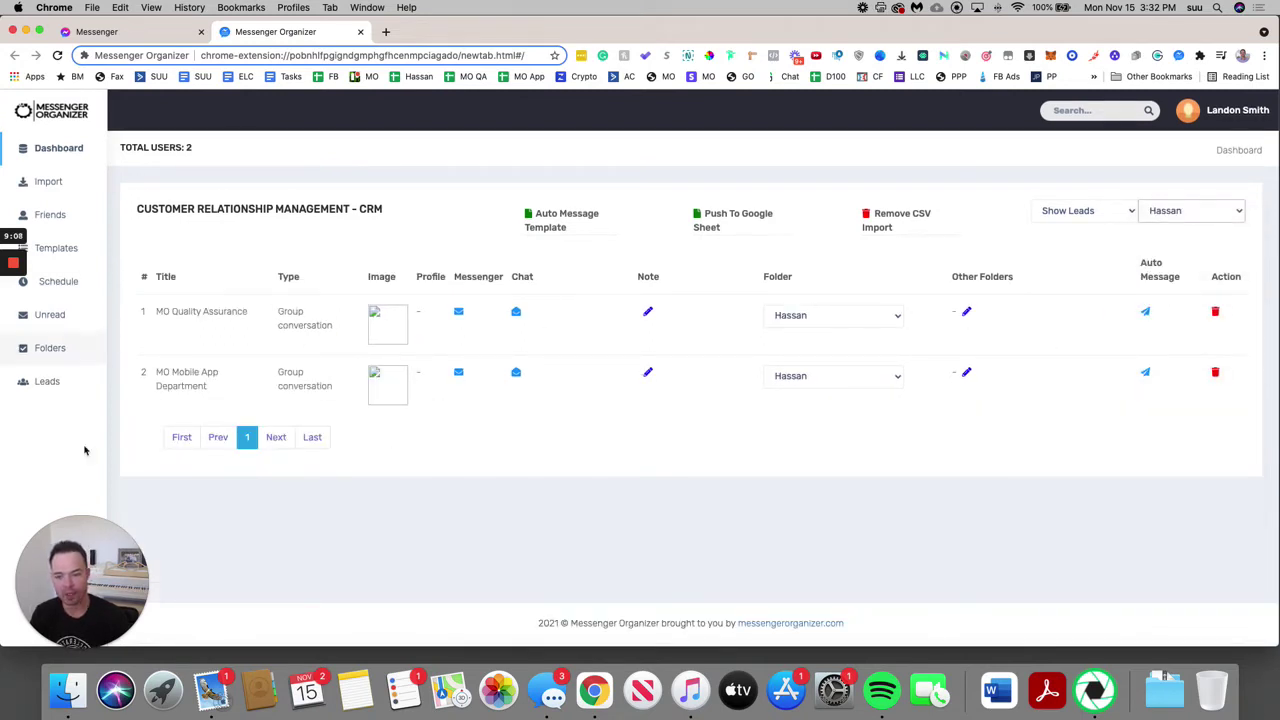
left_click(1203, 210)
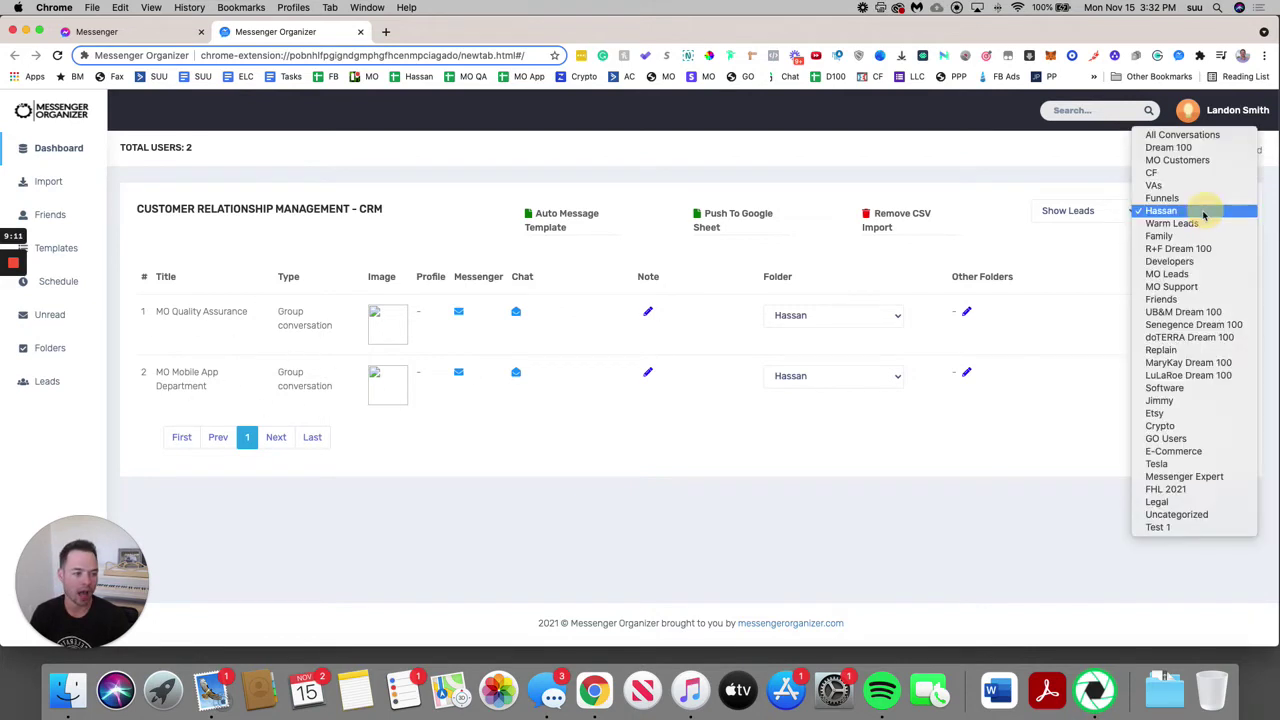
left_click(1180, 530)
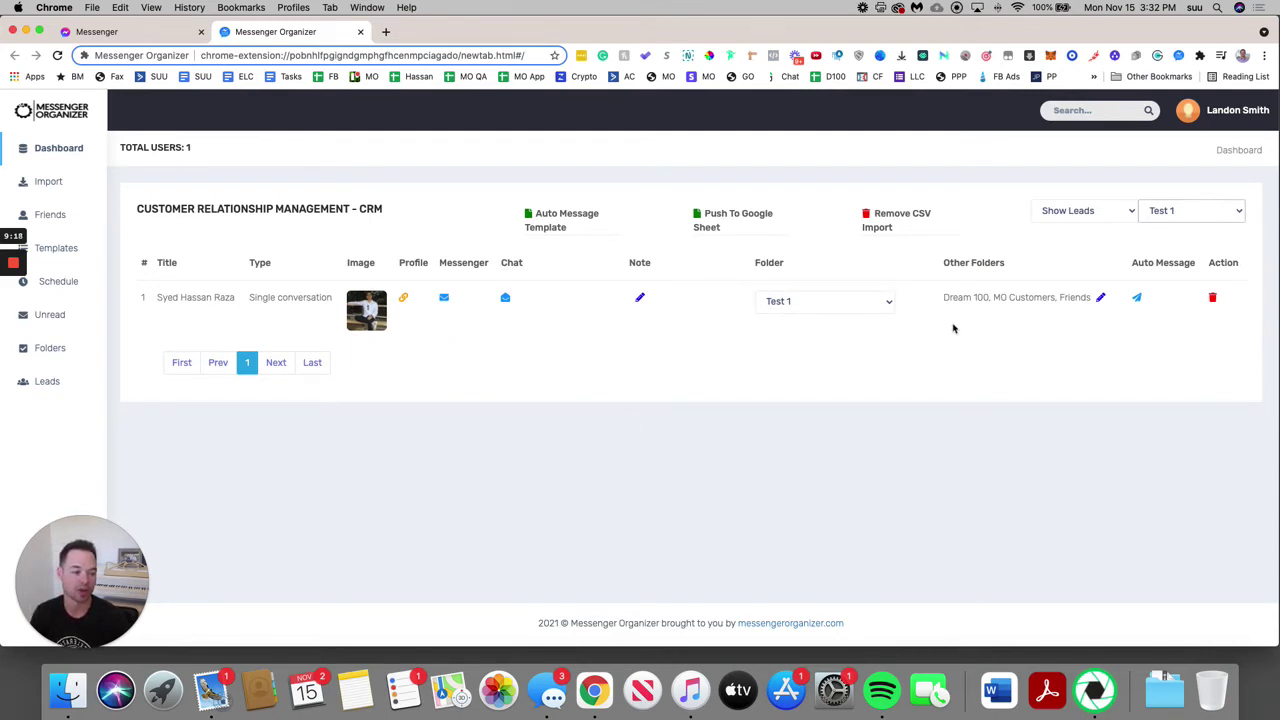
left_click(1218, 212)
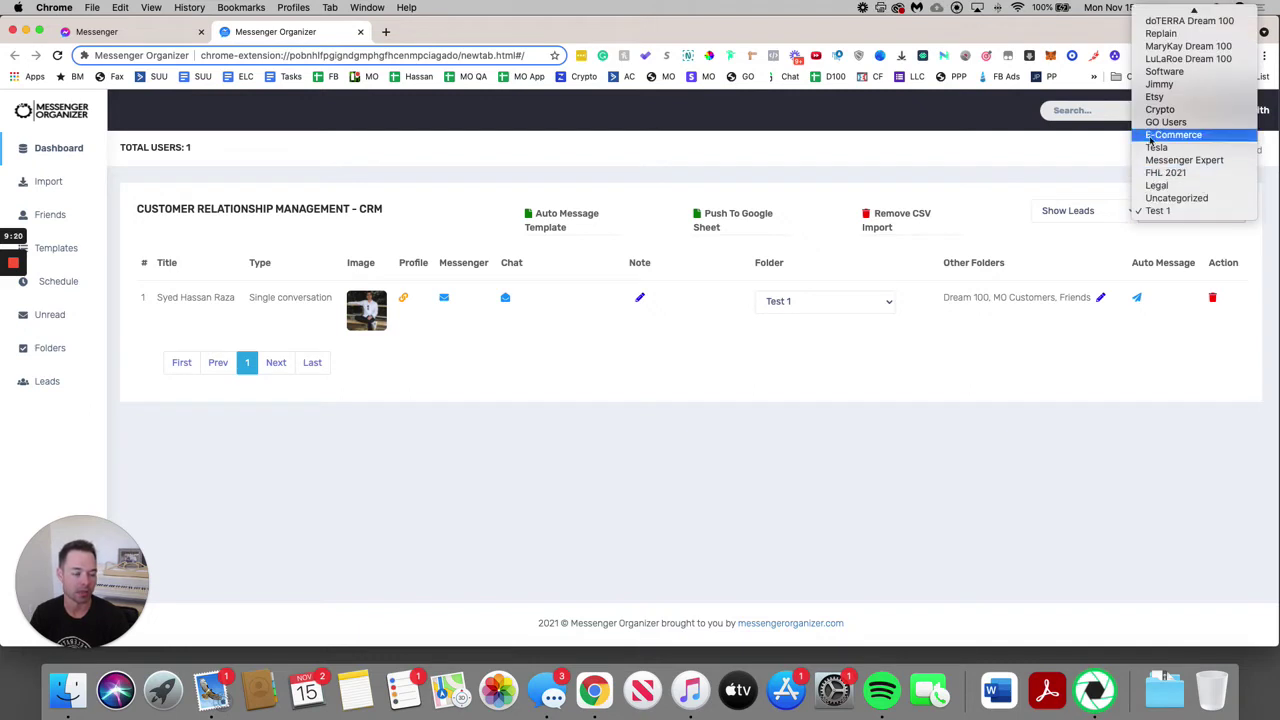
left_click(1052, 166)
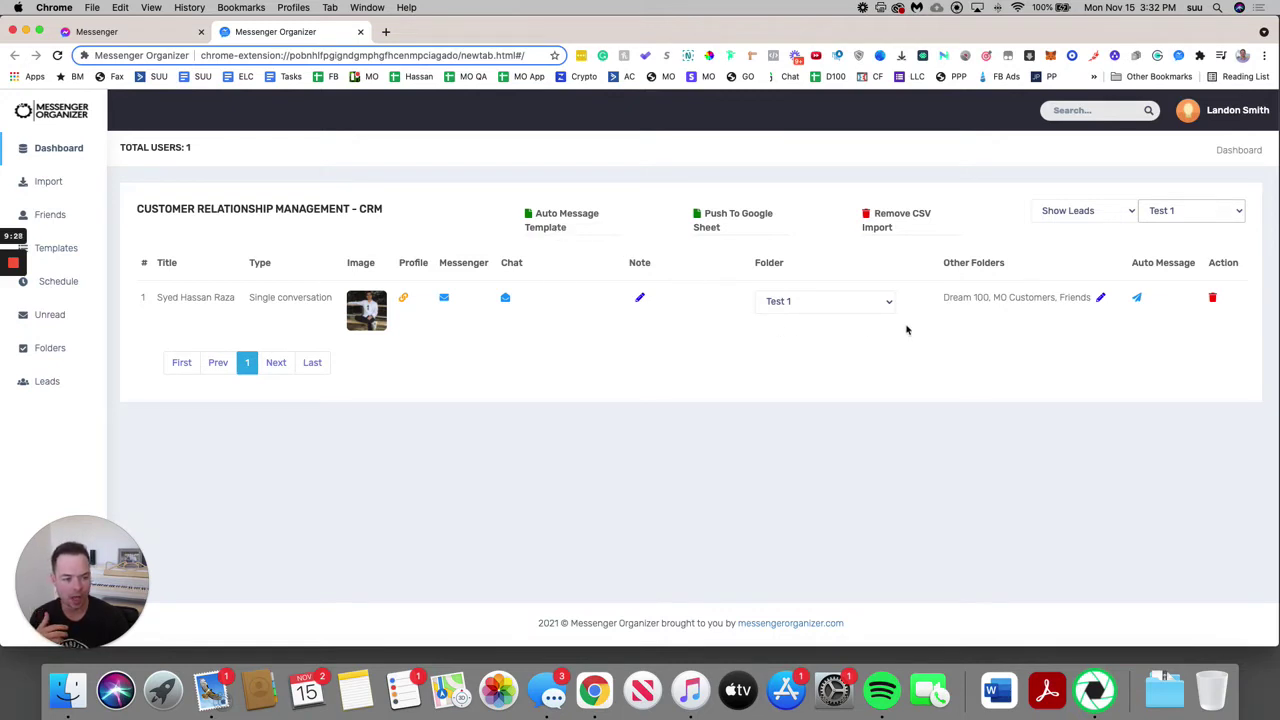
Step: Save an auto message template consisting of "Hi" followed by the lead's name and an exclamation mark
left_click(561, 226)
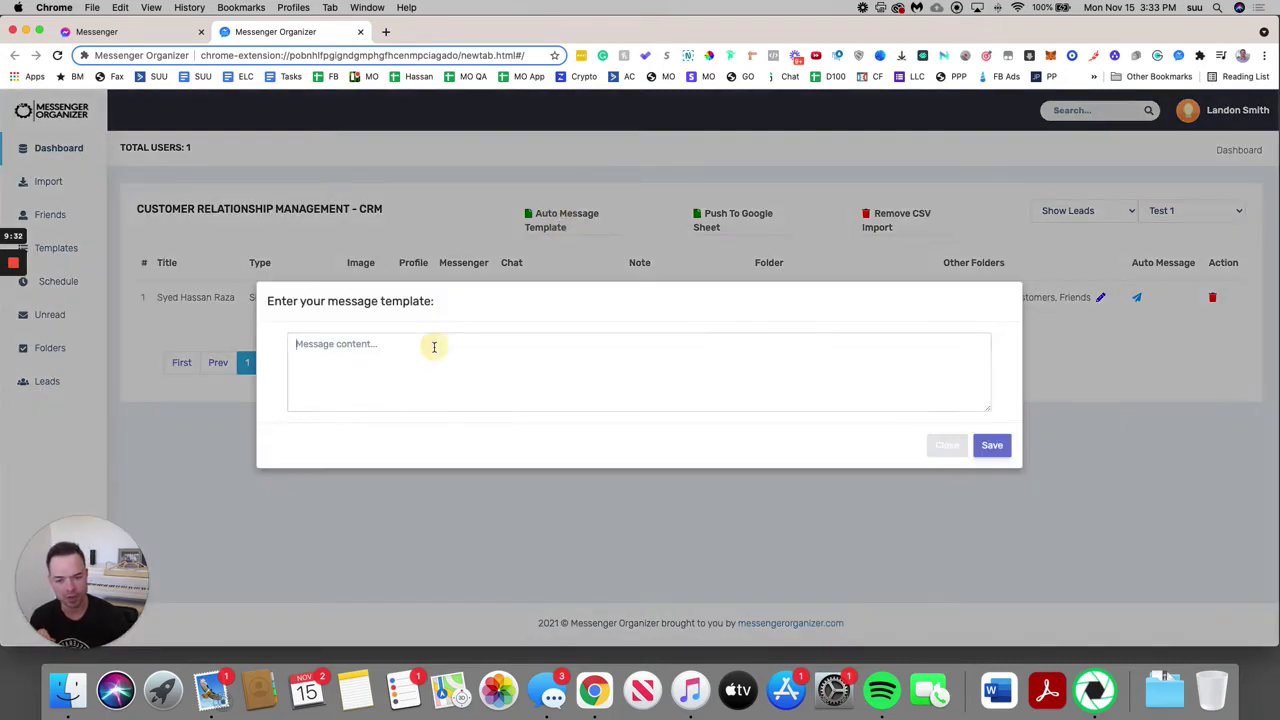
left_click(433, 346)
type("Hi Ha")
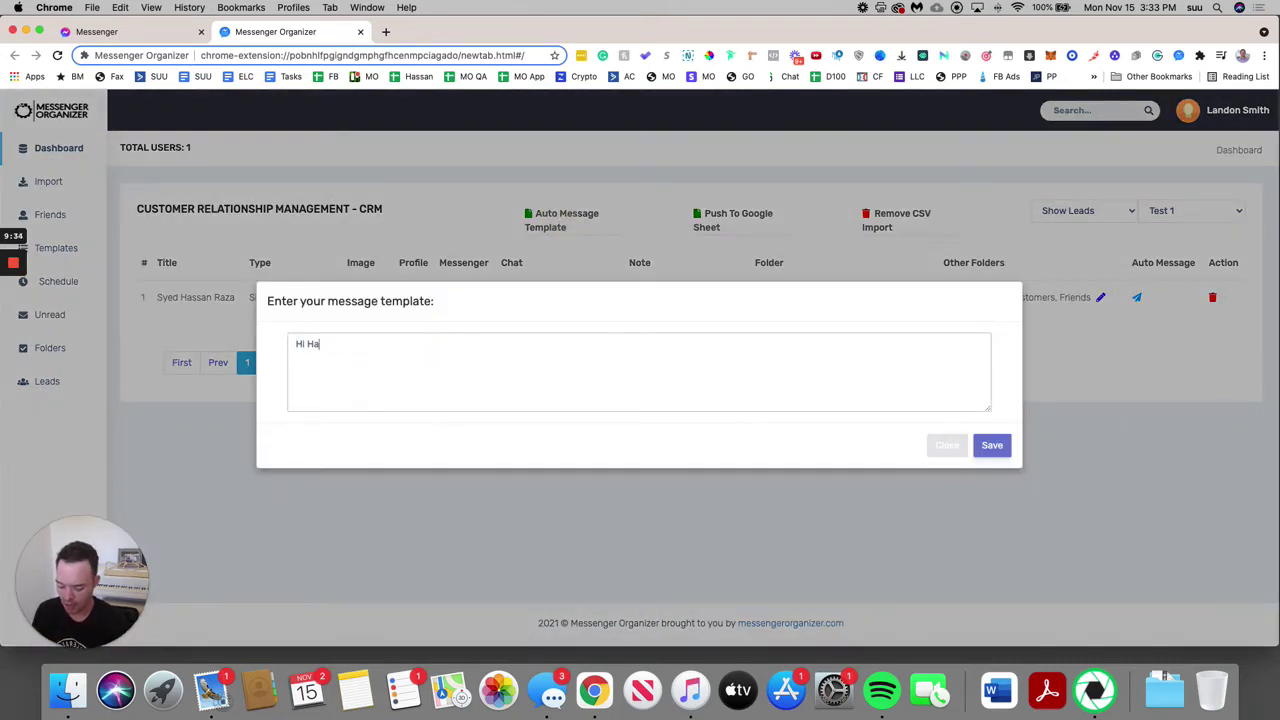
type("ssan!")
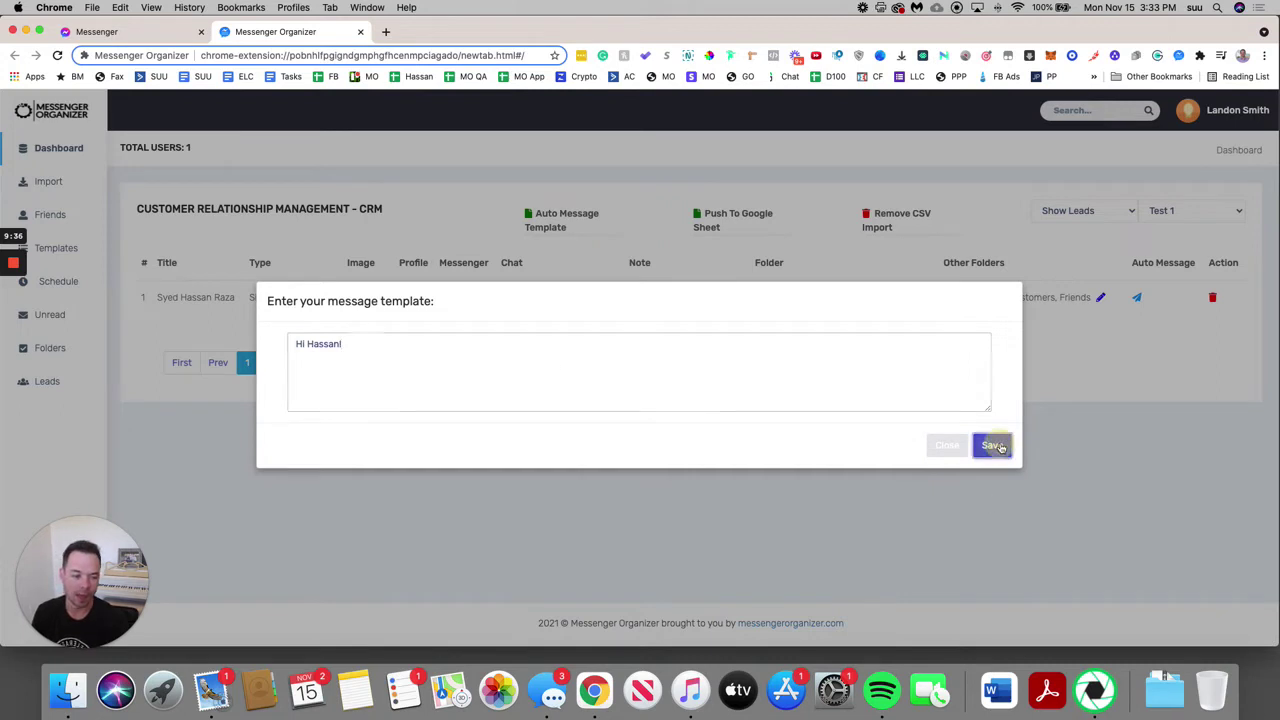
left_click(992, 445)
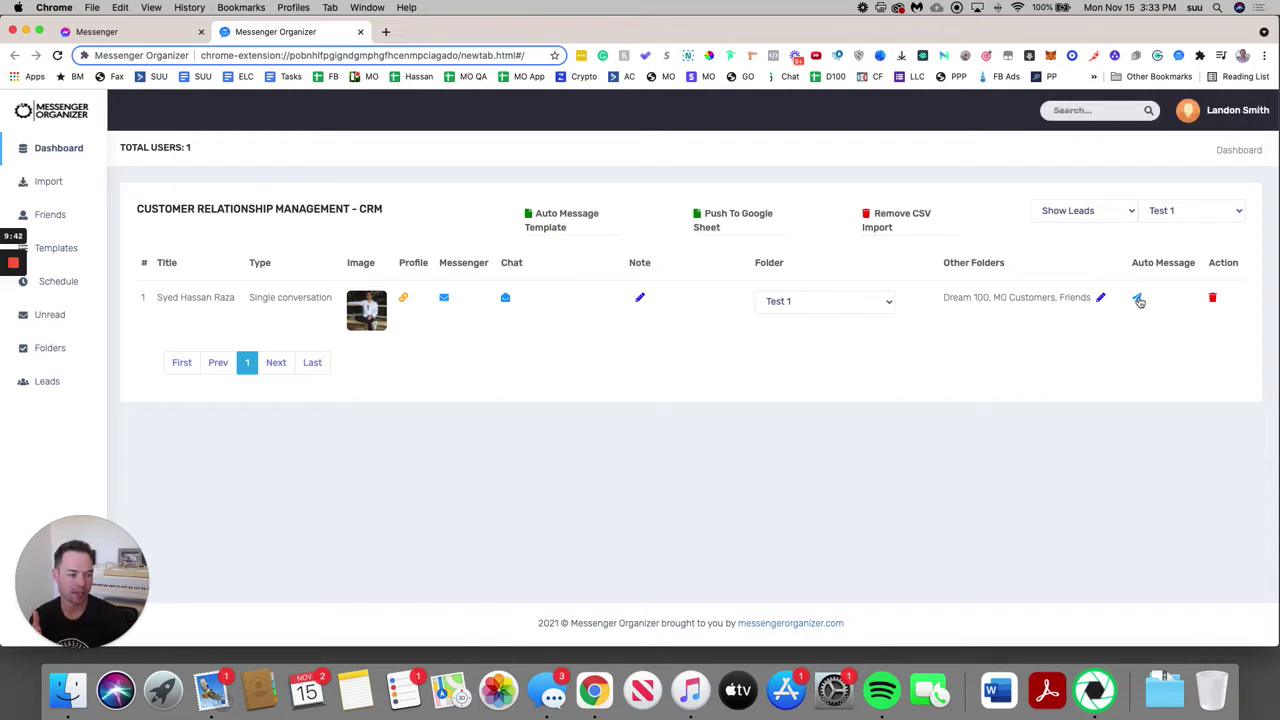
Step: Send the saved auto message template to the lead in the Test 1 folder through Messenger
left_click(1139, 301)
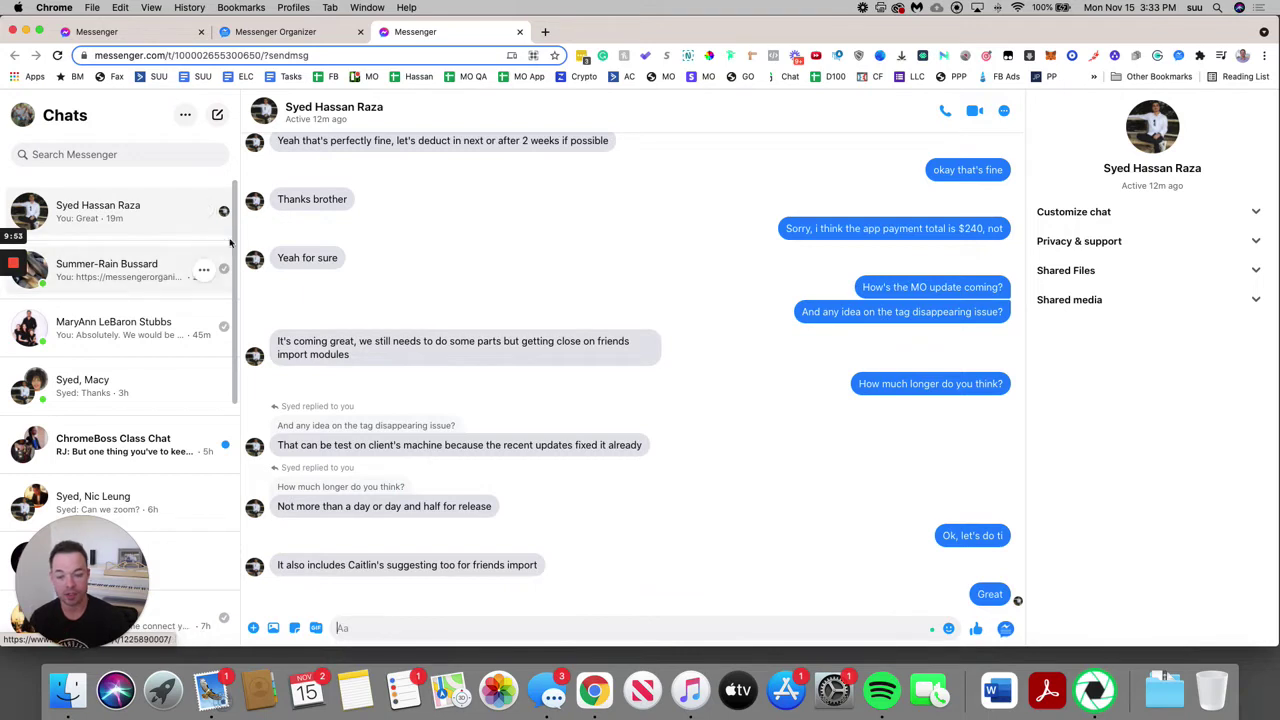
type("Hi Hassan!")
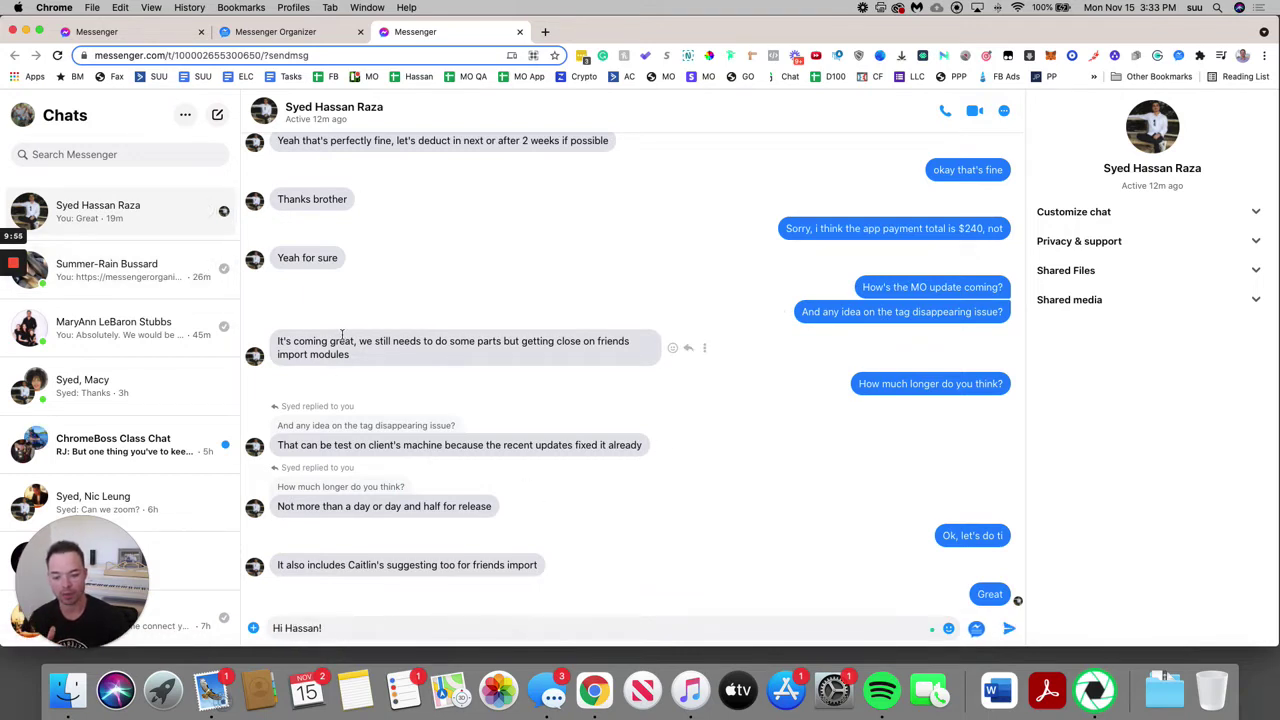
key("Return")
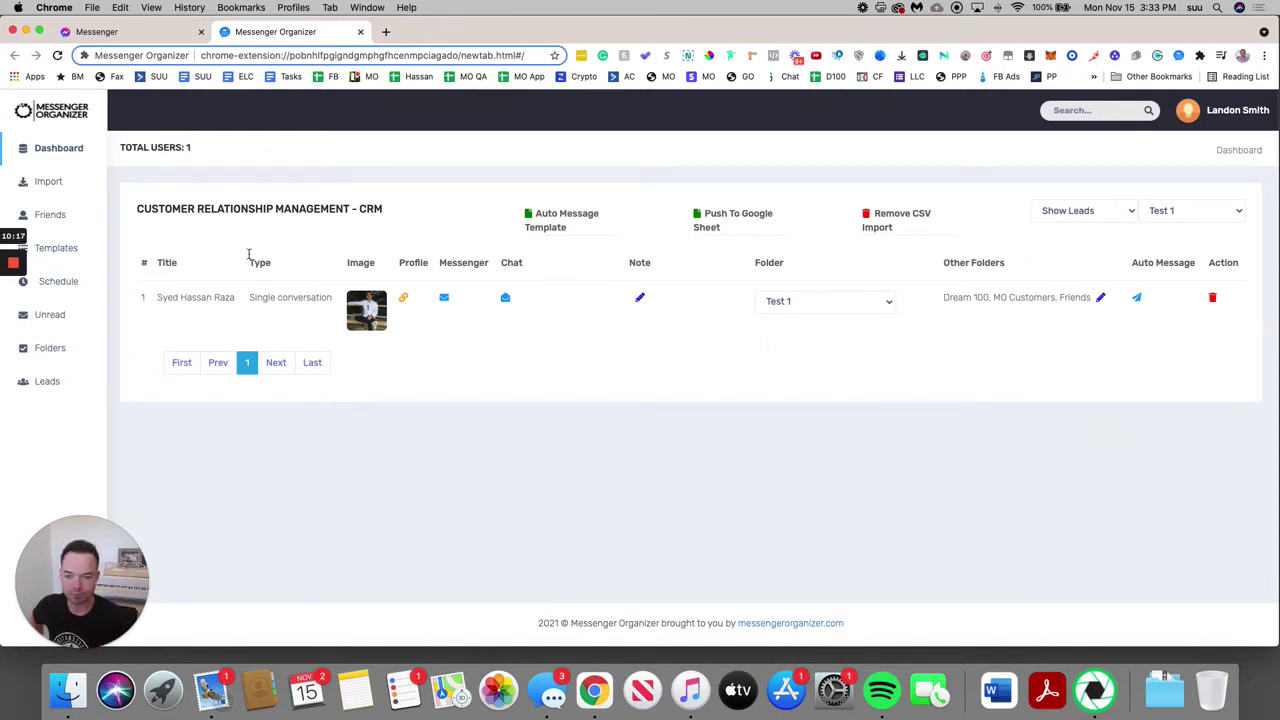
Step: Filter the CRM to All Conversations and check the Google Sheet link prompt for pushing leads, closing it without entering a link
left_click(1234, 214)
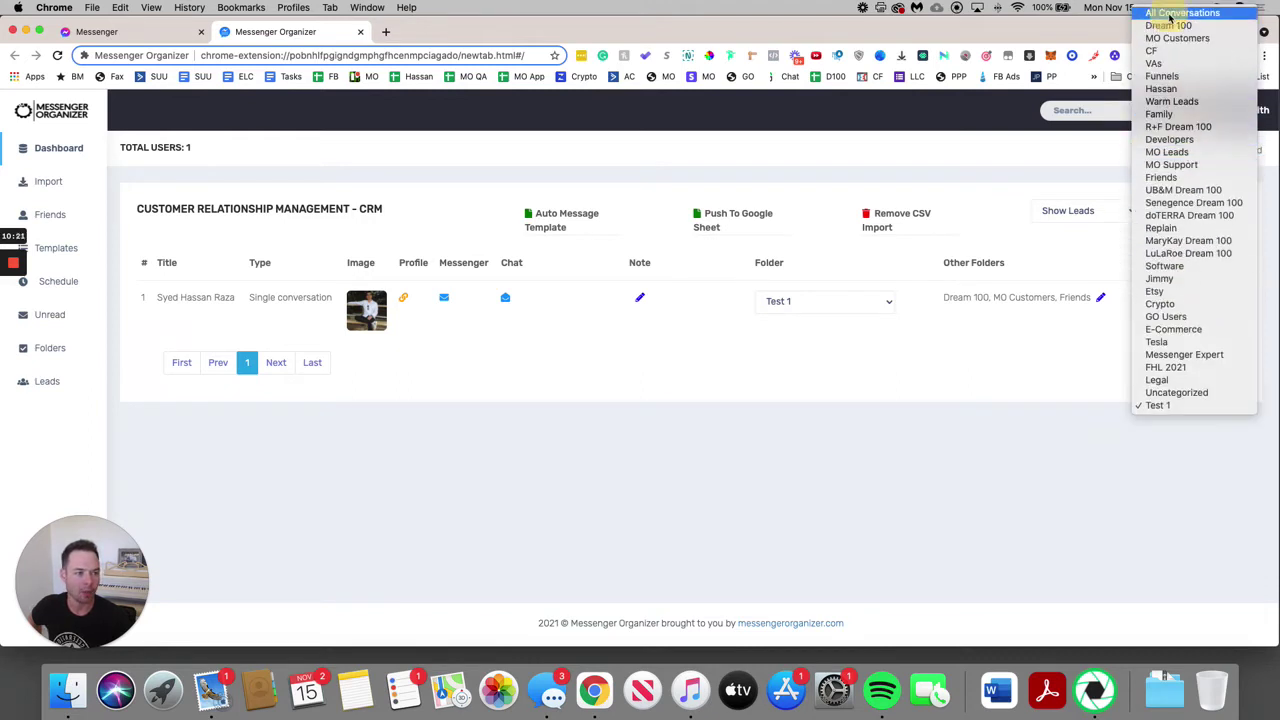
left_click(1180, 13)
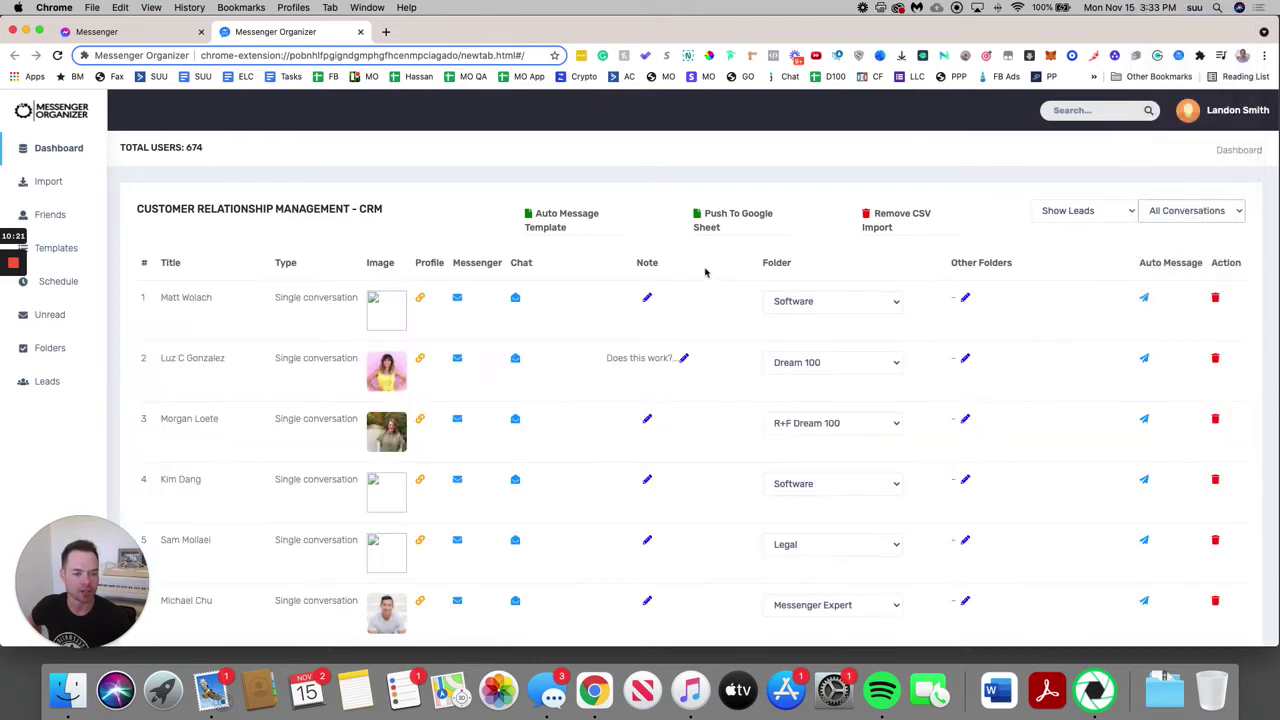
left_click(729, 221)
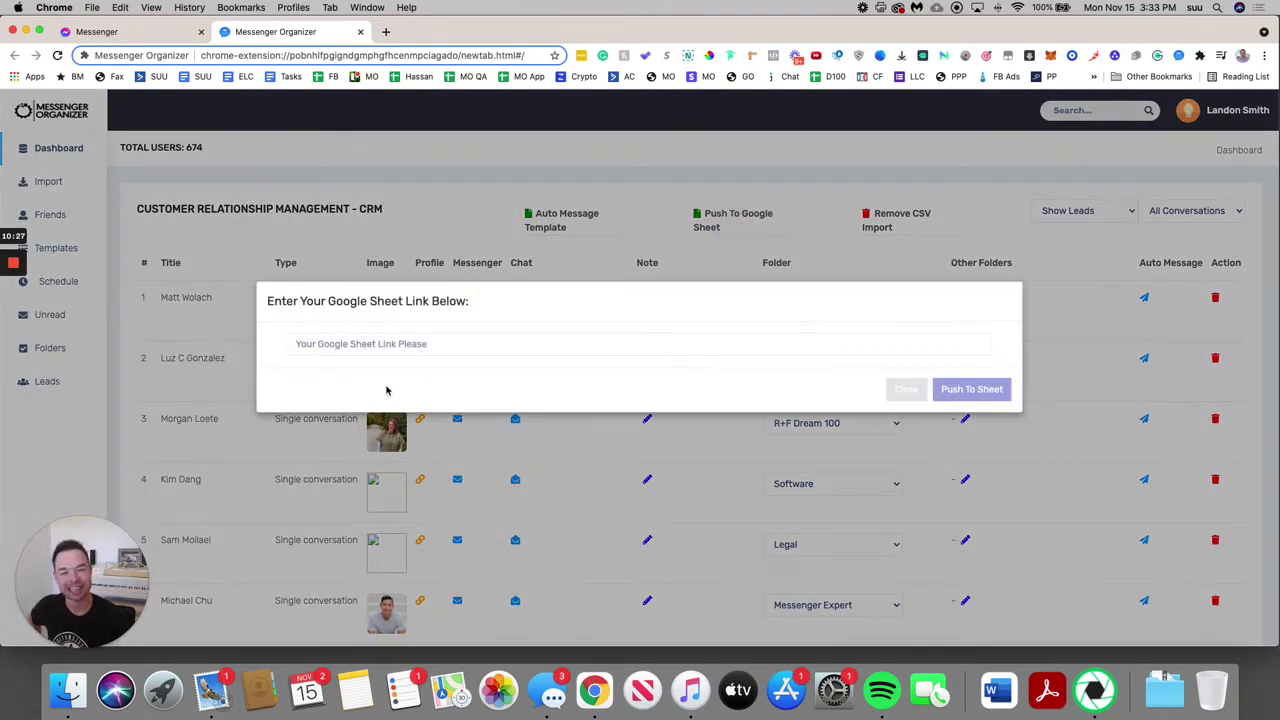
left_click(433, 346)
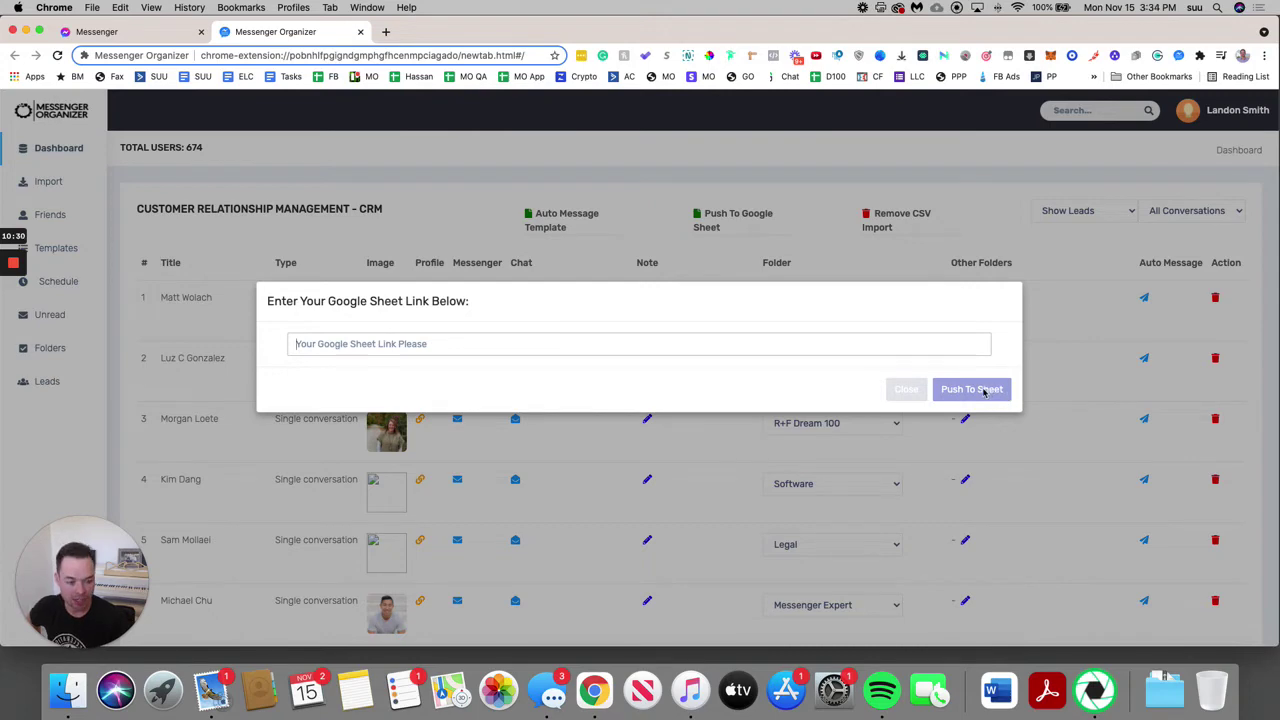
left_click(908, 391)
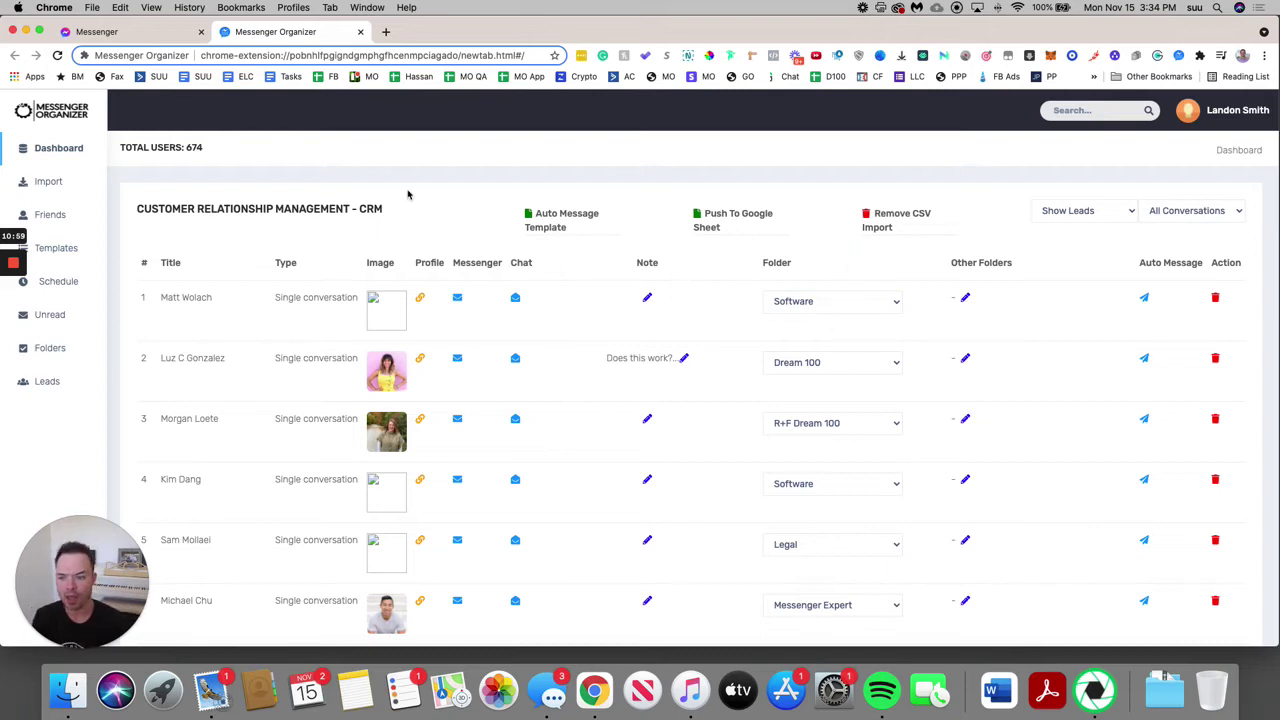
Step: Download the sample CSV document for importing leads and check the folder choices for tagging all imported leads
left_click(57, 186)
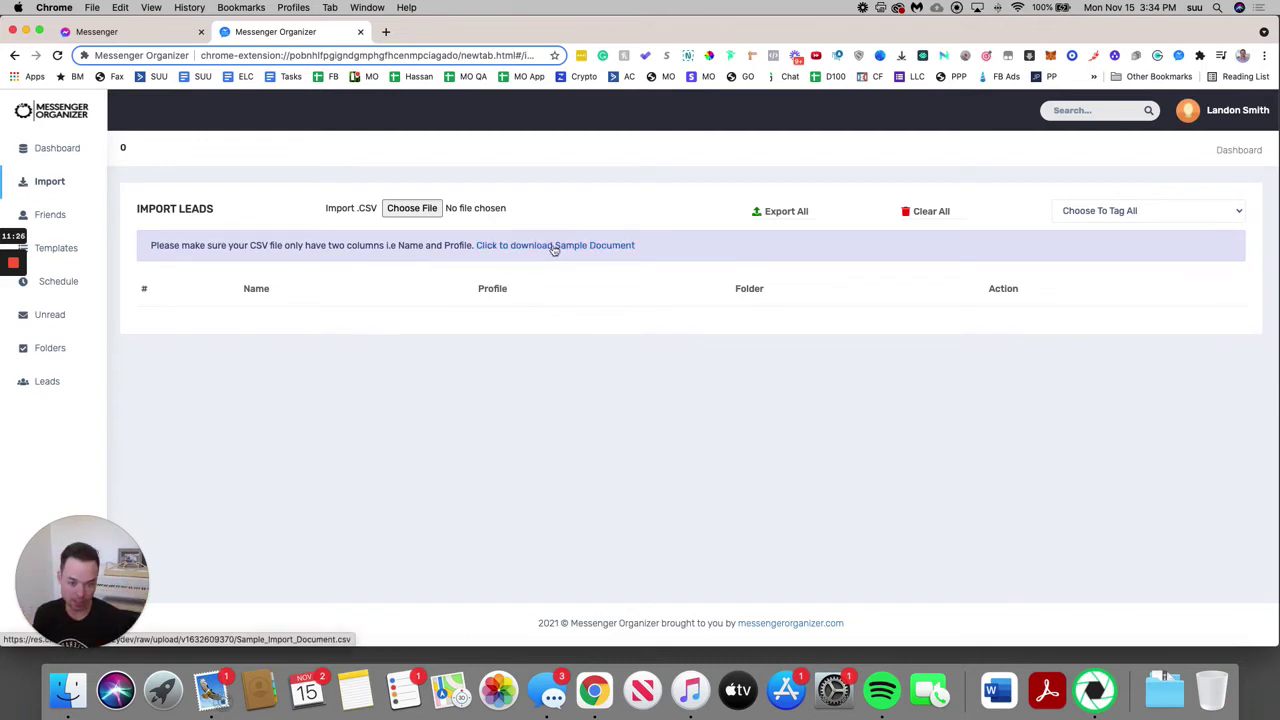
left_click(490, 247)
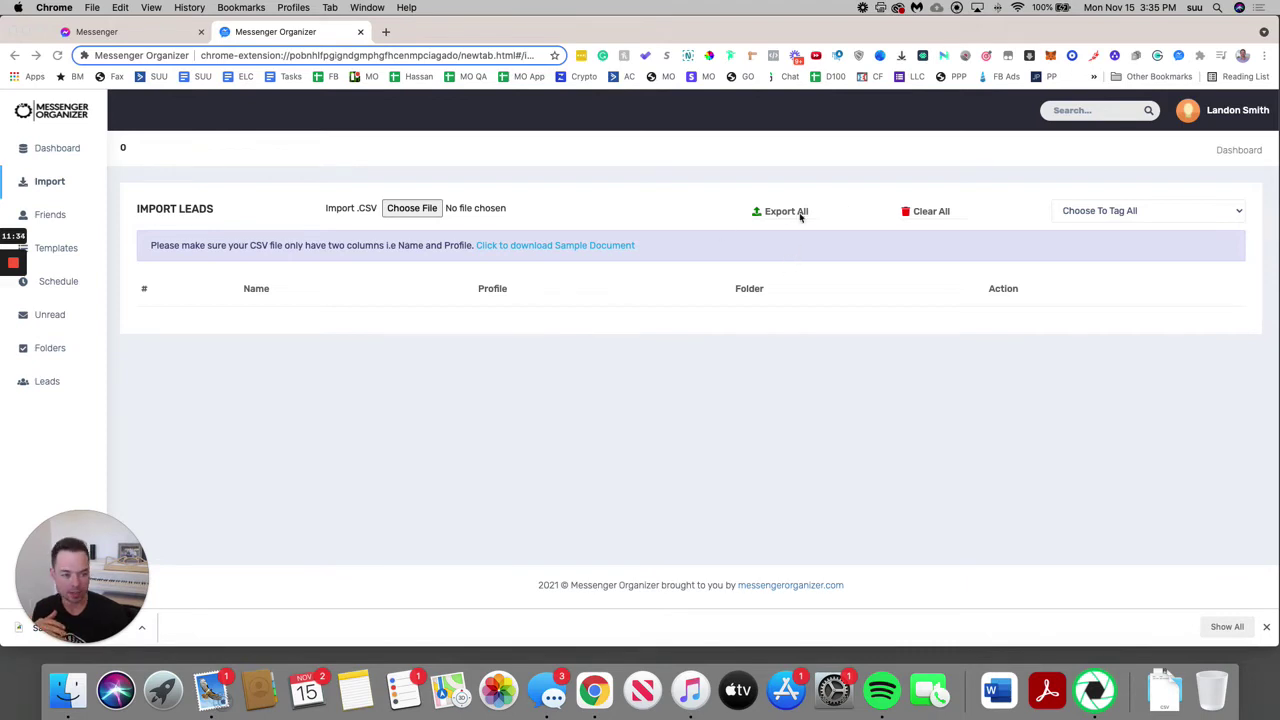
left_click(1238, 211)
left_click(1126, 170)
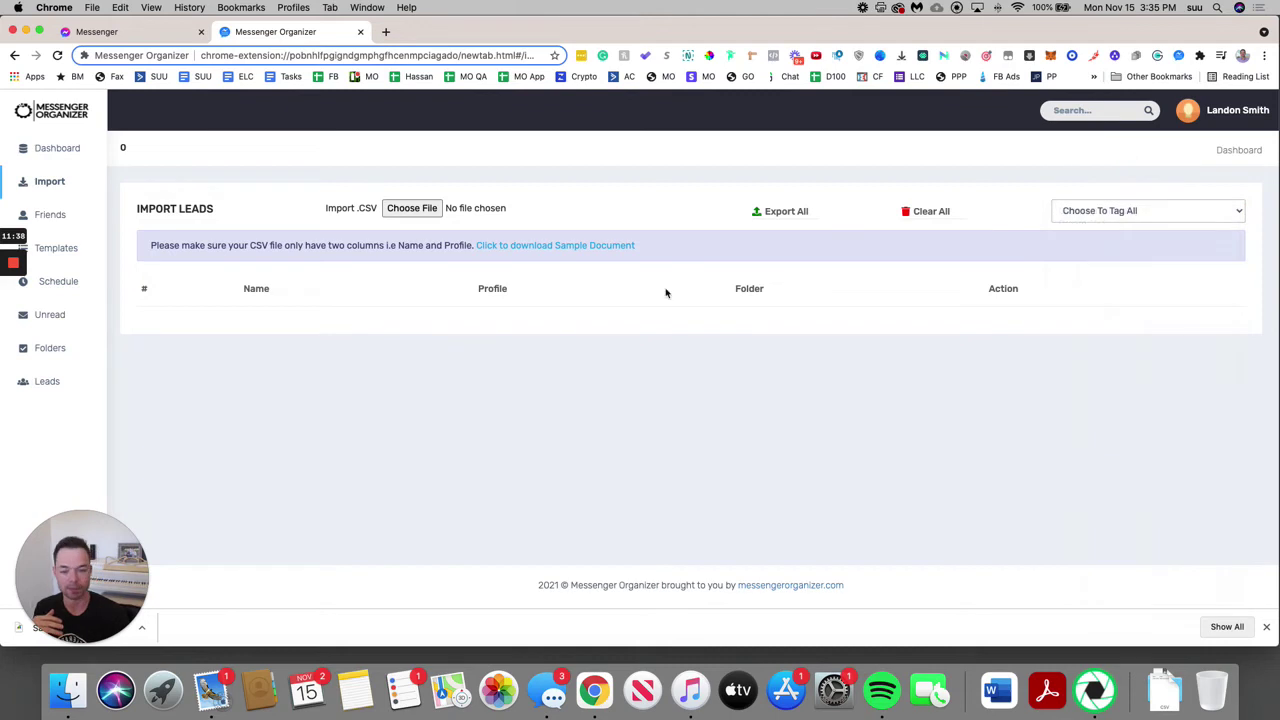
left_click(1134, 210)
left_click(962, 172)
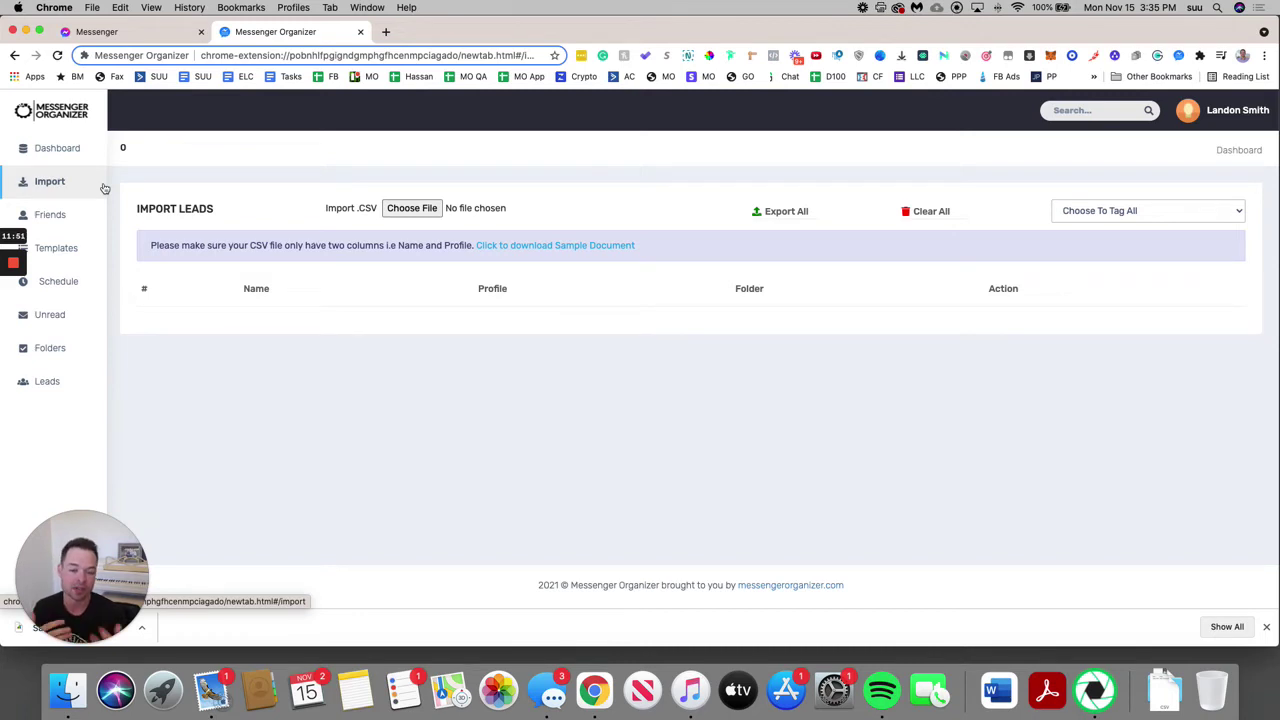
Step: Open the Facebook friends list and review the folder choices for the first friend without assigning one
left_click(50, 214)
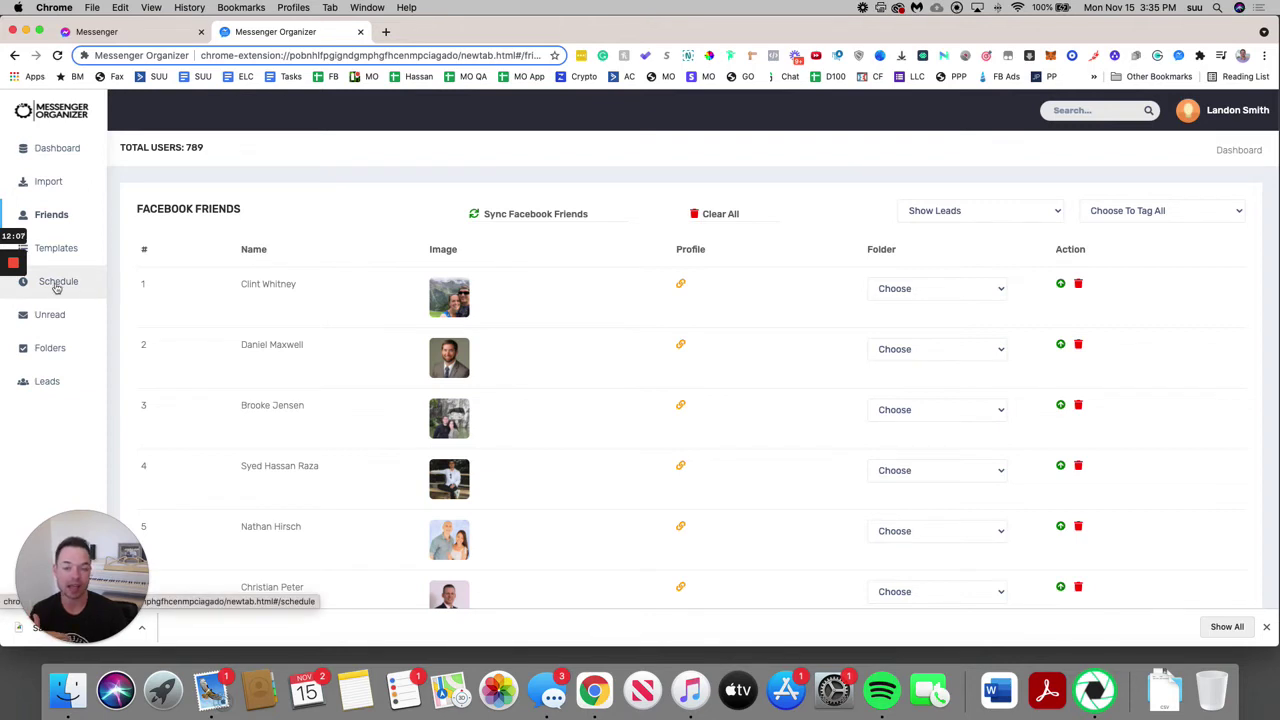
mouse_move(7, 266)
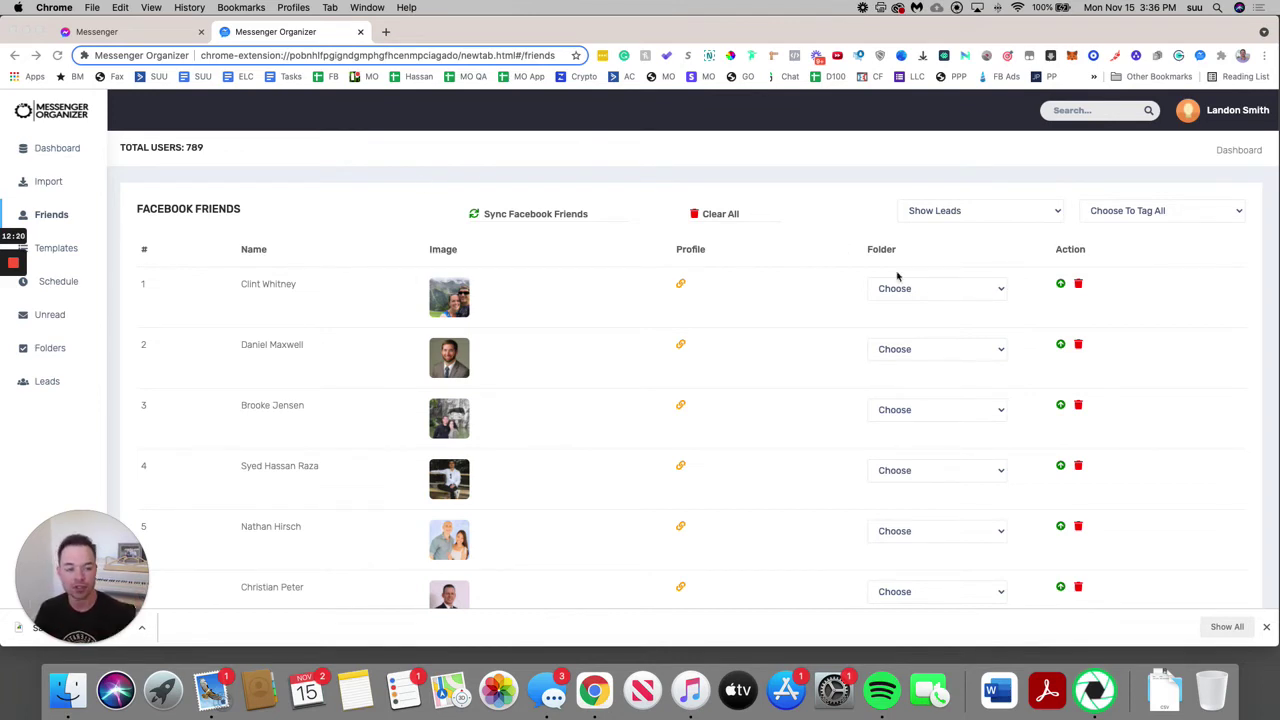
left_click(985, 297)
left_click(993, 292)
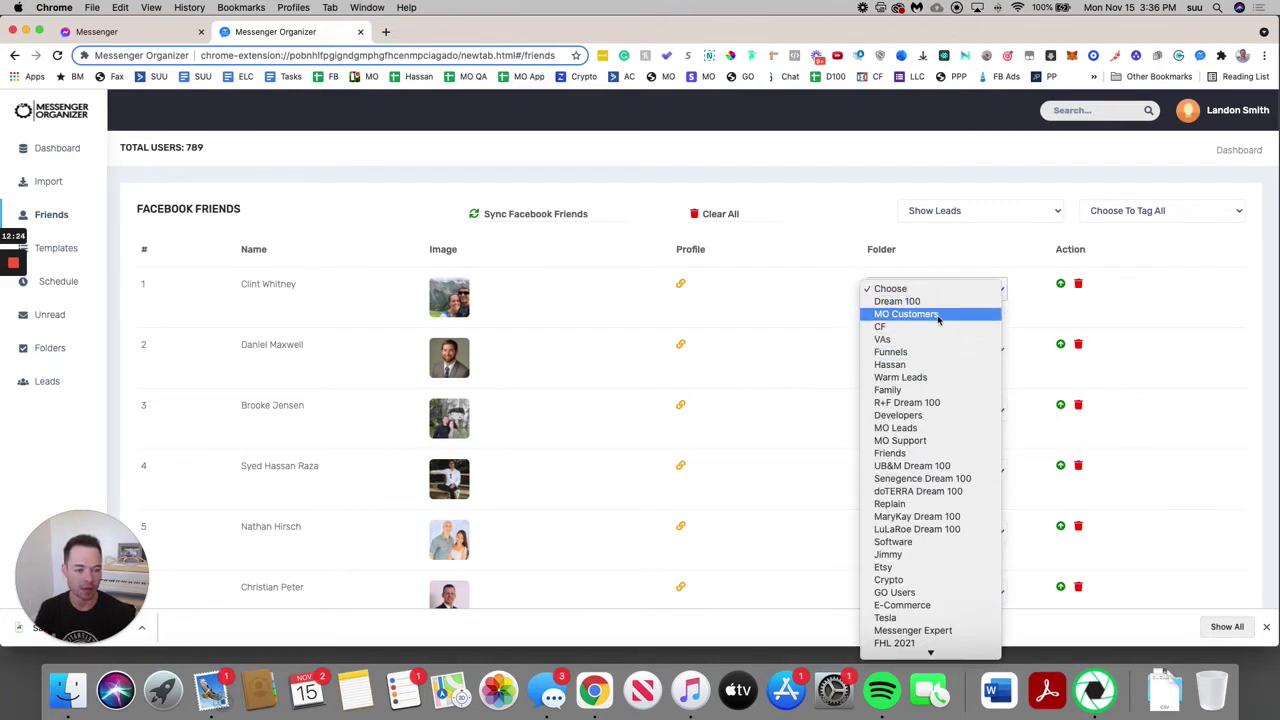
left_click(842, 192)
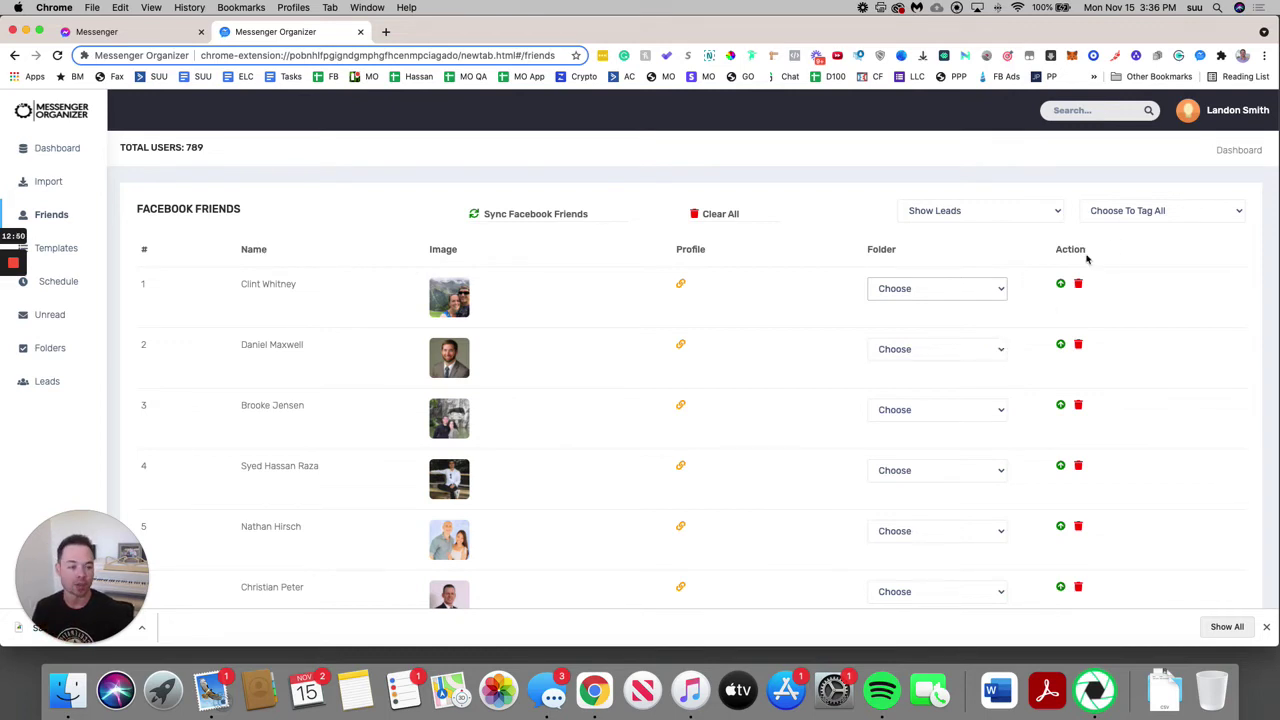
Step: Review the lead display and tag-all folder choices for Facebook friends, and look through the first page of the list
left_click(1046, 208)
left_click(1030, 180)
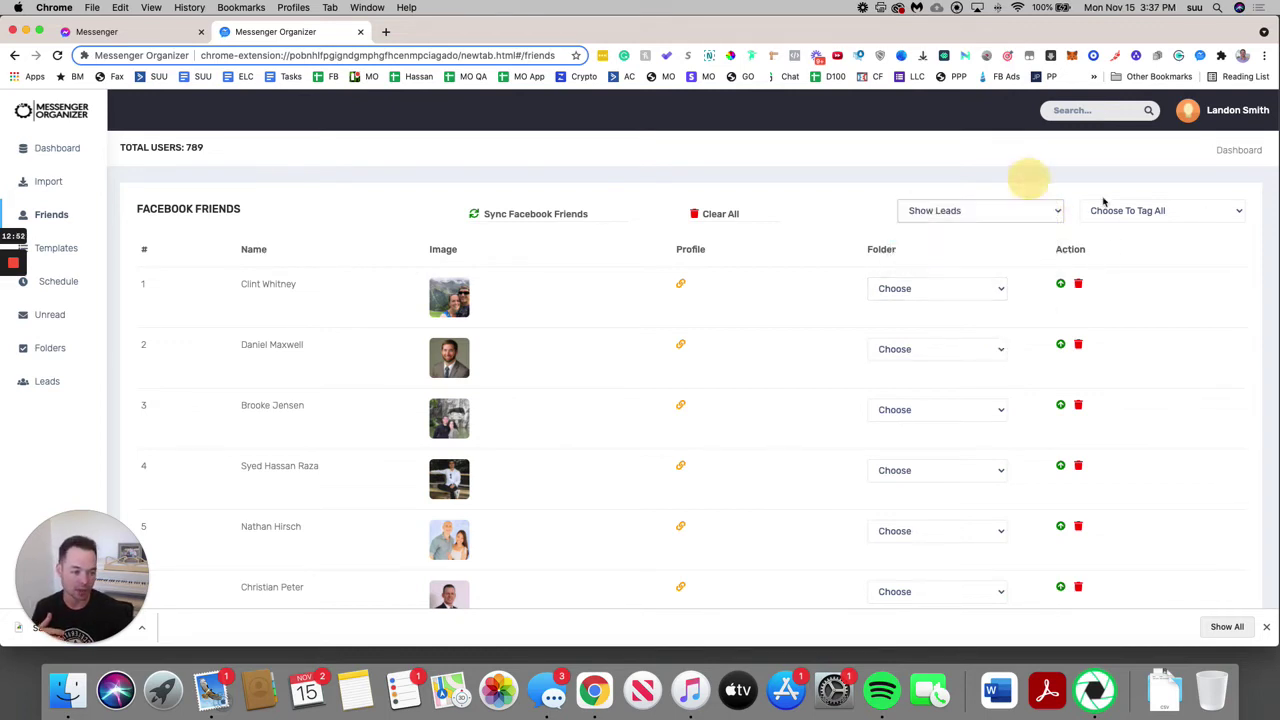
left_click(1214, 220)
left_click(1156, 192)
left_click(1150, 203)
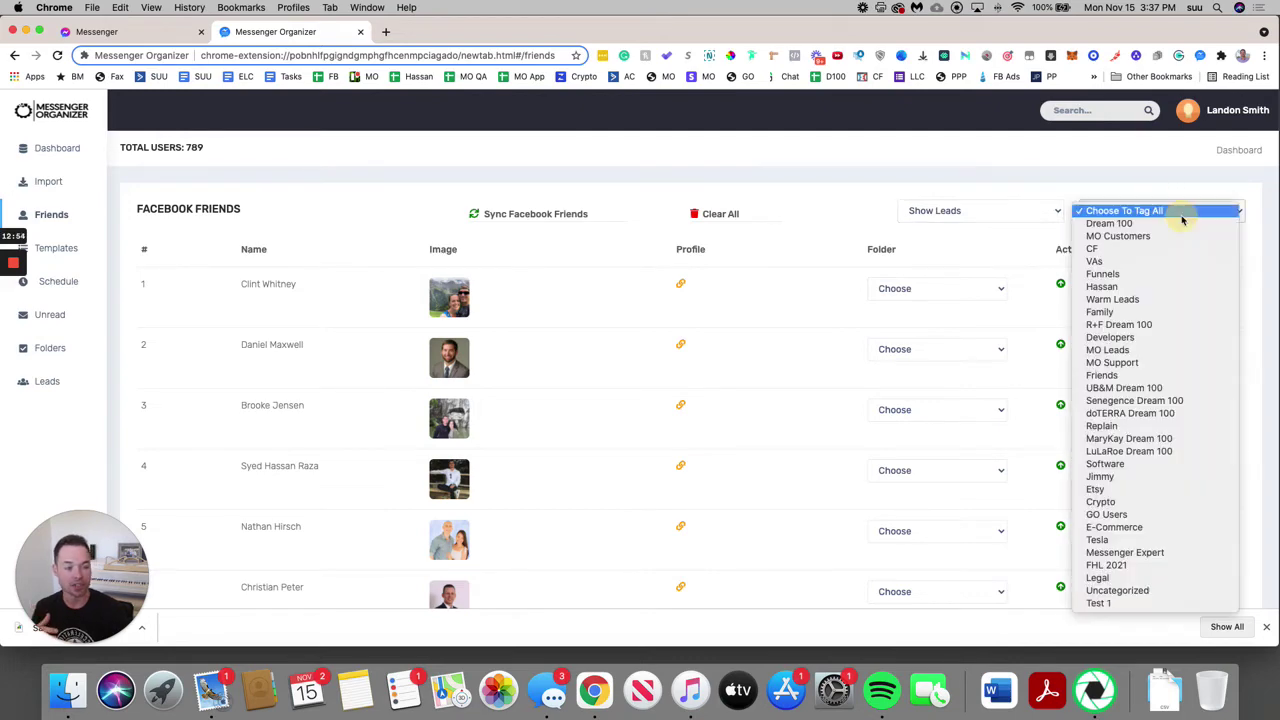
left_click(1080, 171)
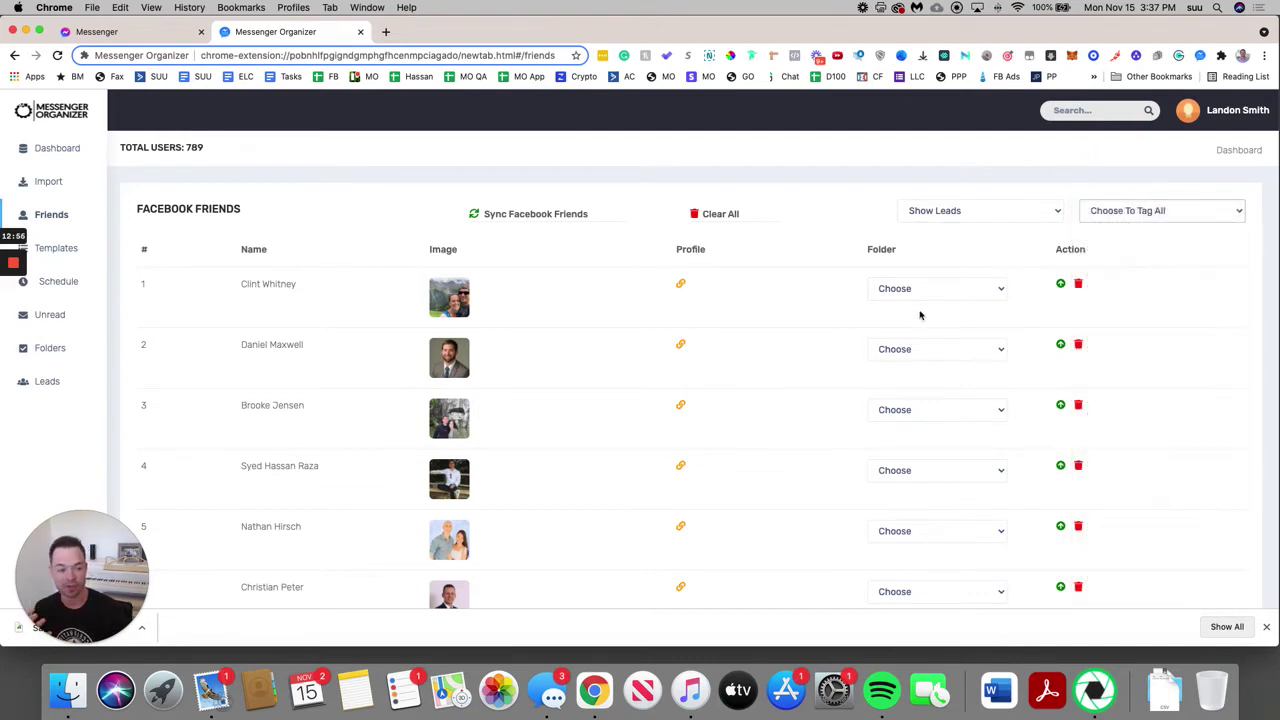
scroll(950, 372, "down", 20)
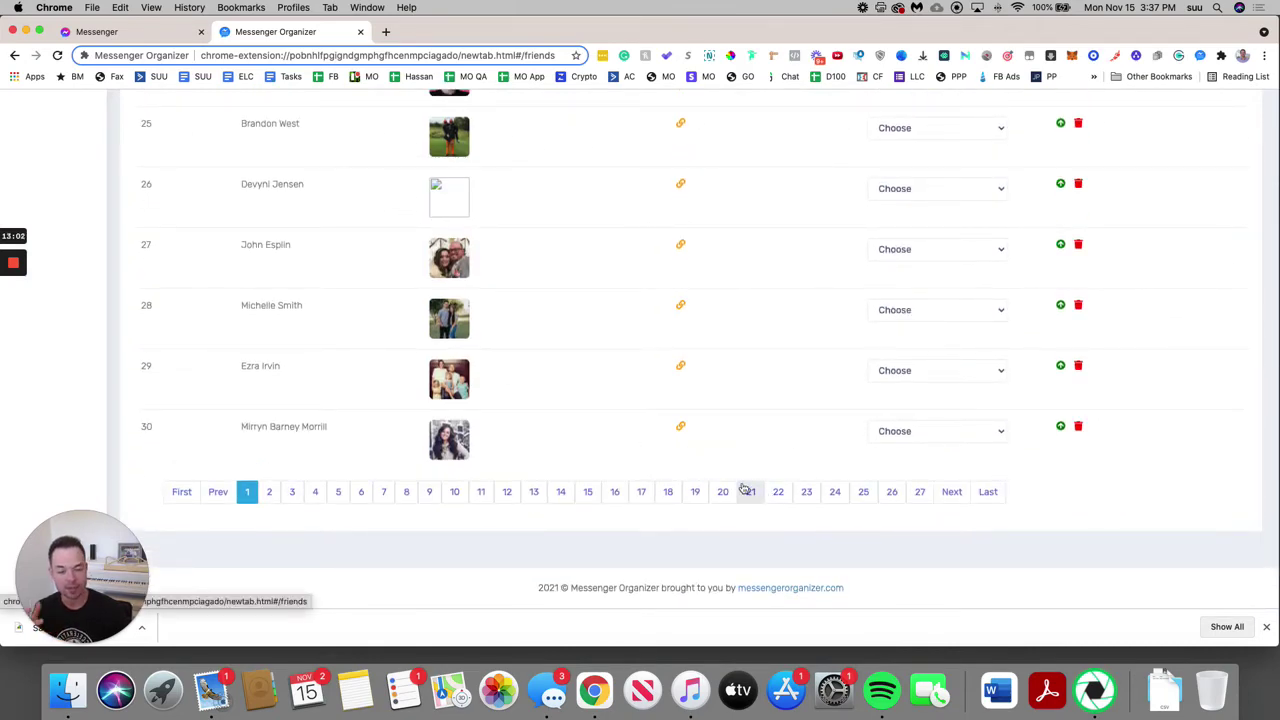
scroll(630, 458, "up", 20)
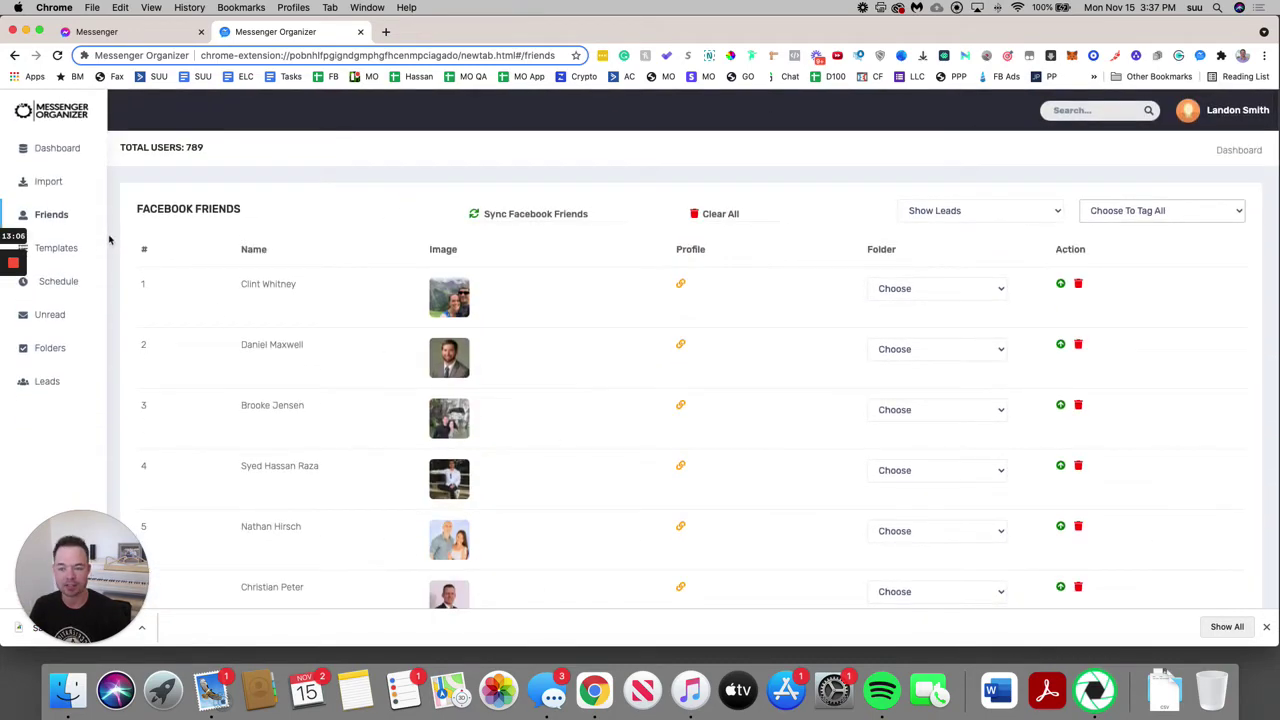
Step: View the message templates, then switch to Messenger and send the "Hey..." template from the MO Customers folder in the open Test 1 conversation
left_click(77, 254)
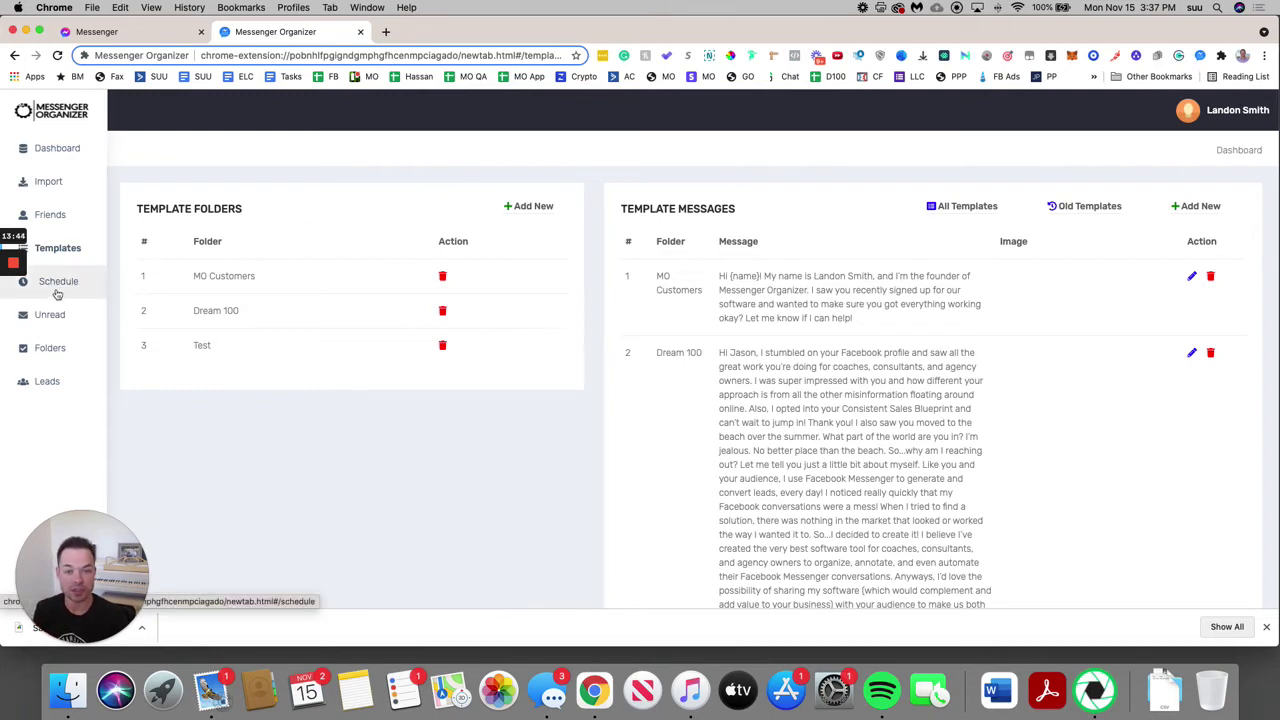
left_click(157, 35)
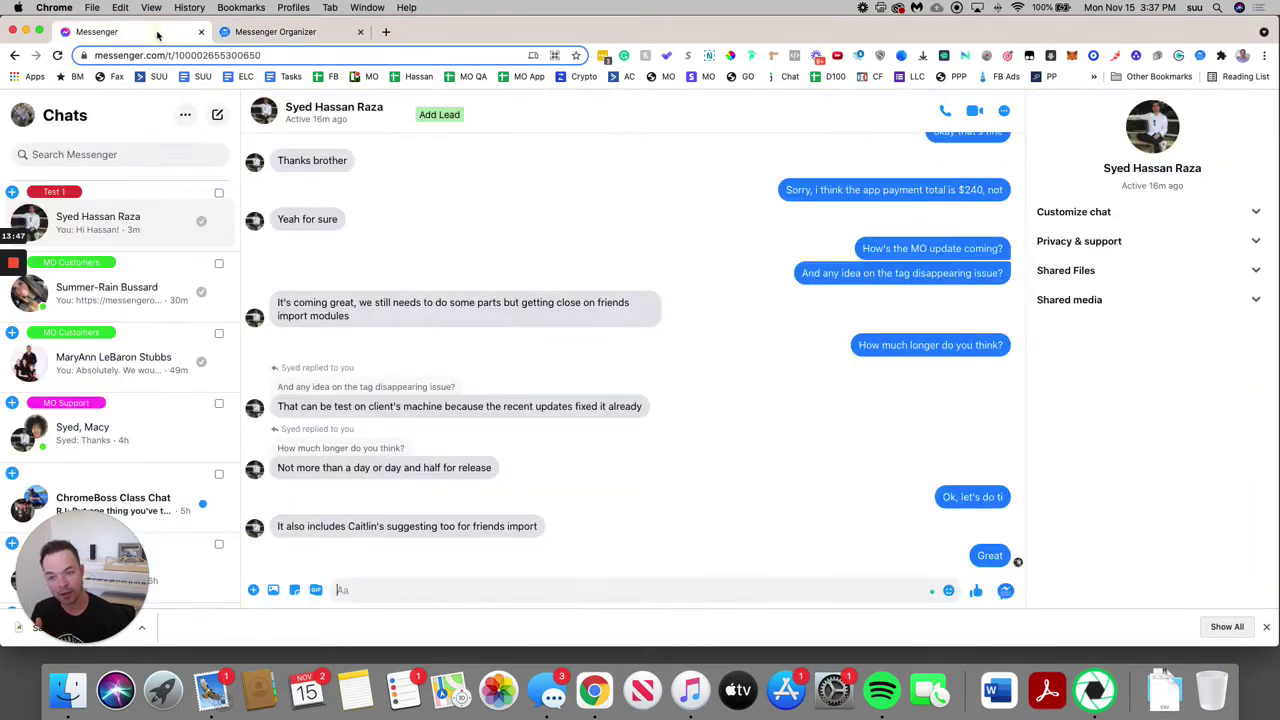
scroll(548, 306, "up", 1)
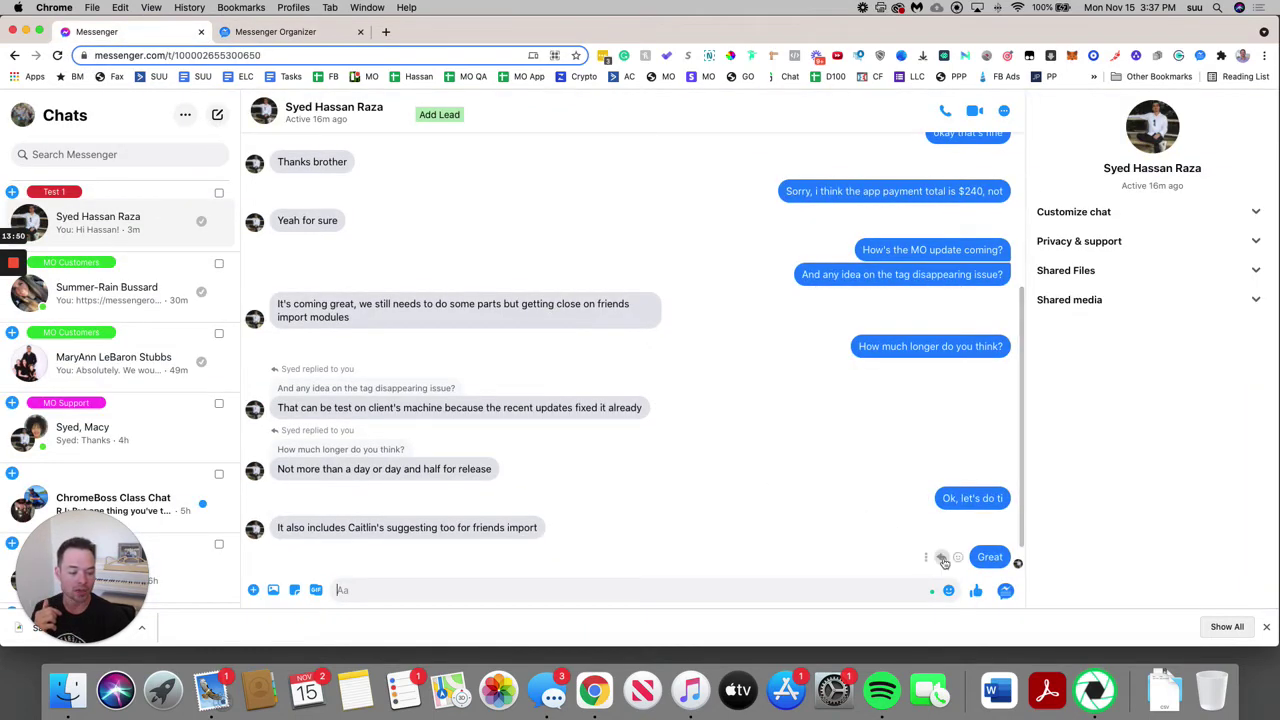
left_click(1006, 592)
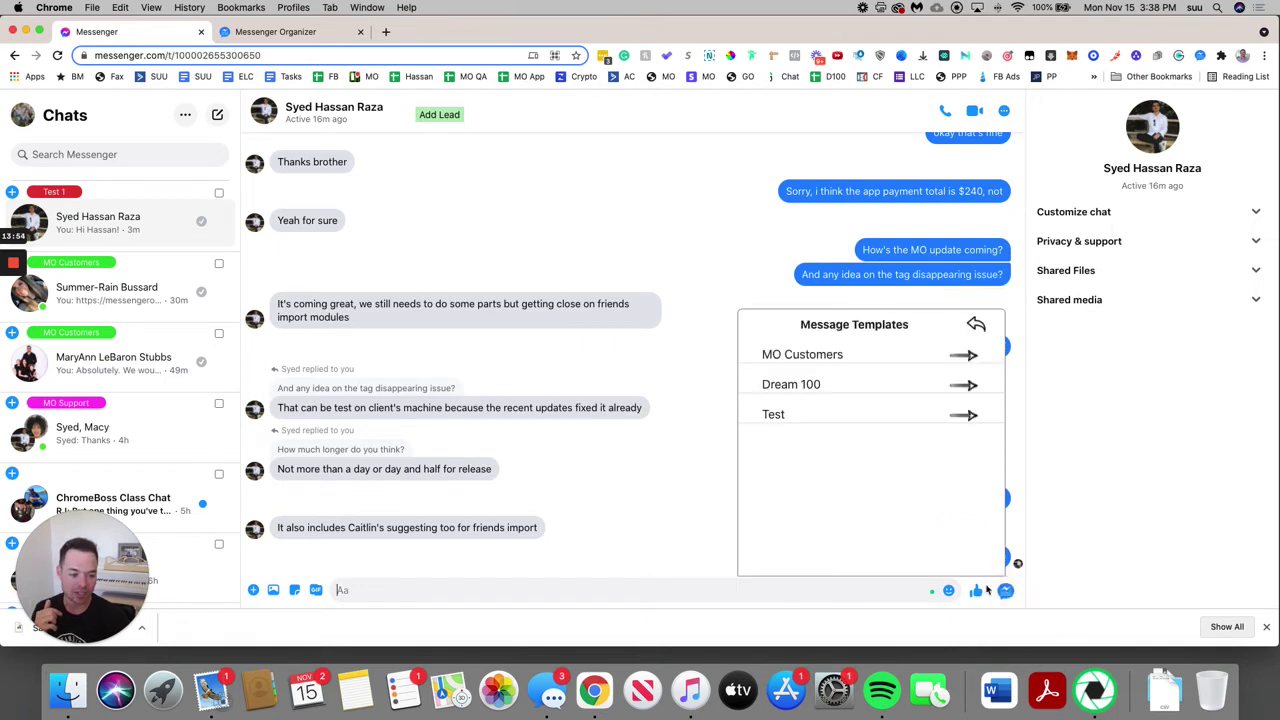
left_click(965, 356)
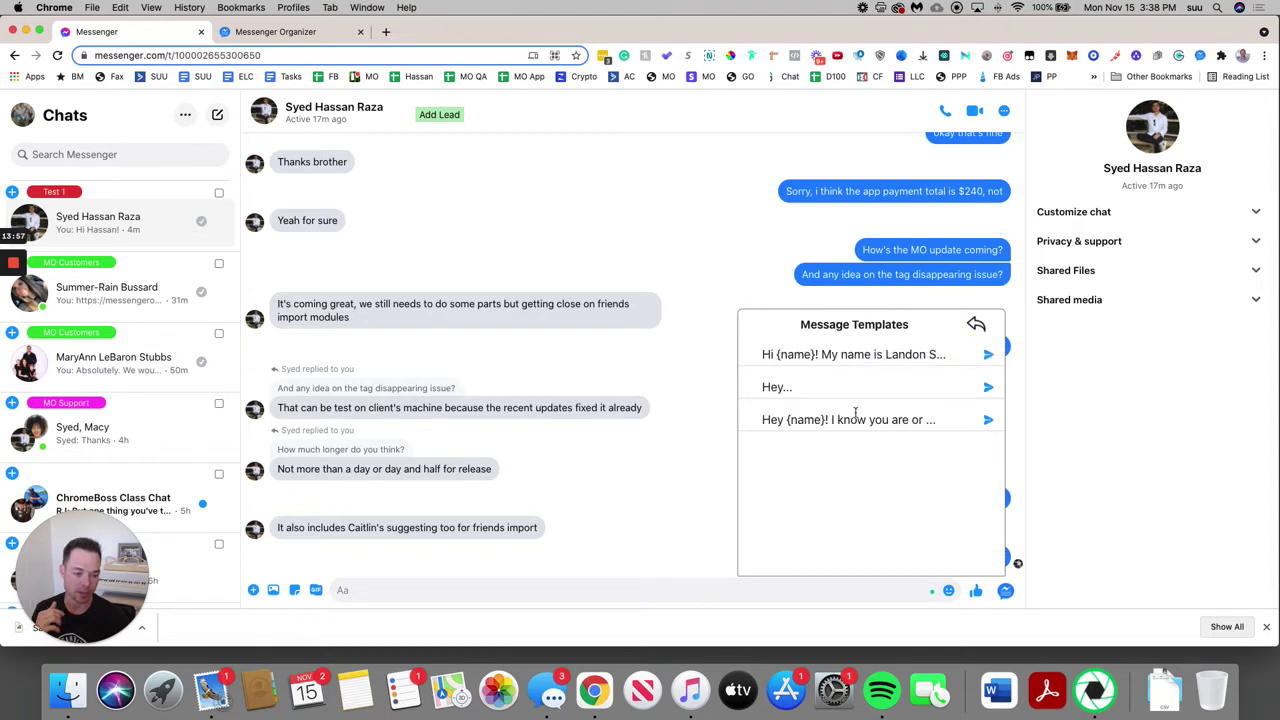
left_click(988, 387)
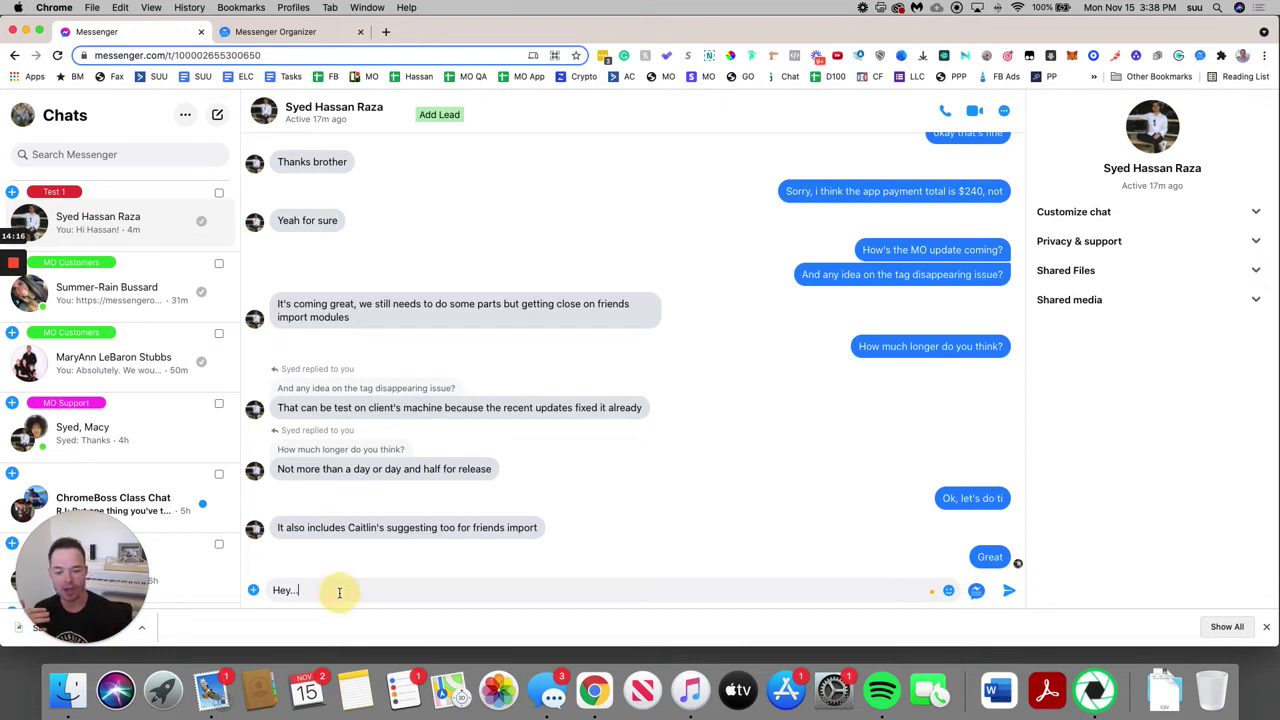
key("Return")
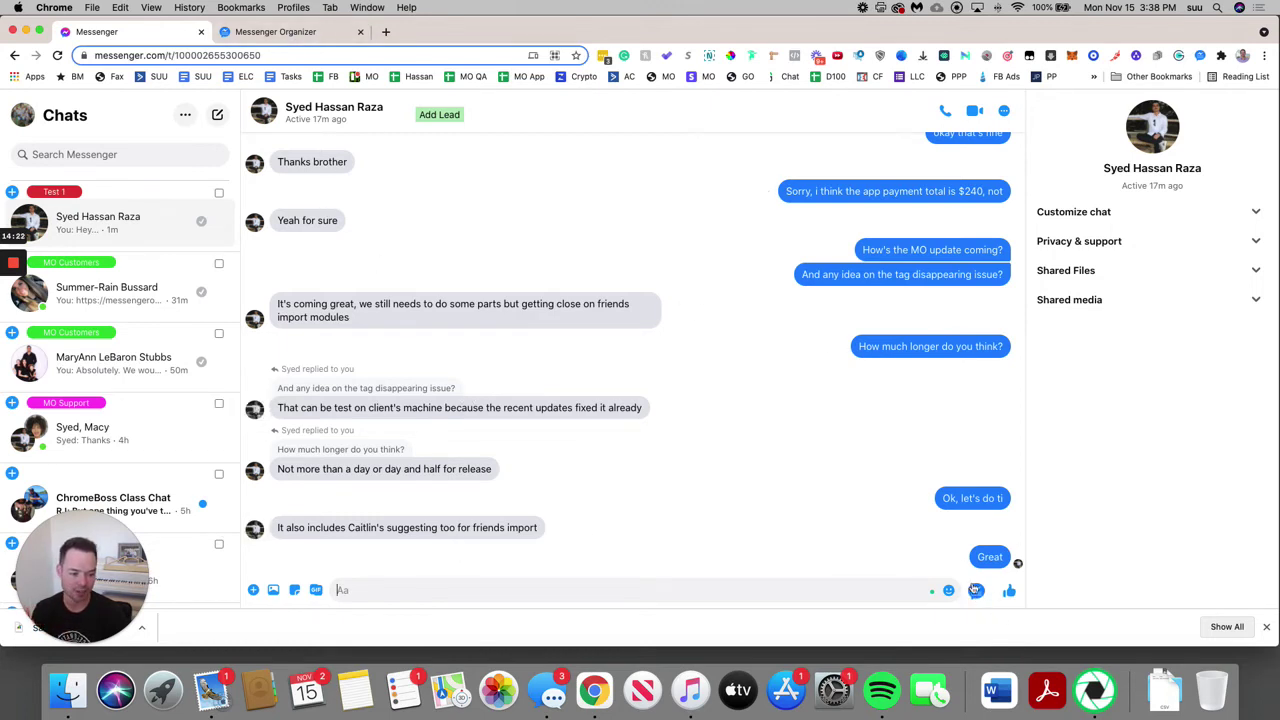
Step: Switch back to Messenger Organizer and delete the scheduled Warm Leads campaign
left_click(263, 33)
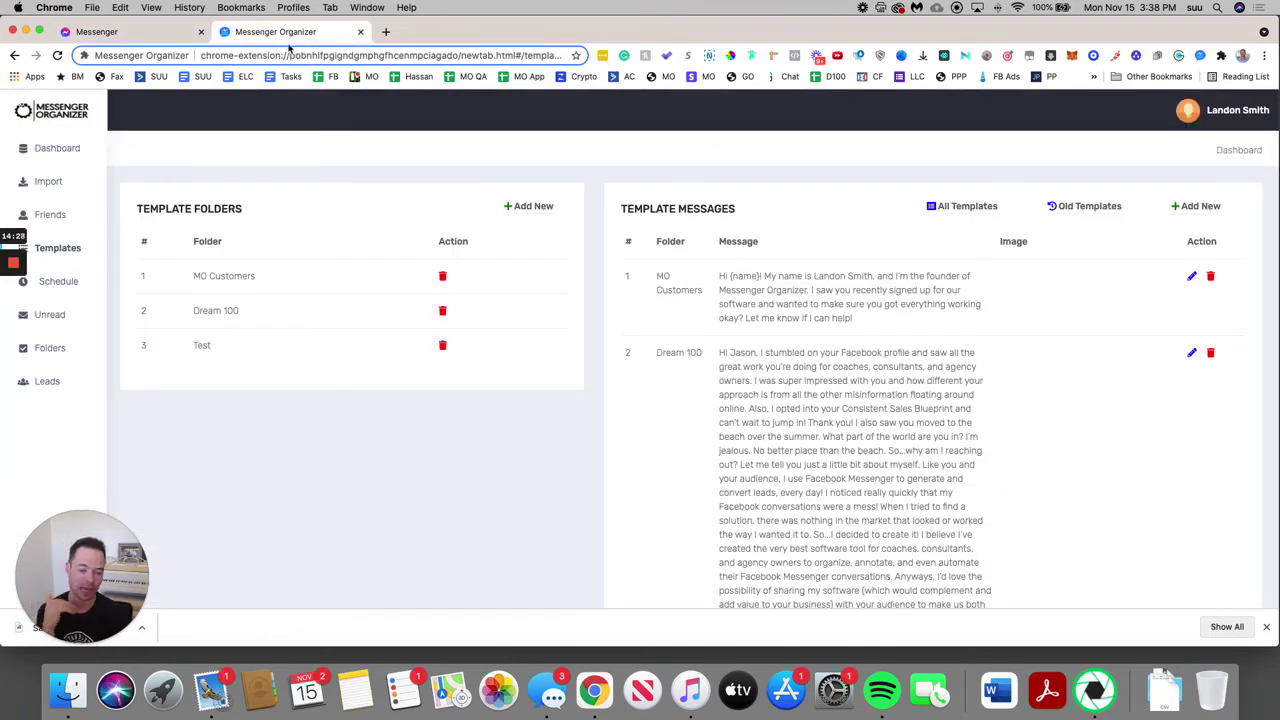
left_click(57, 283)
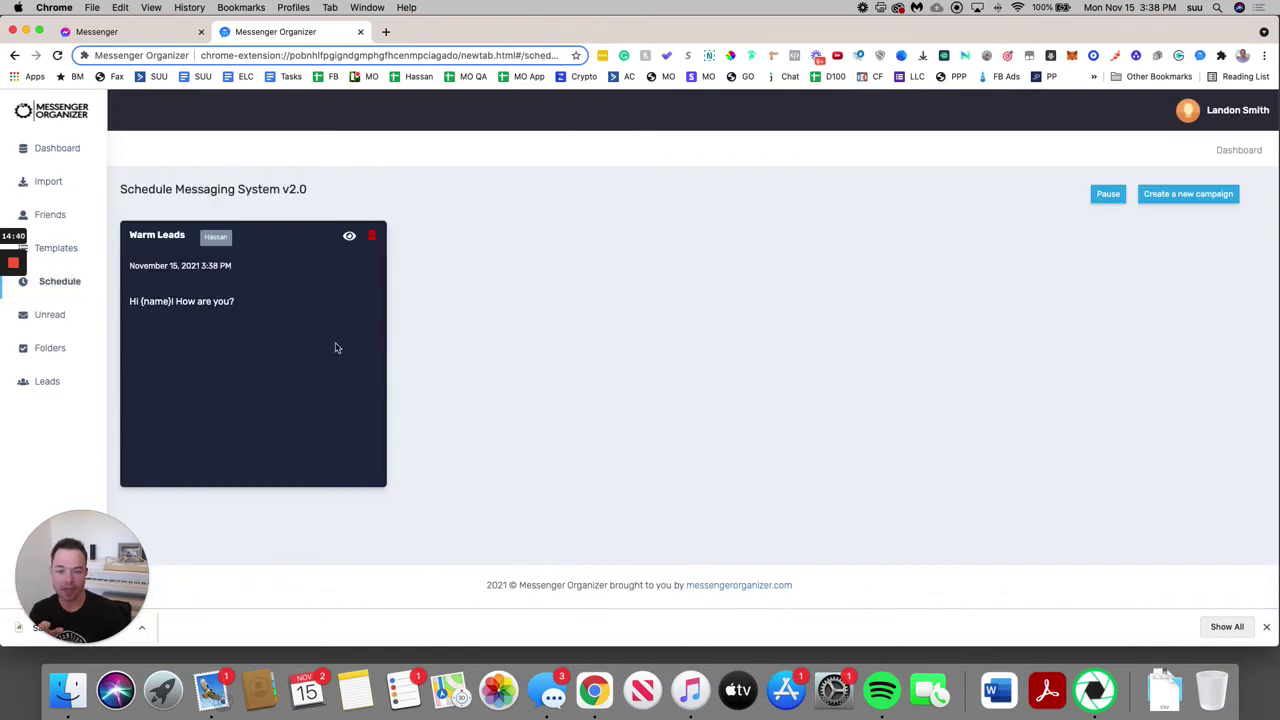
left_click(372, 238)
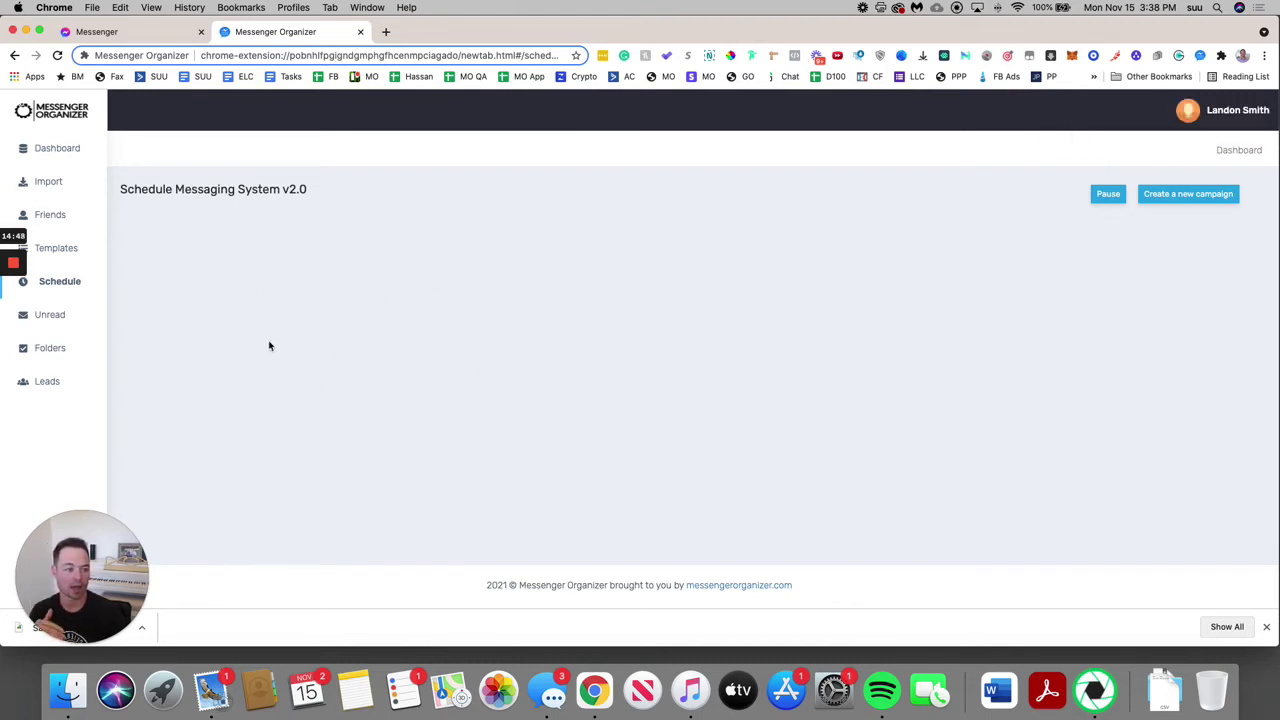
Step: Start a new scheduled campaign titled Hello and target the folder listed below Funnels
left_click(1195, 197)
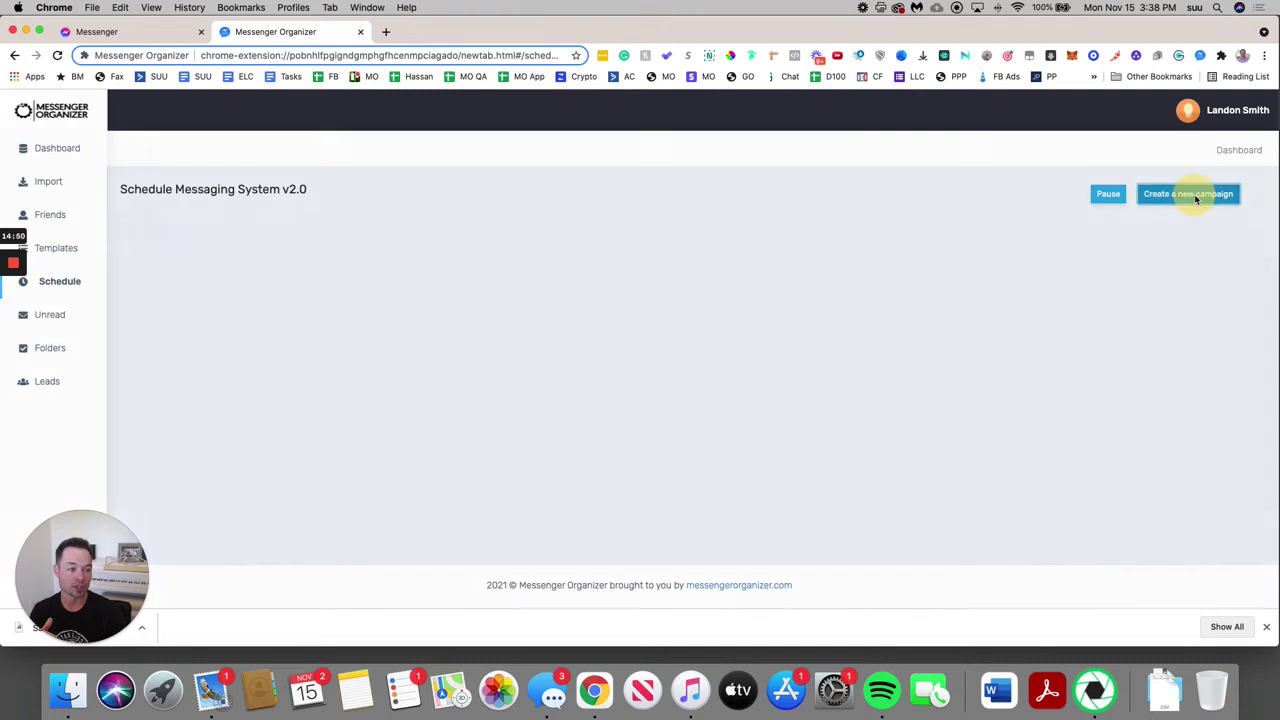
left_click(436, 320)
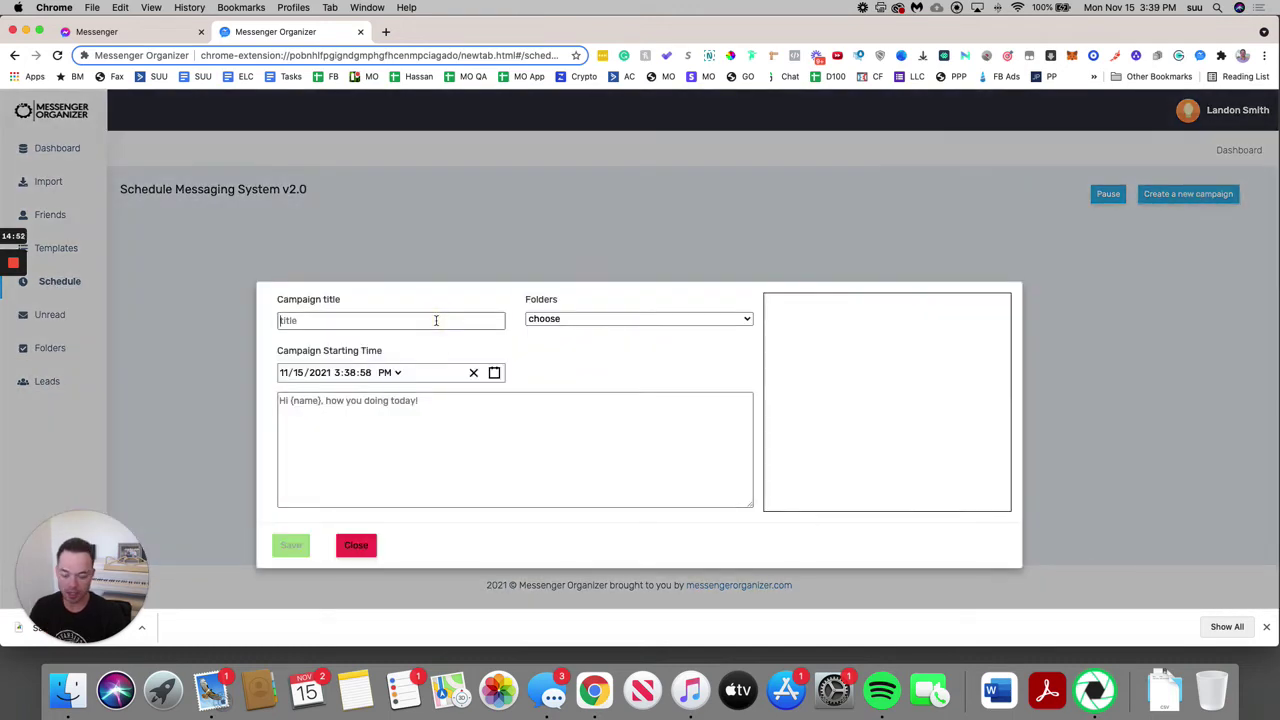
type("Hello")
left_click(571, 320)
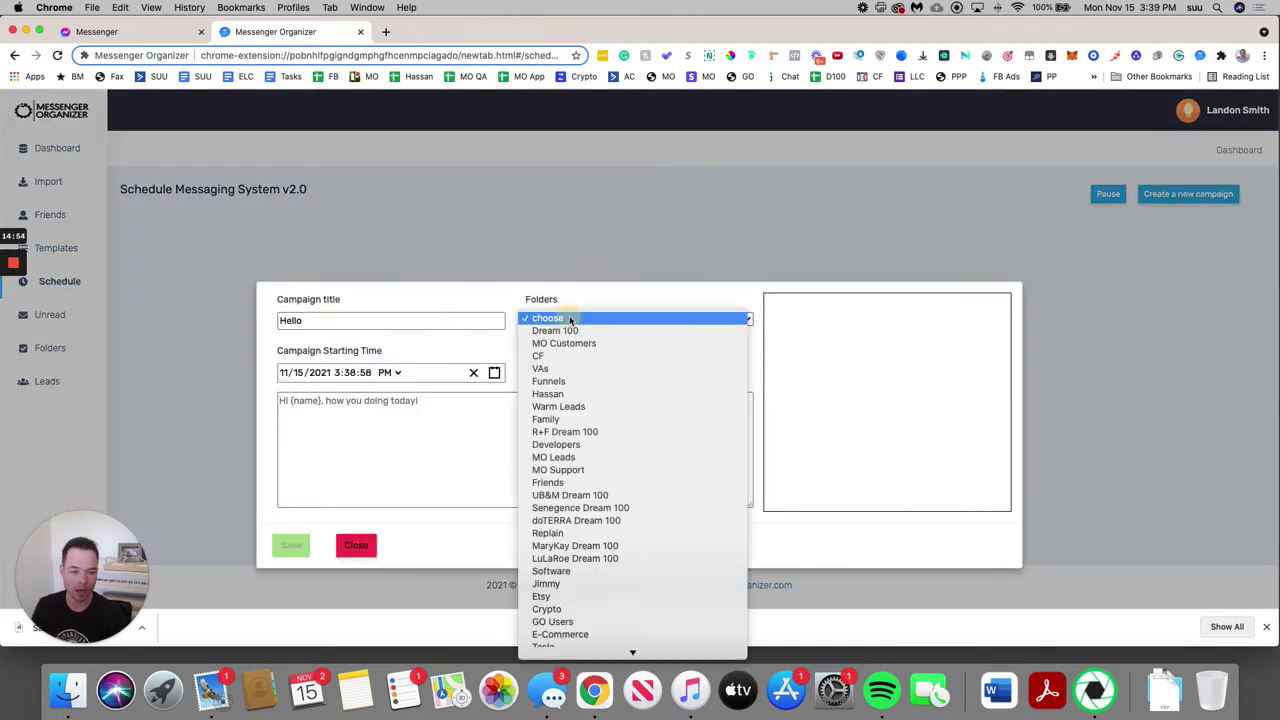
left_click(558, 394)
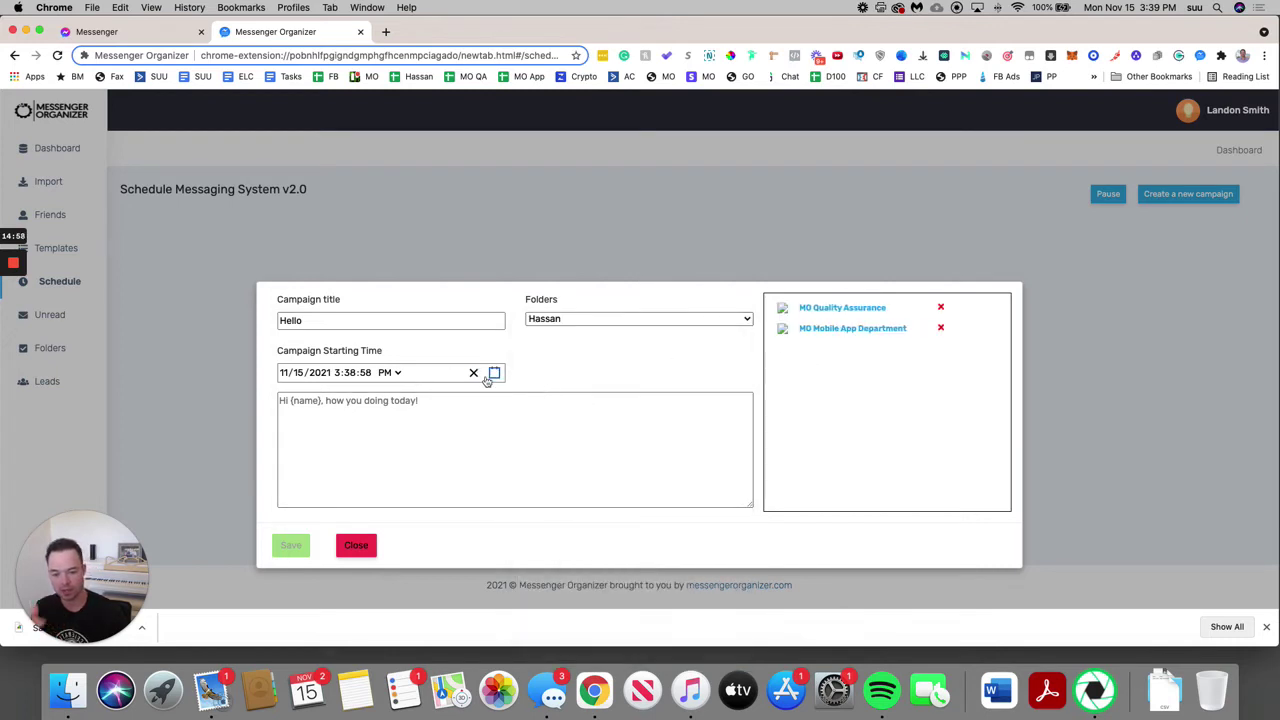
Step: Write "{name} whatever message" as the Hello campaign's message, look at the start-date calendar, and save the campaign
left_click(426, 403)
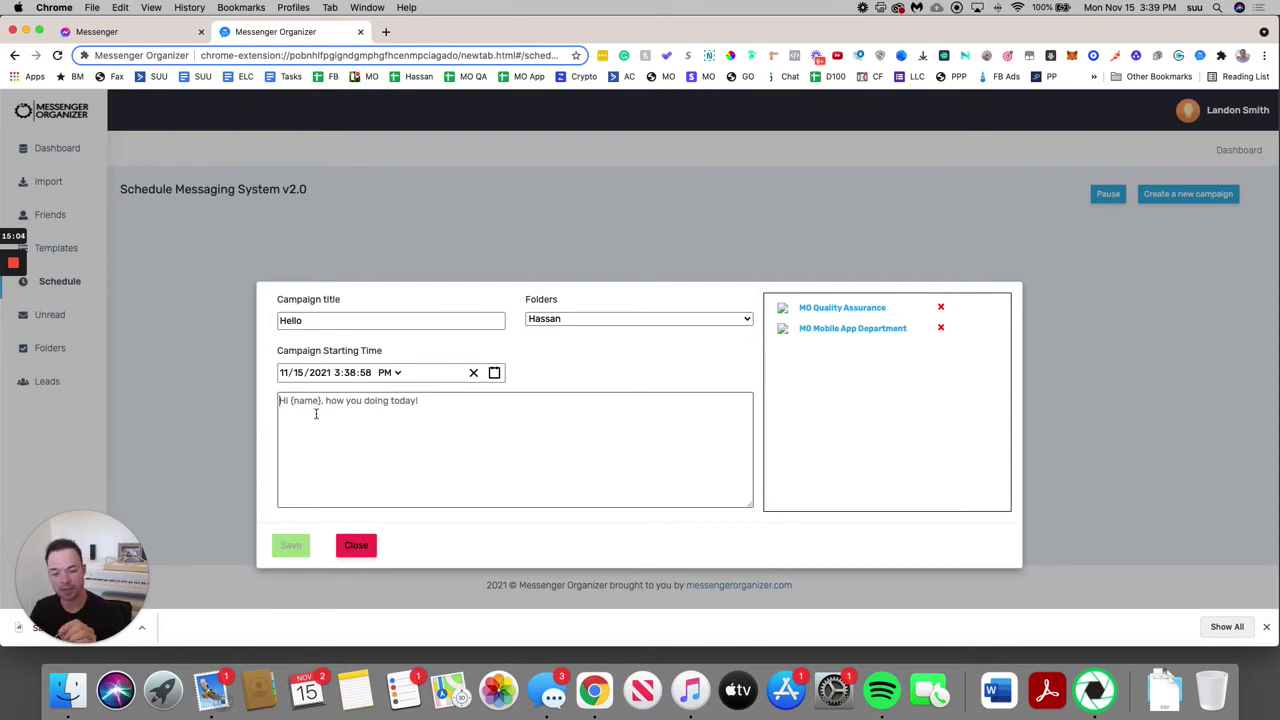
type("{")
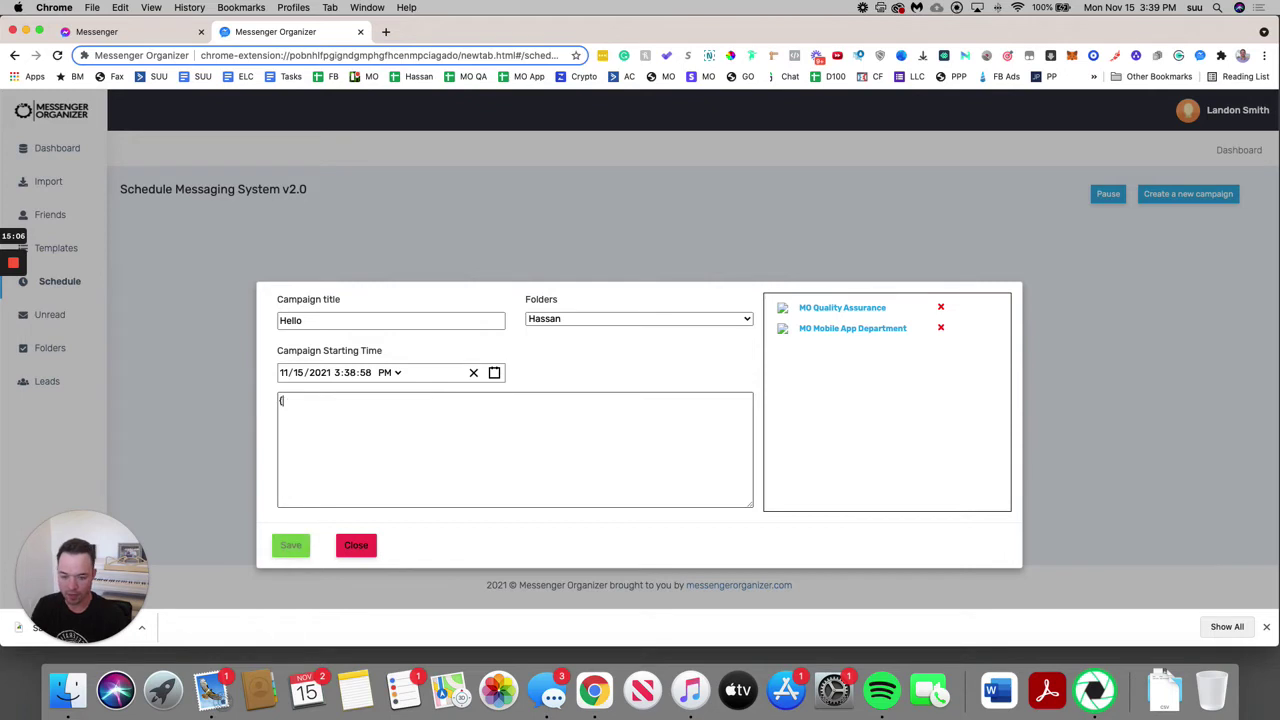
type("name")
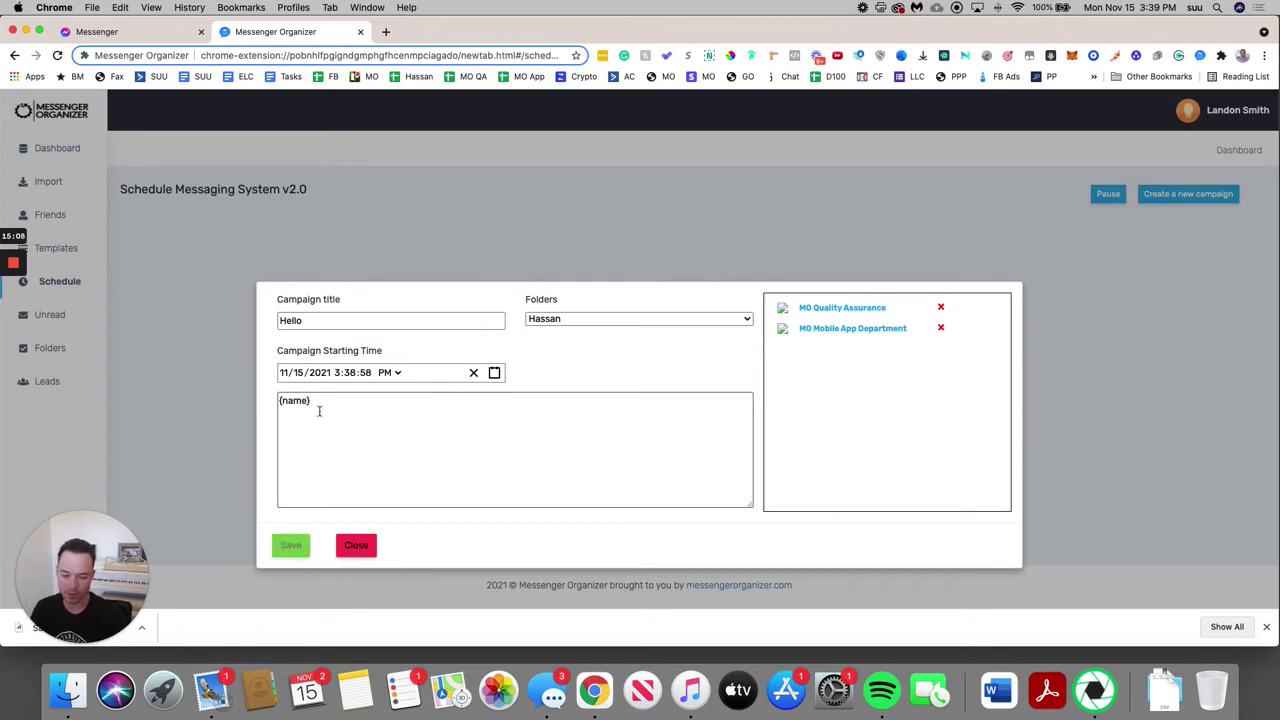
type("}")
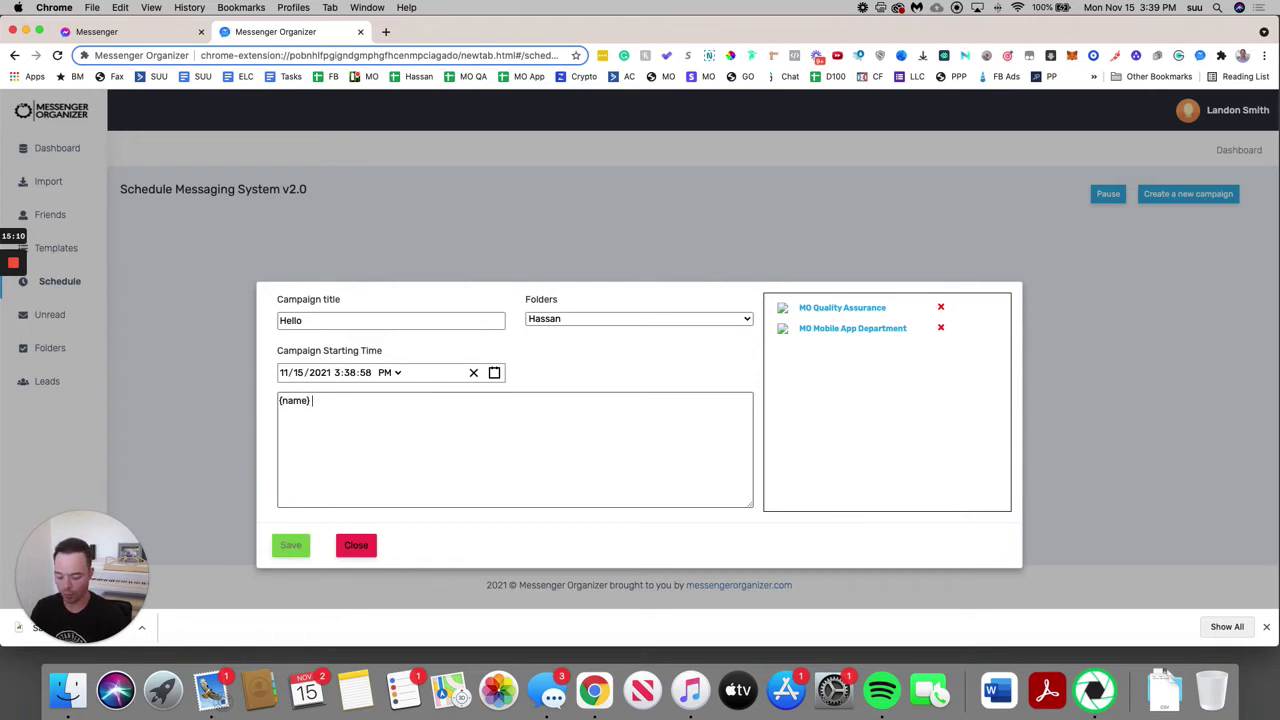
type(" whatever mess")
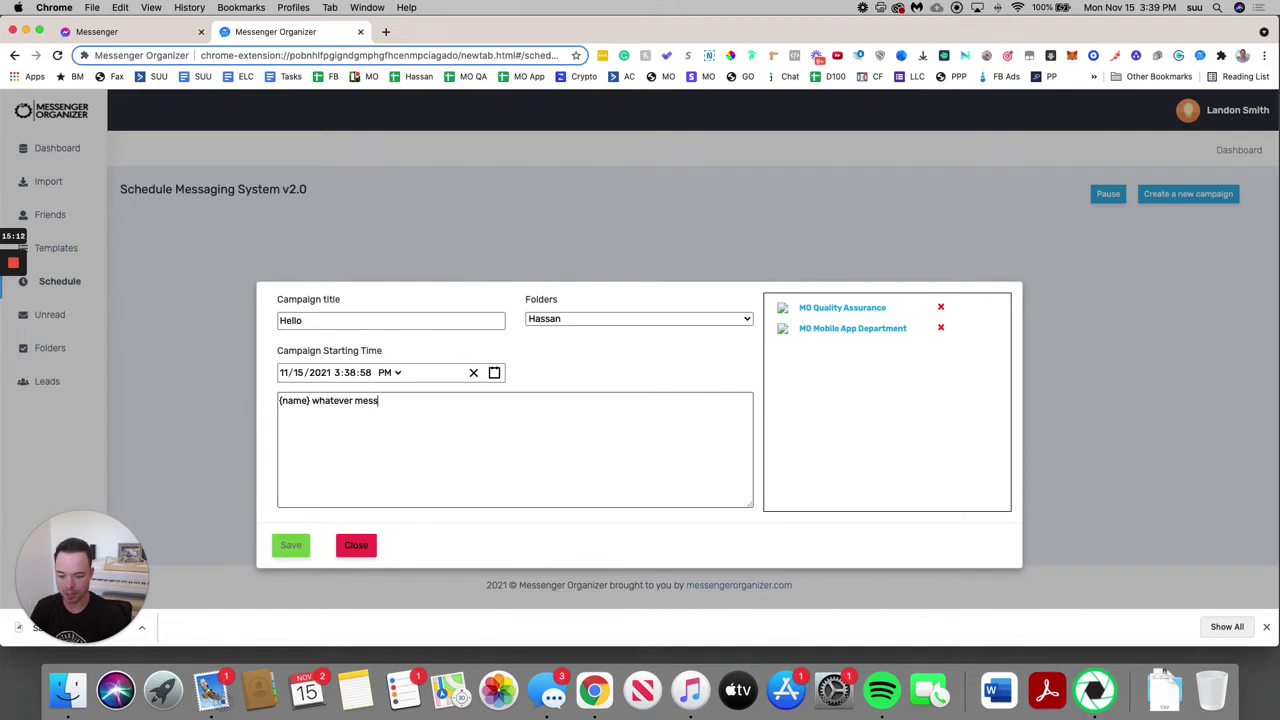
type("age")
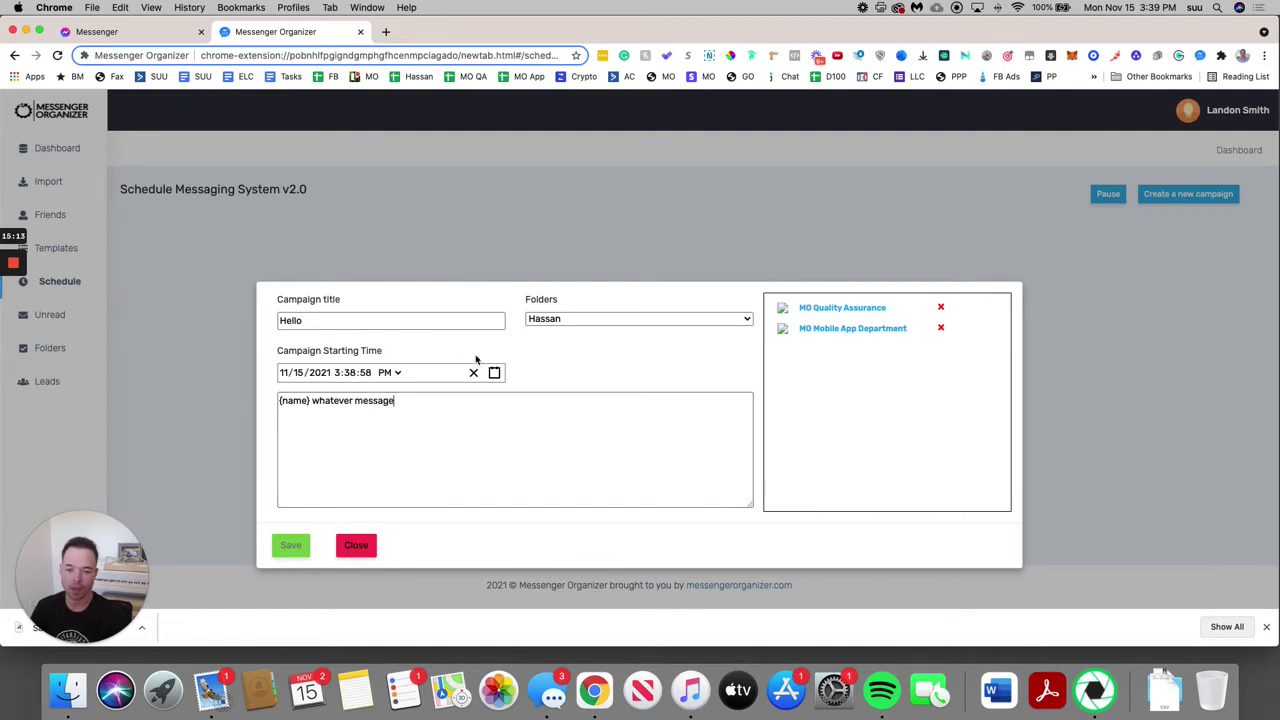
left_click(304, 372)
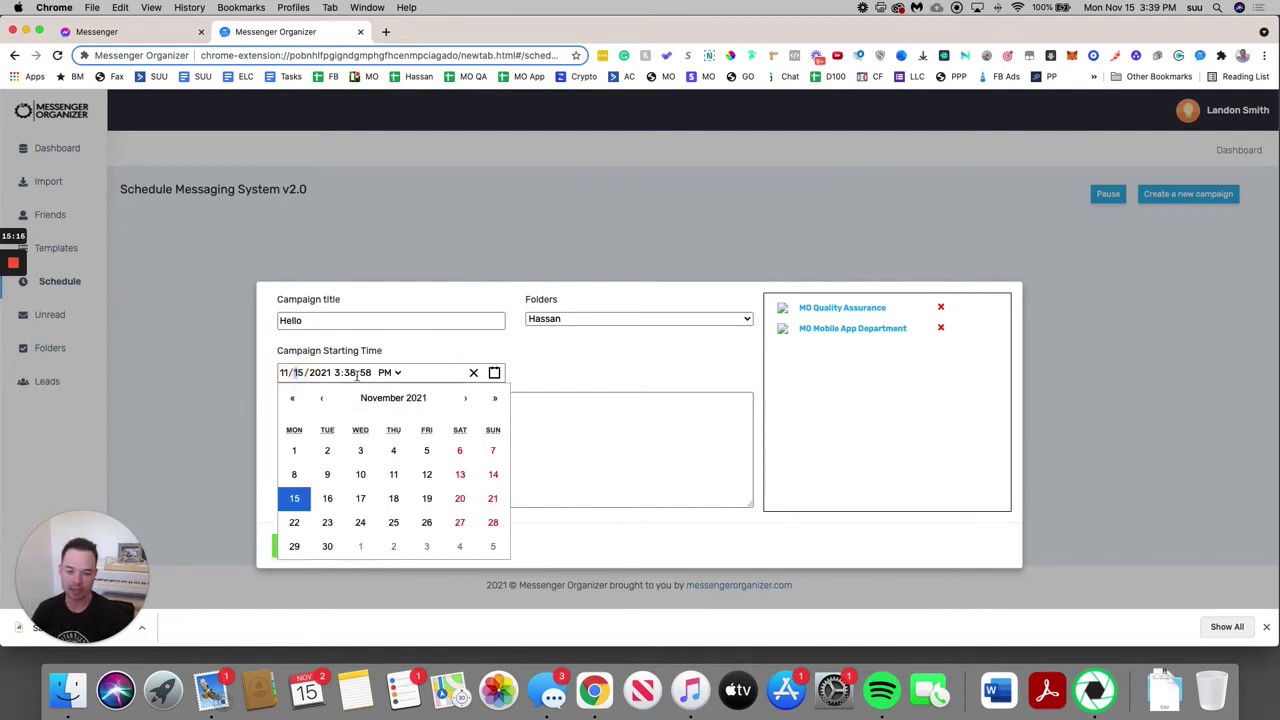
left_click(520, 366)
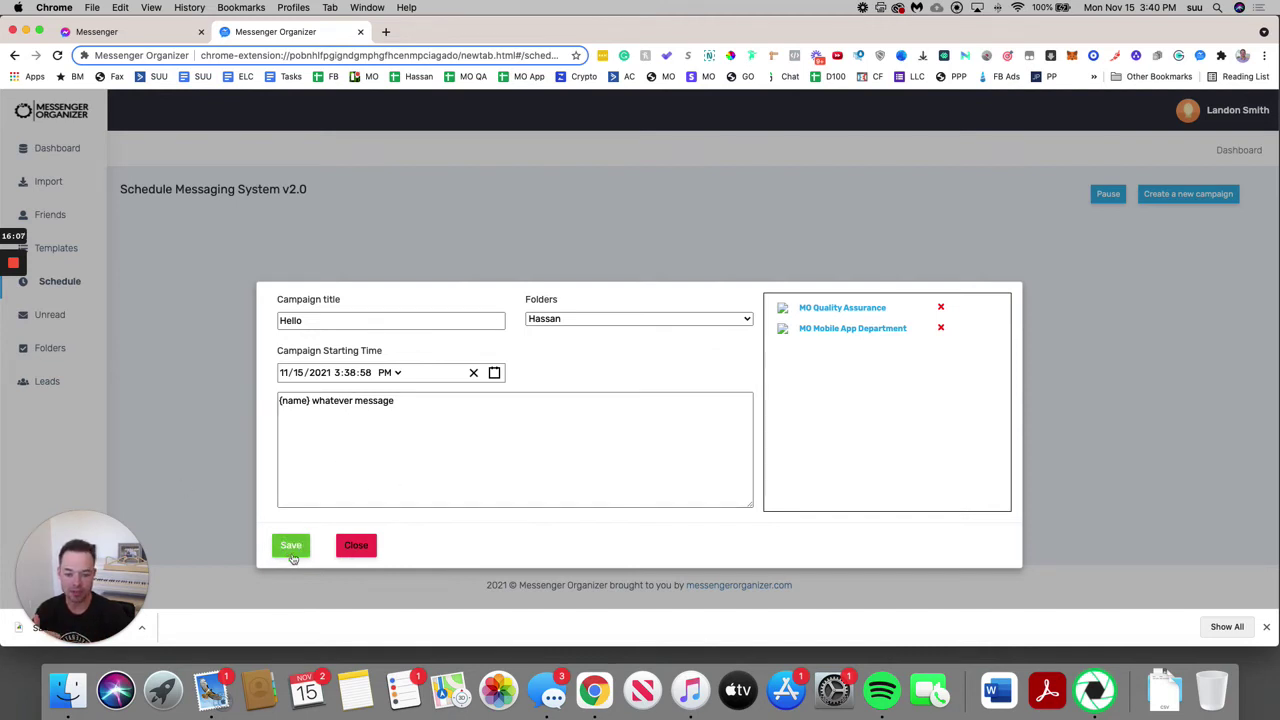
left_click(292, 548)
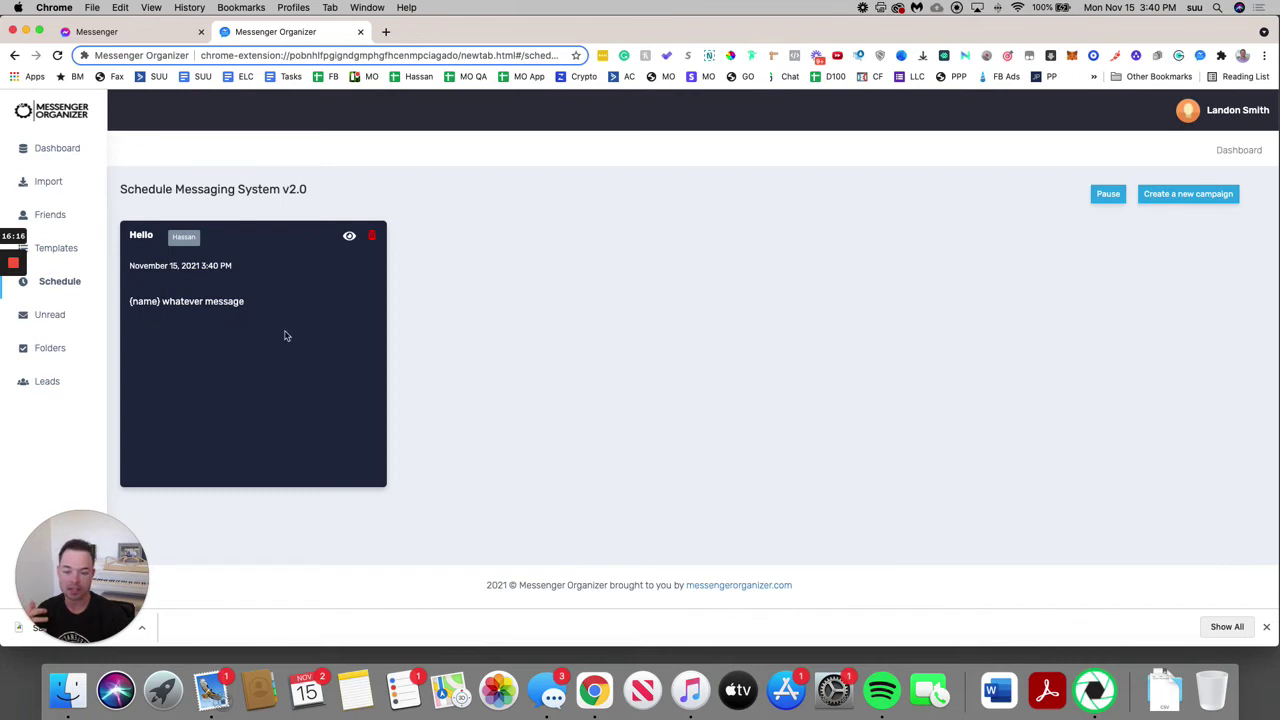
Step: Check the Hello campaign's recipients with their scheduled times and statuses, and delete the campaign
left_click(349, 236)
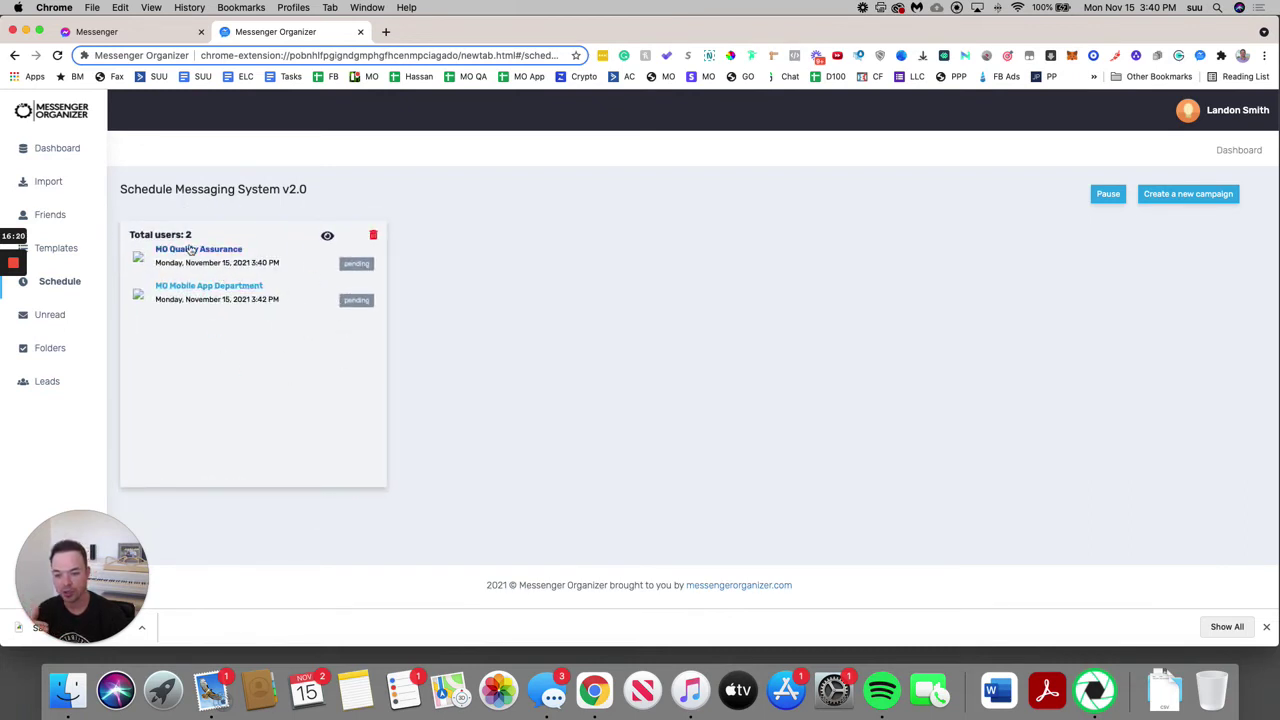
left_click(328, 238)
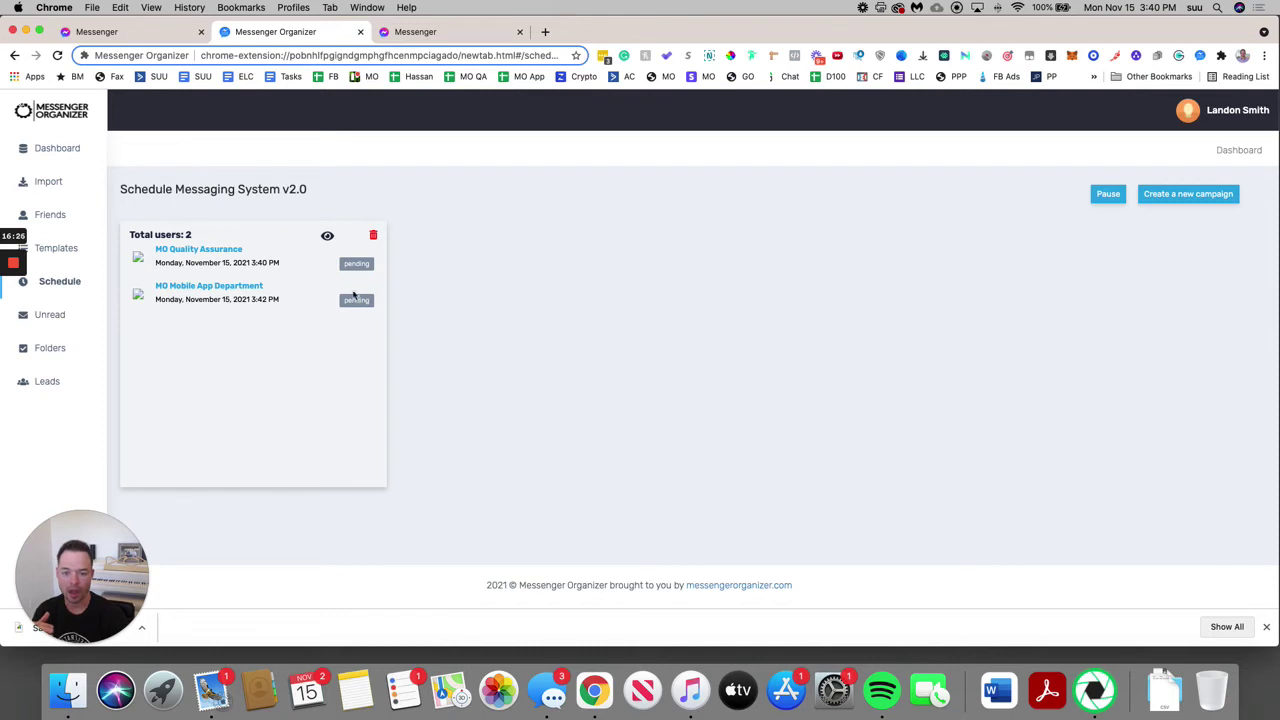
left_click(373, 238)
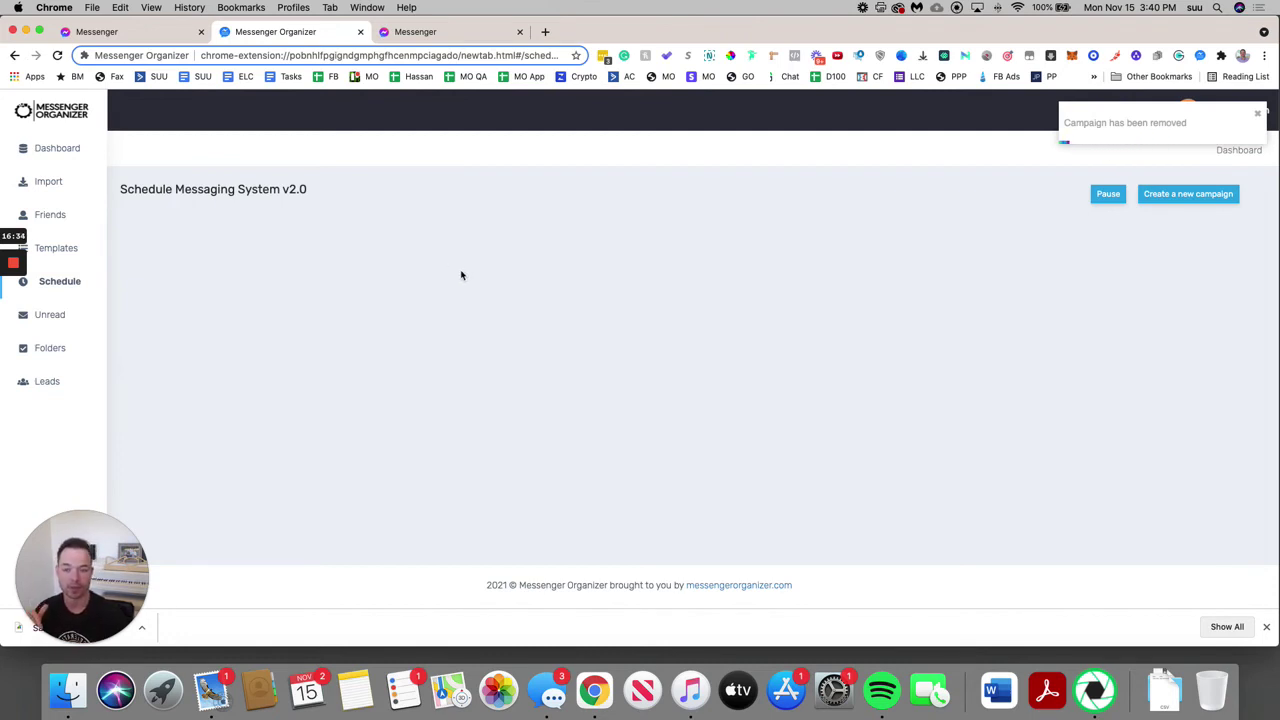
Step: Draft a campaign titled Hello for the folder below Funnels with the message "Hi!", excluding MO Mobile App Department, and discard it
left_click(1191, 194)
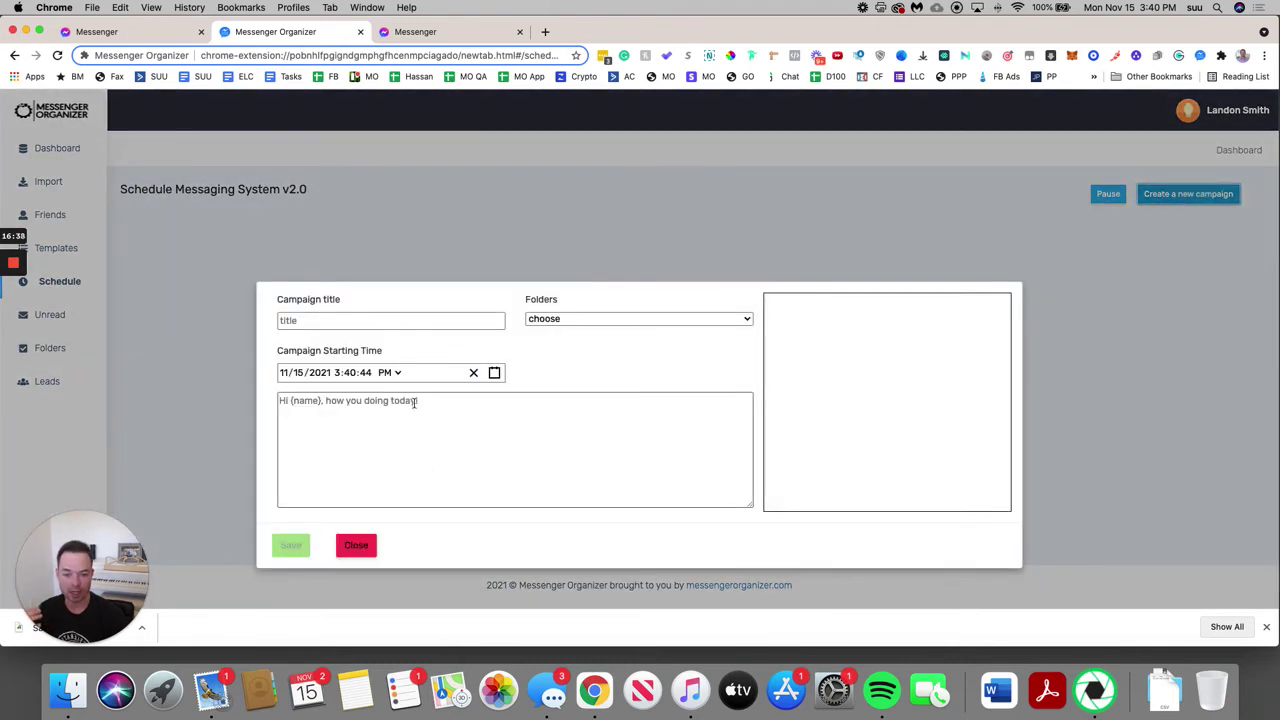
left_click(352, 318)
type("Hello")
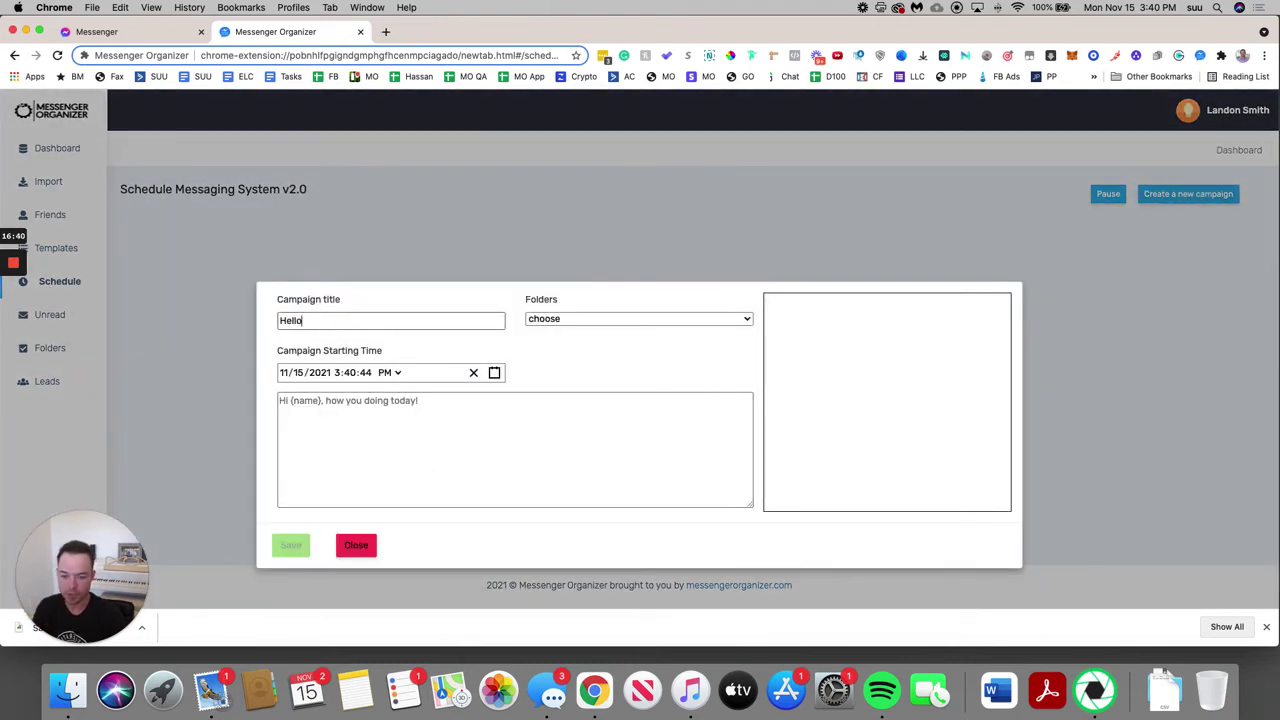
left_click(590, 320)
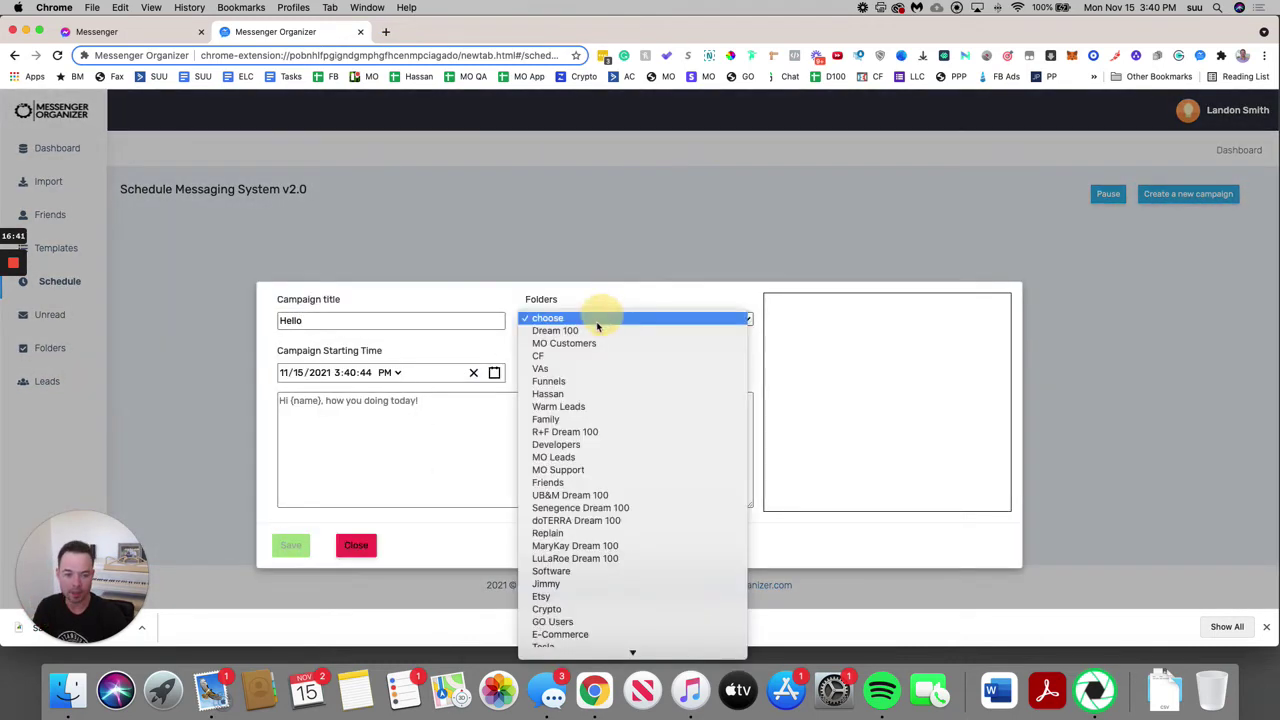
left_click(555, 391)
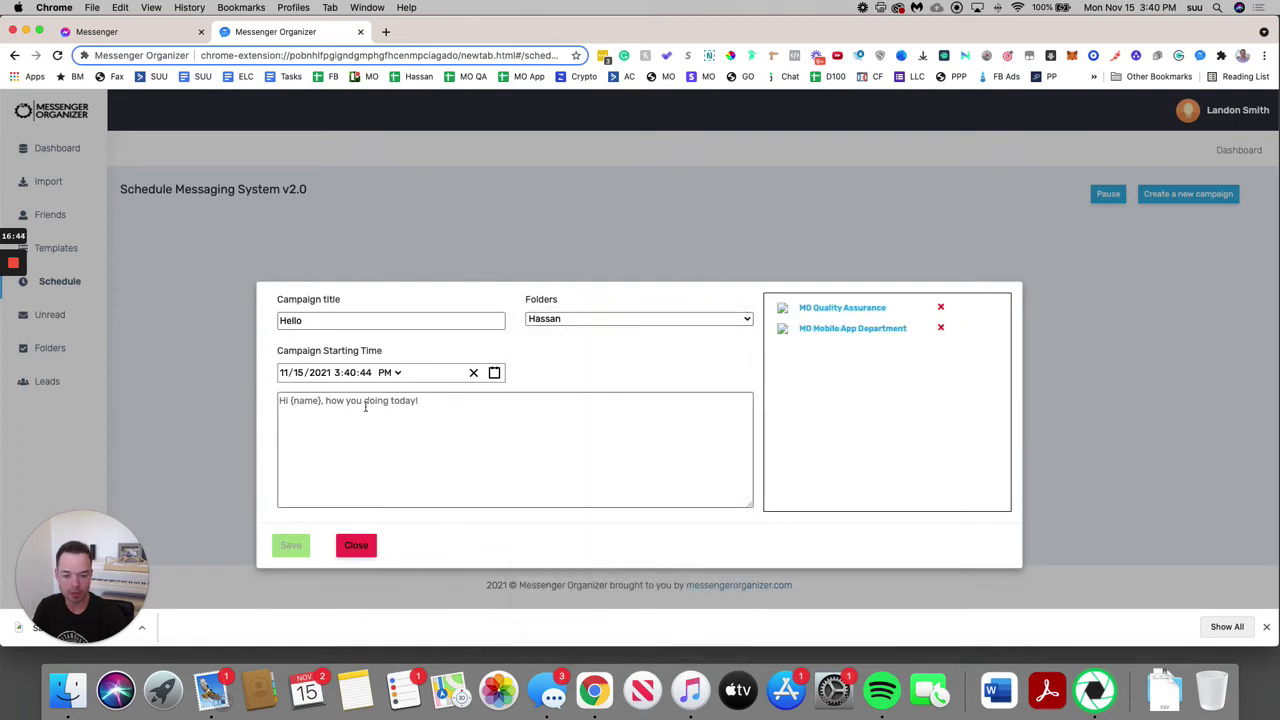
left_click(366, 405)
type("Hi!")
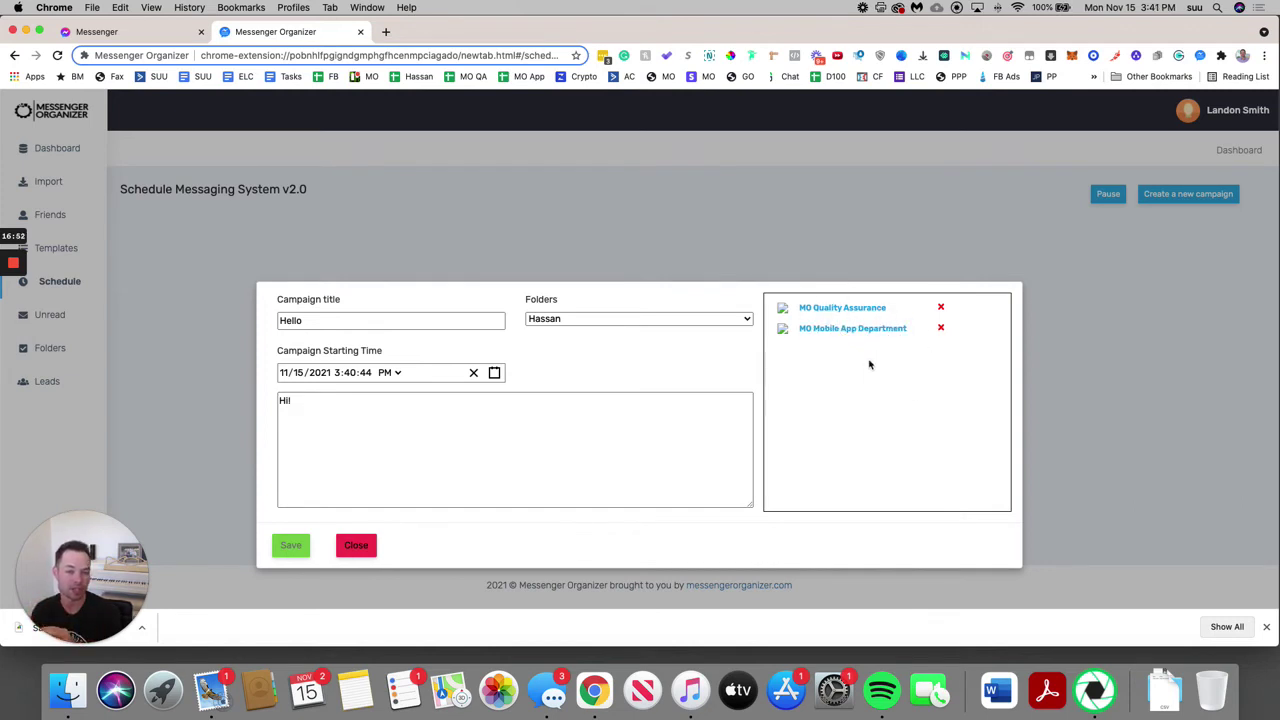
left_click(941, 329)
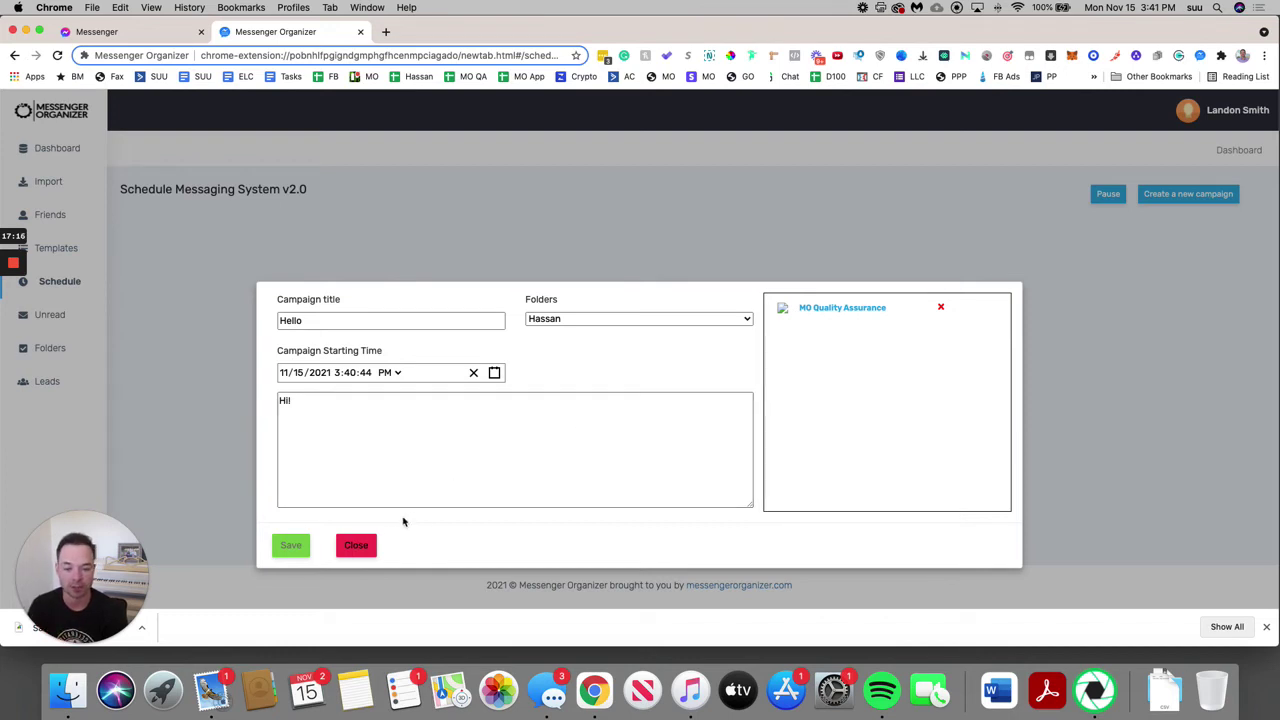
left_click(367, 551)
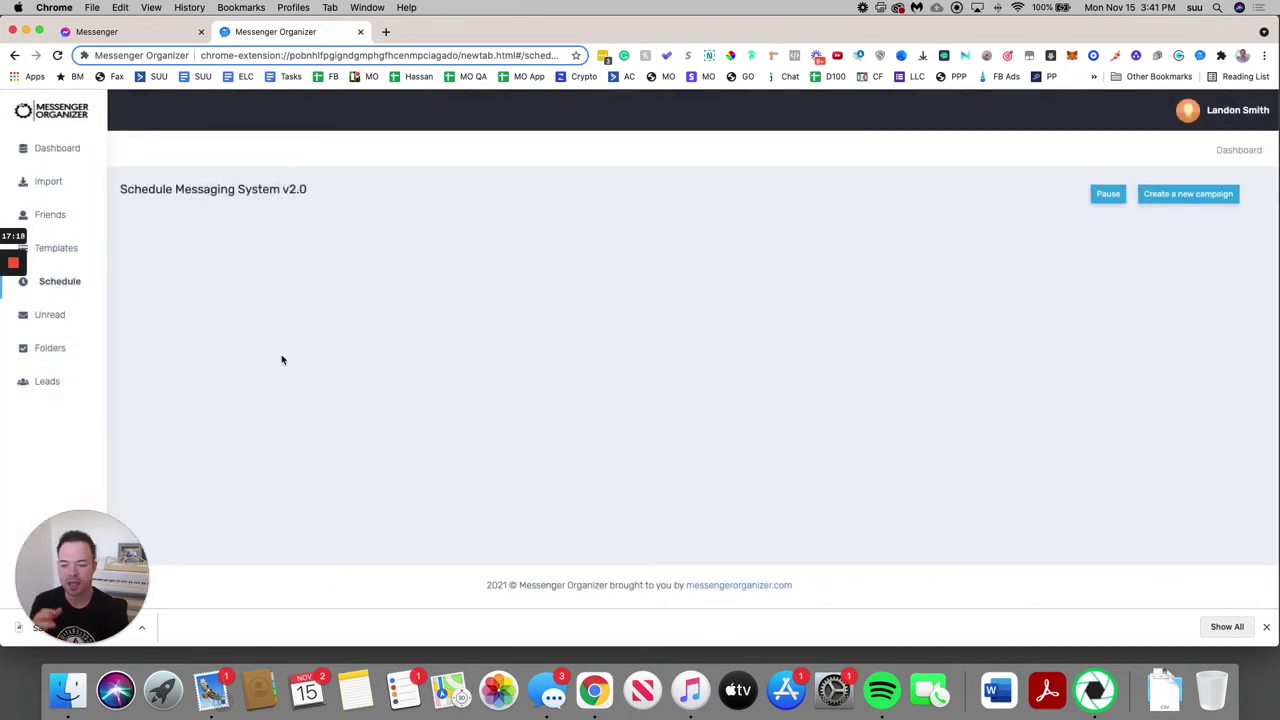
Step: Open the unread conversations list and sync the unread conversations
left_click(69, 324)
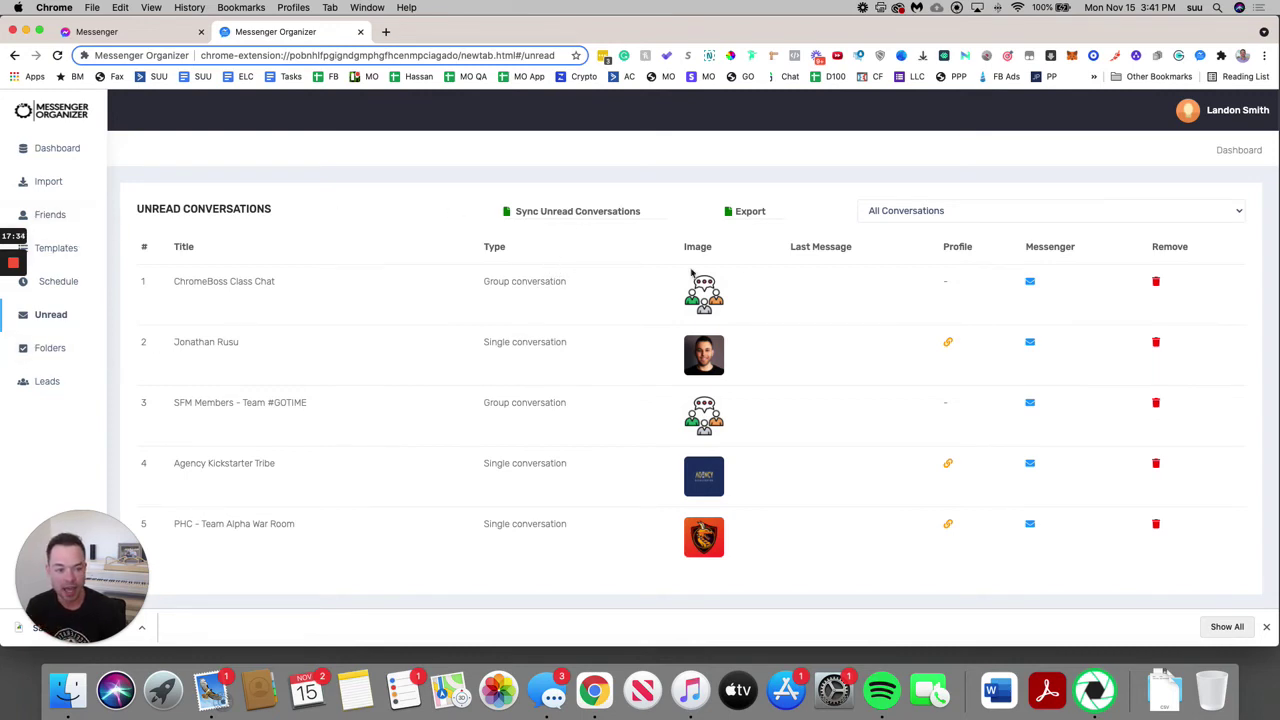
left_click(558, 215)
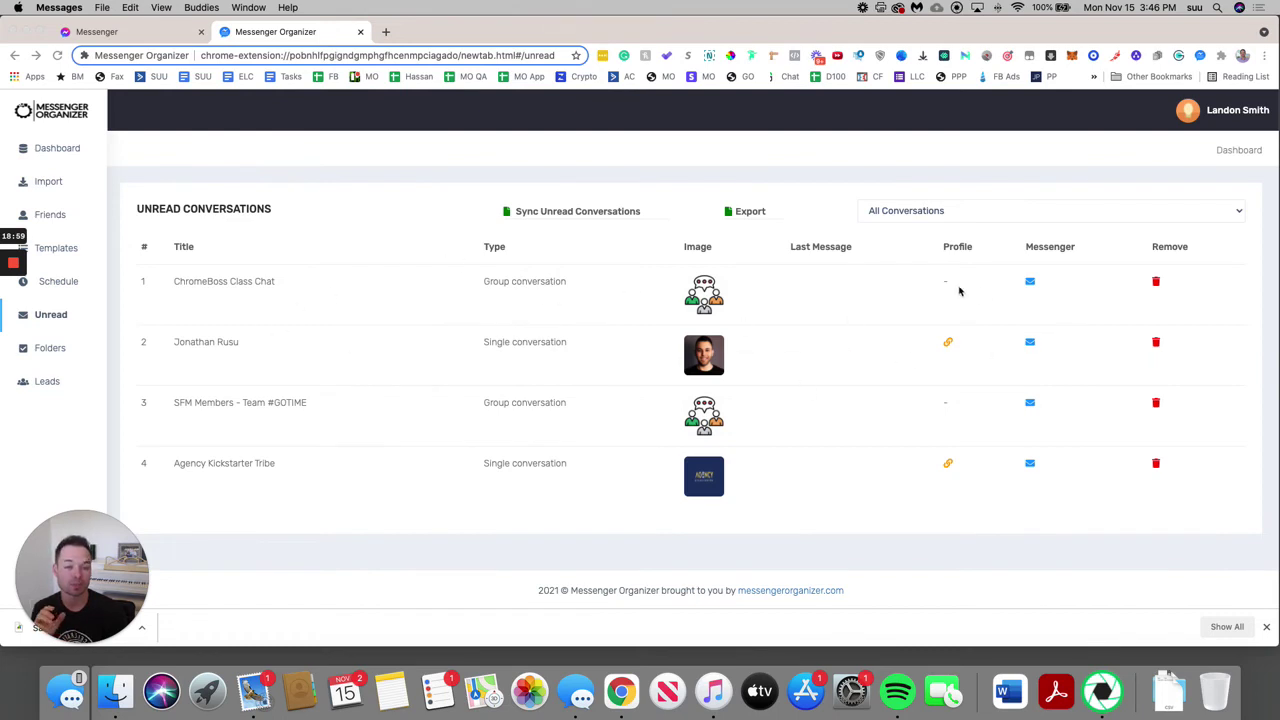
left_click(1049, 240)
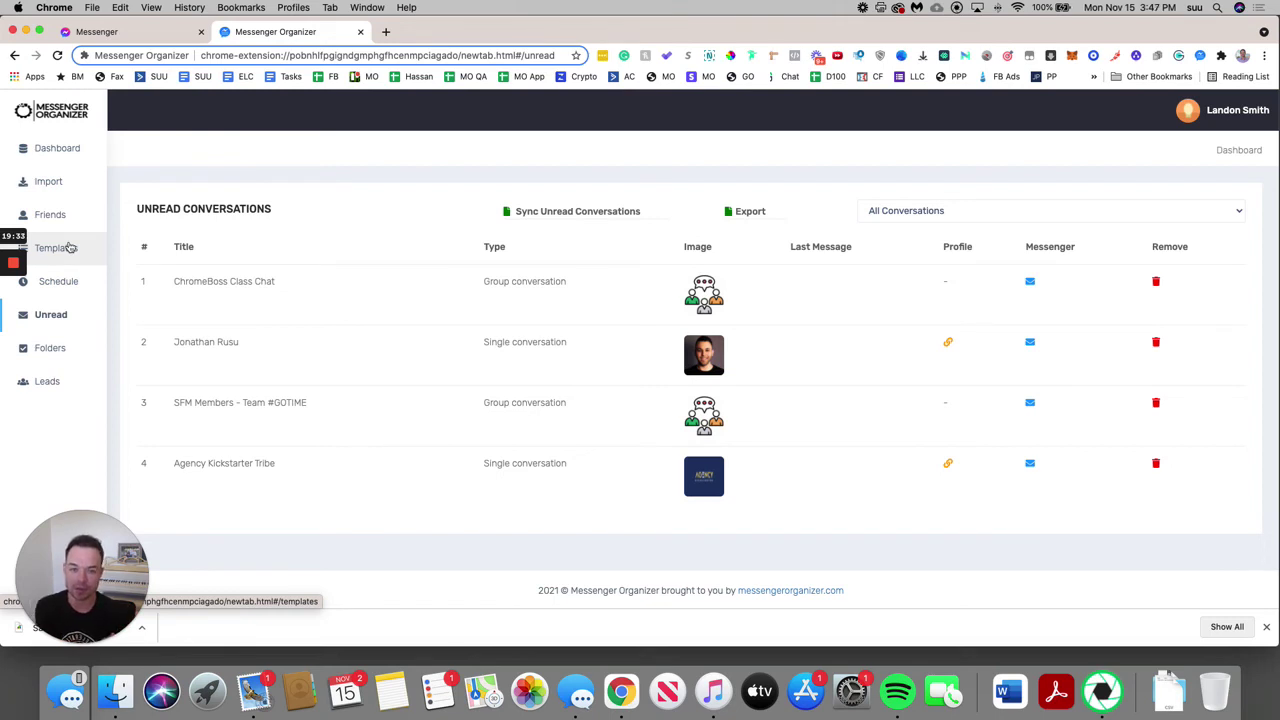
Step: Open the folder organizer and look over the order of the folders
left_click(52, 347)
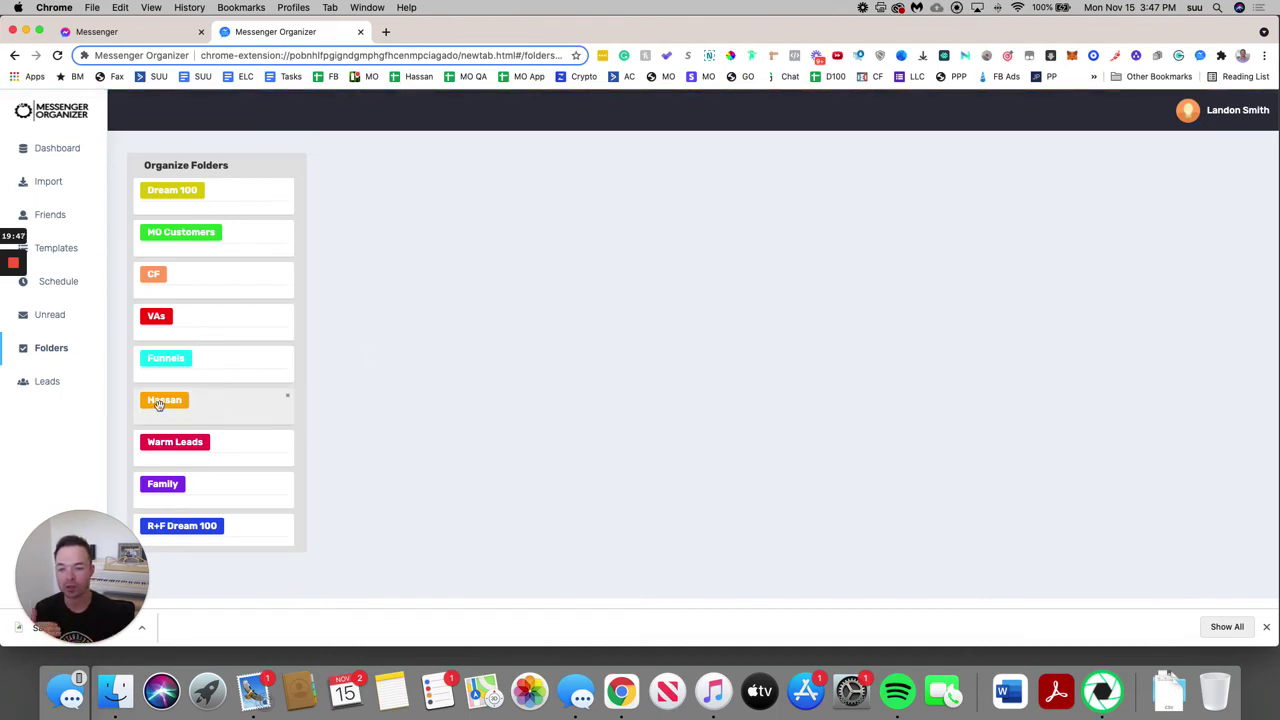
mouse_move(14, 295)
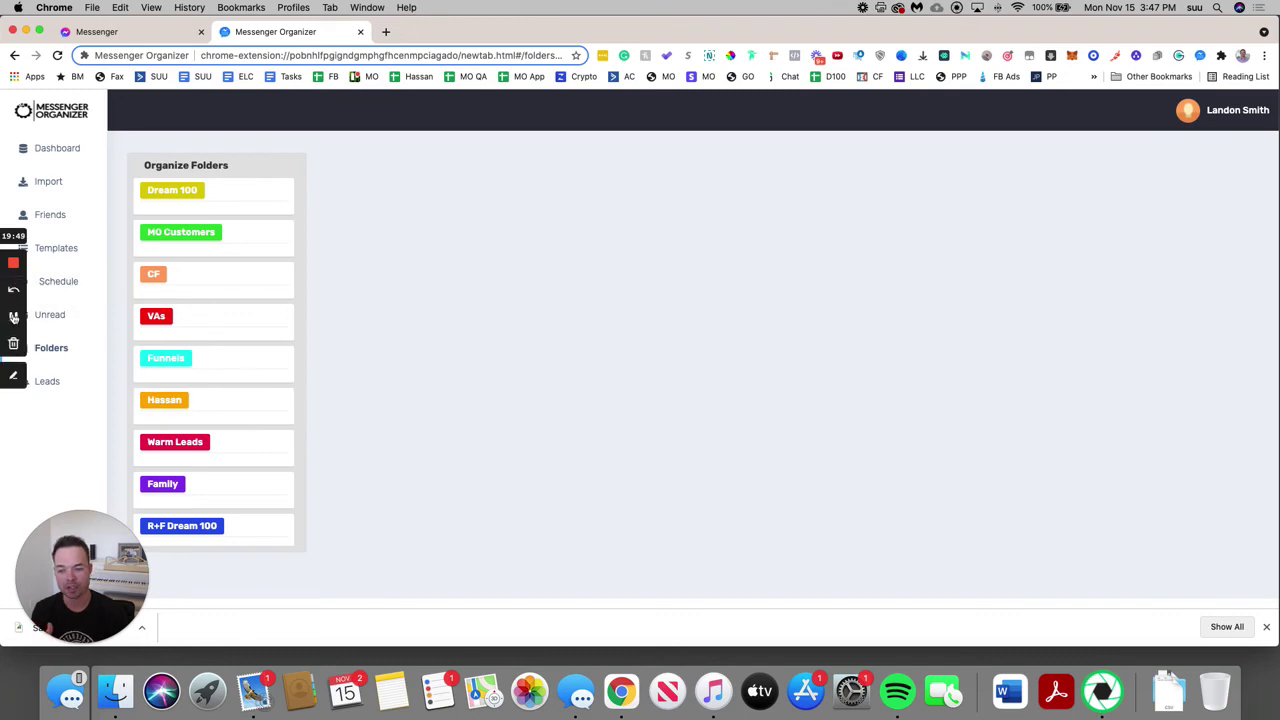
left_click(14, 317)
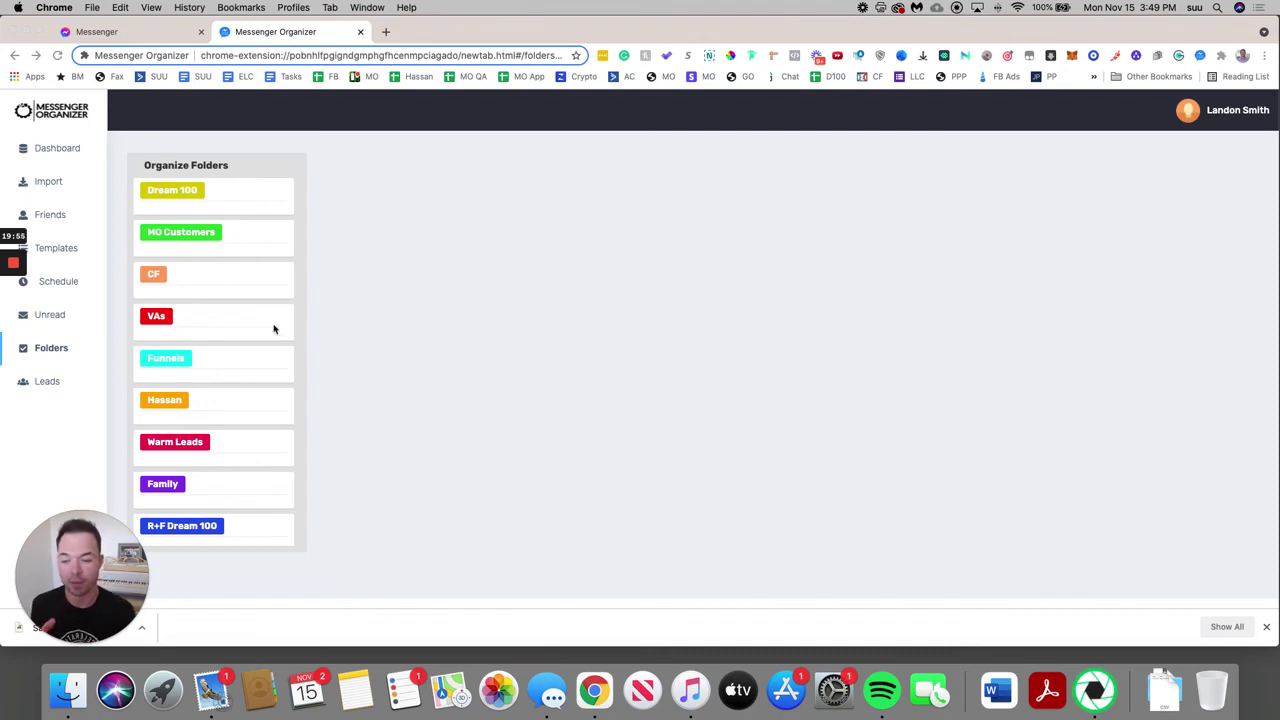
Step: On the leads board, move the lead in the Test 1 folder to the folder that follows Funnels
left_click(50, 383)
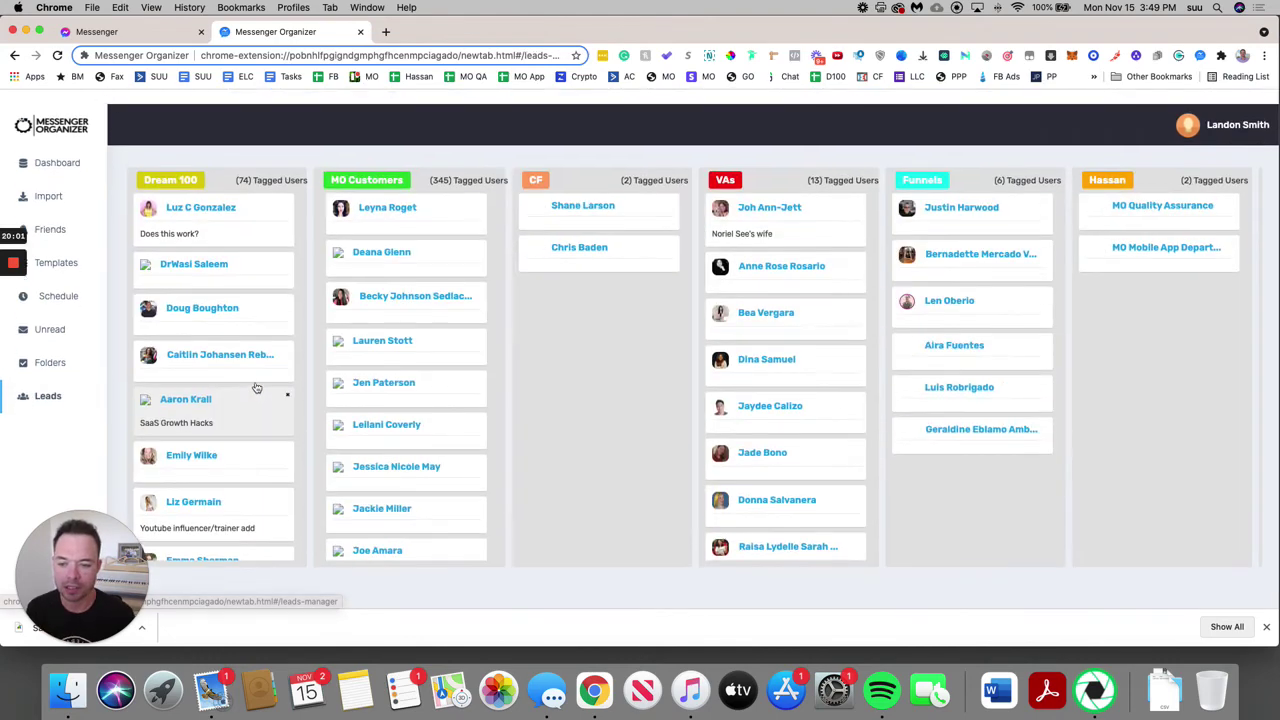
scroll(256, 387, "down", 1)
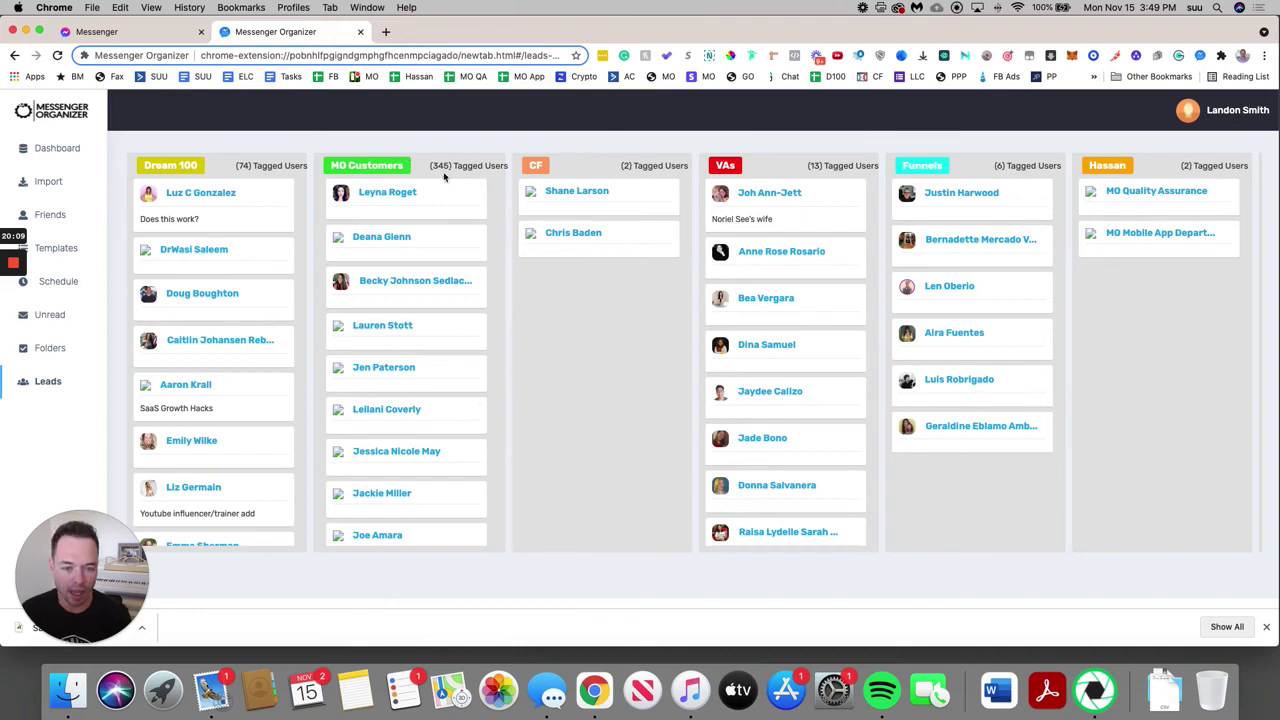
scroll(1000, 250, "down", 2)
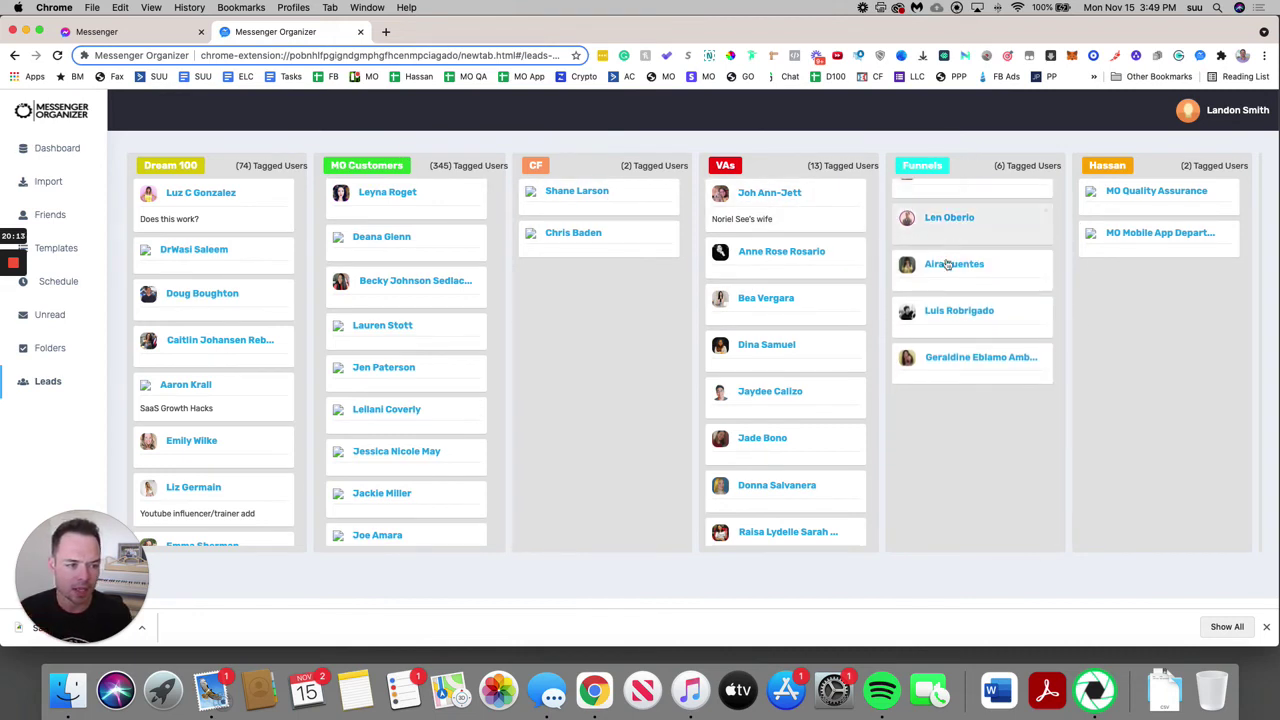
scroll(965, 191, "up", 2)
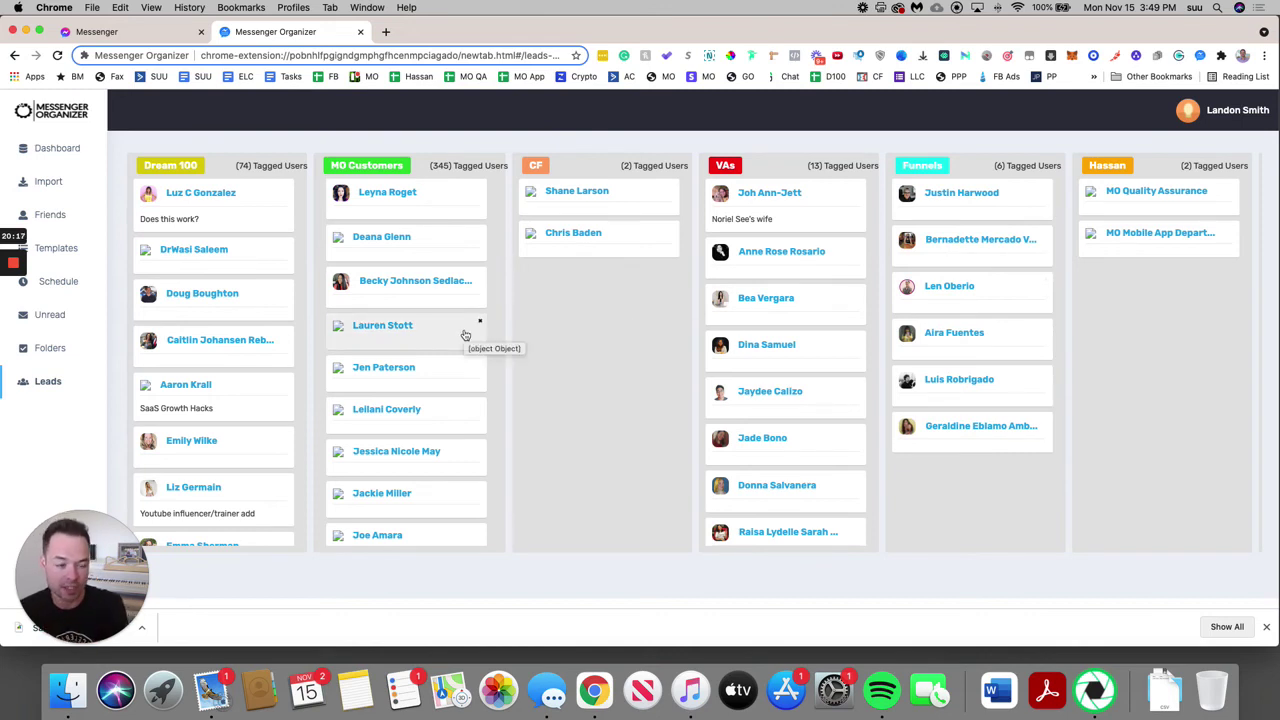
scroll(465, 335, "down", 2)
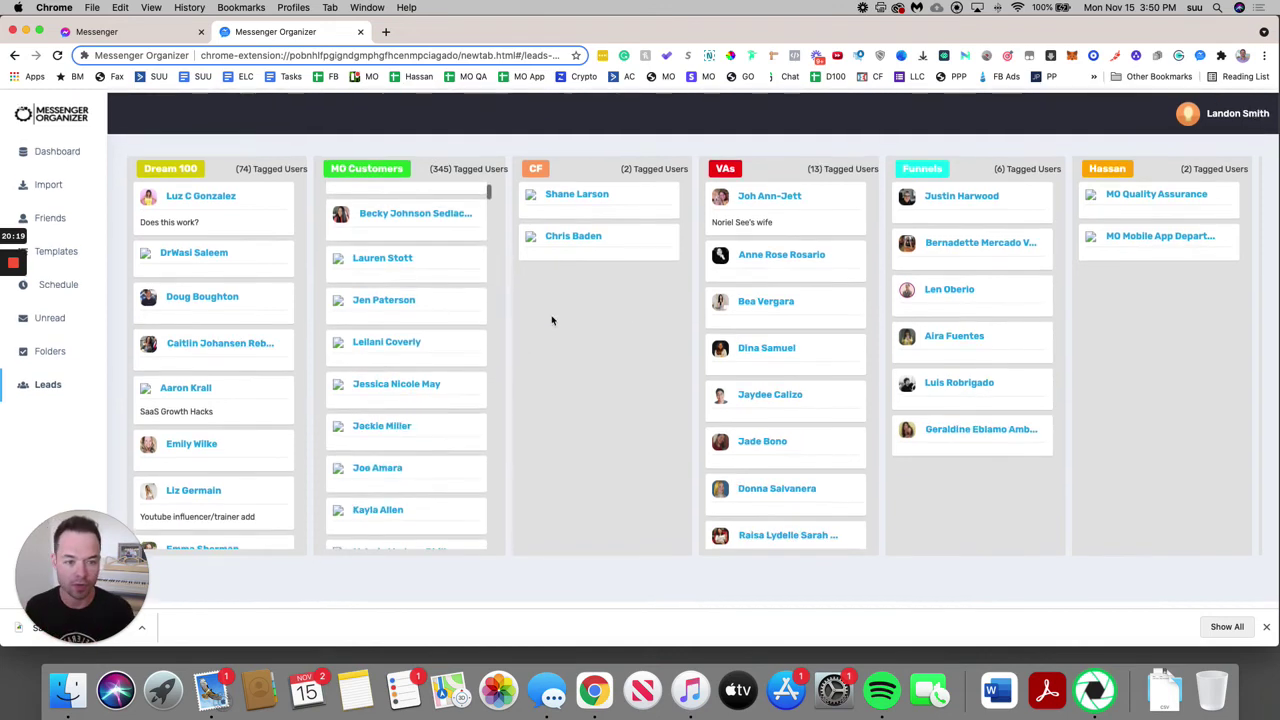
scroll(997, 296, "right", 20)
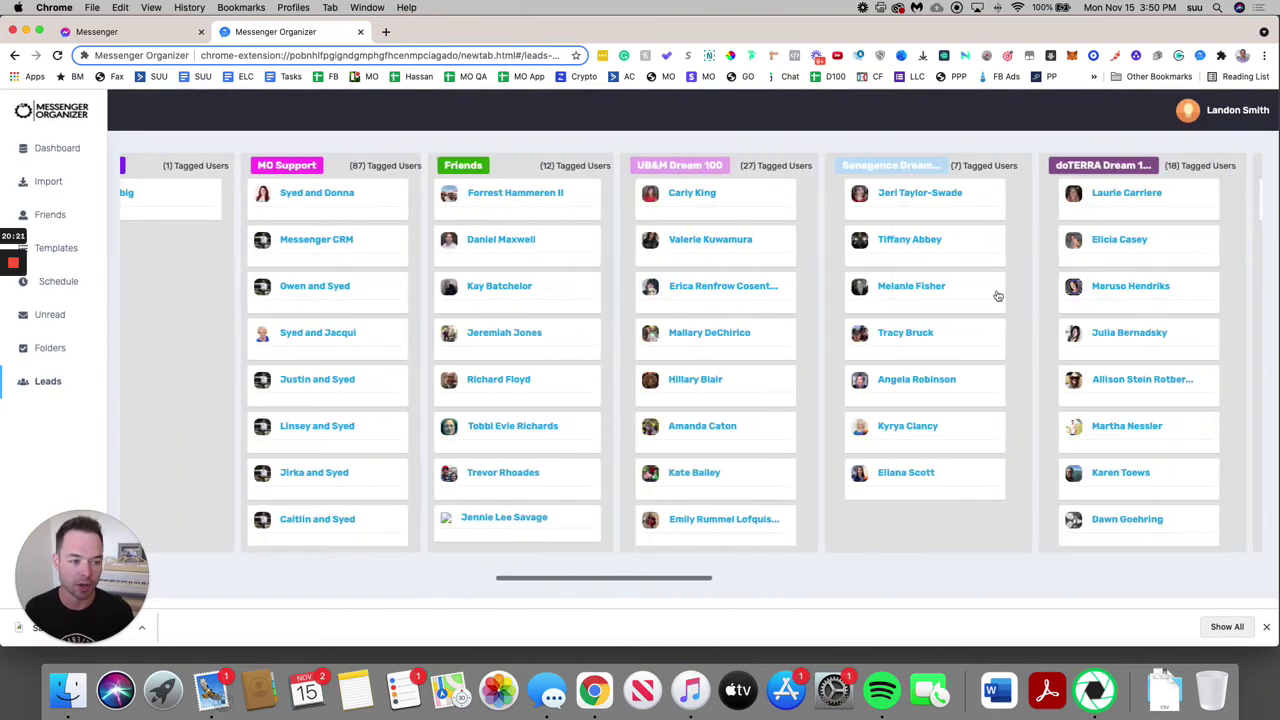
scroll(997, 296, "right", 20)
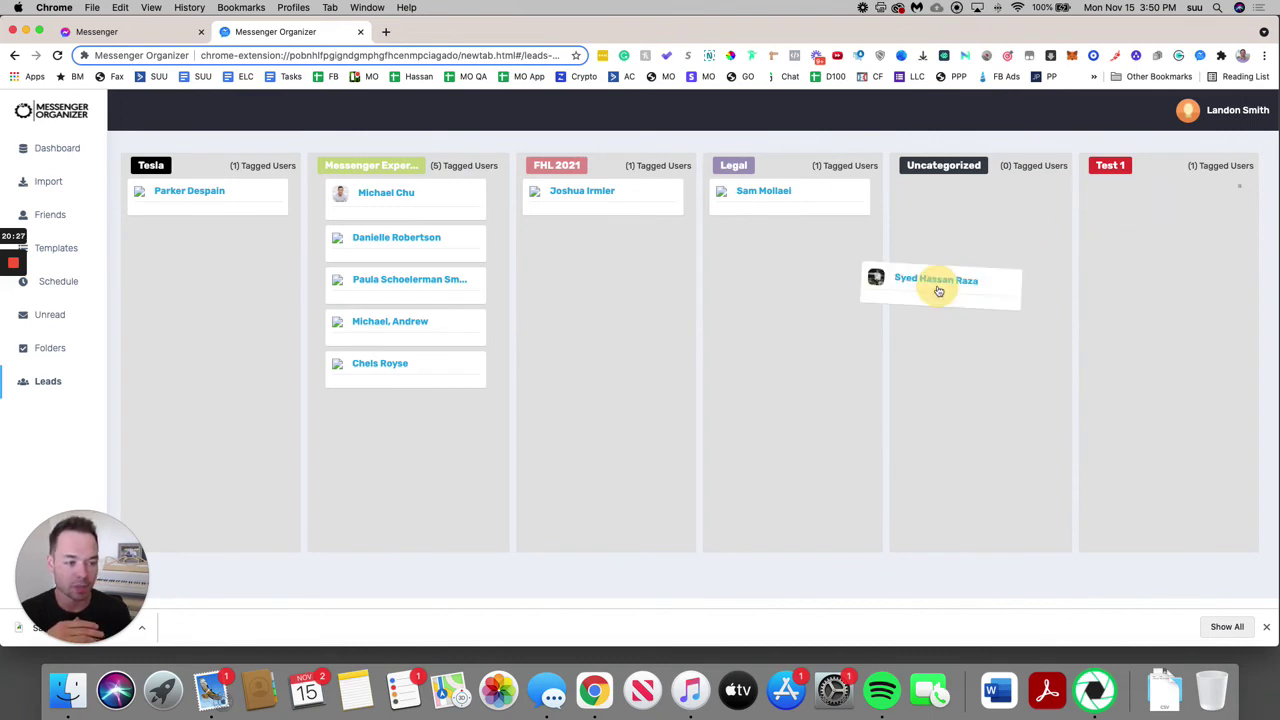
left_click_drag(323, 324, 503, 285)
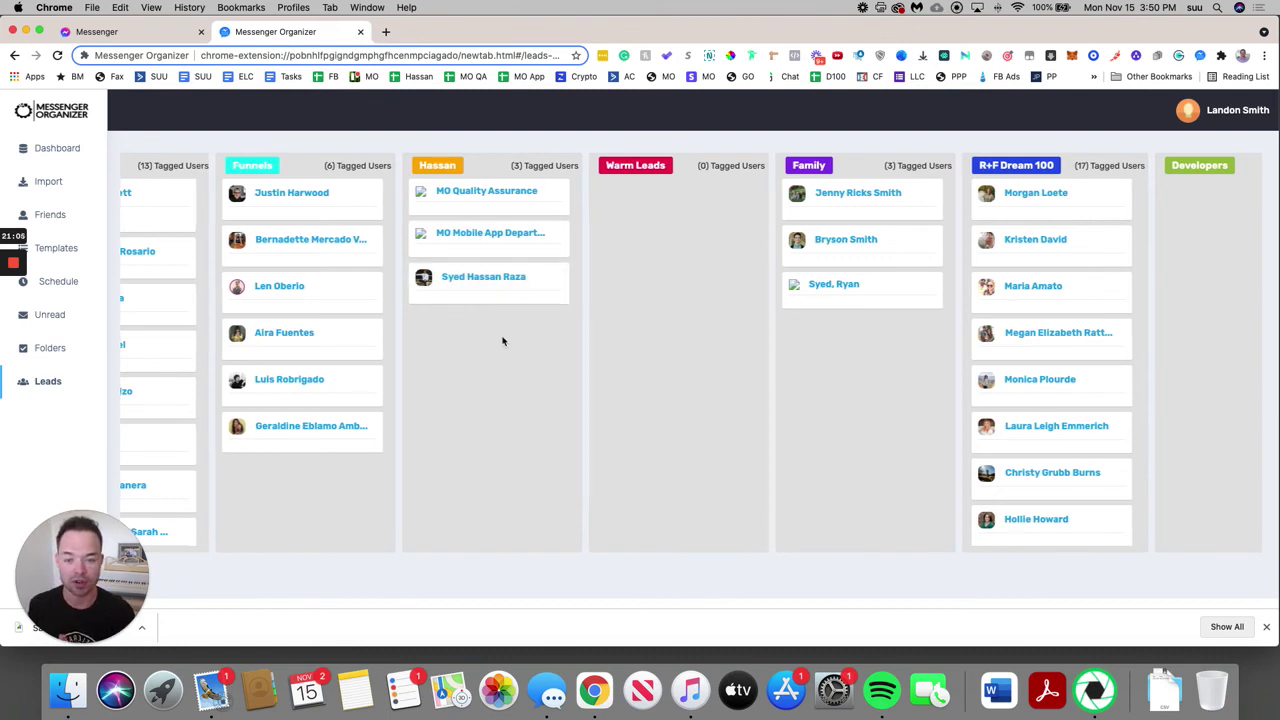
scroll(503, 341, "left", 10)
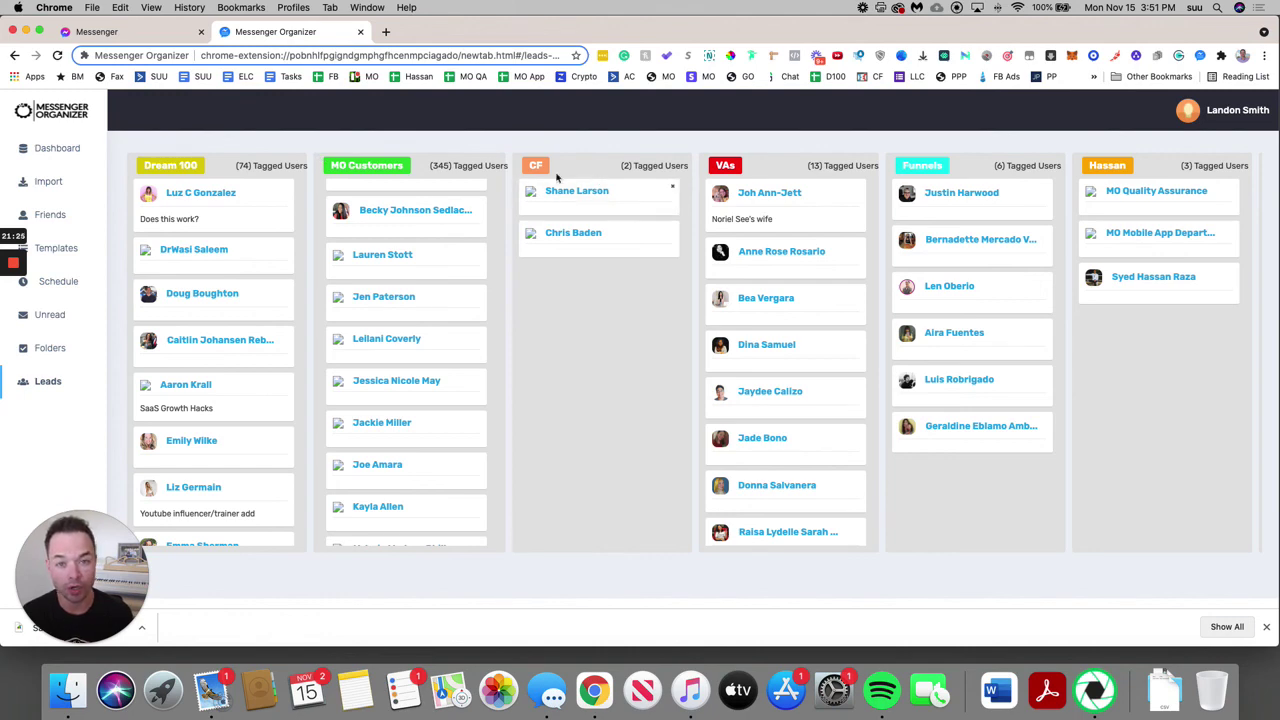
Step: Look over the folder order in the folder organizer again and return to the leads board
left_click(55, 352)
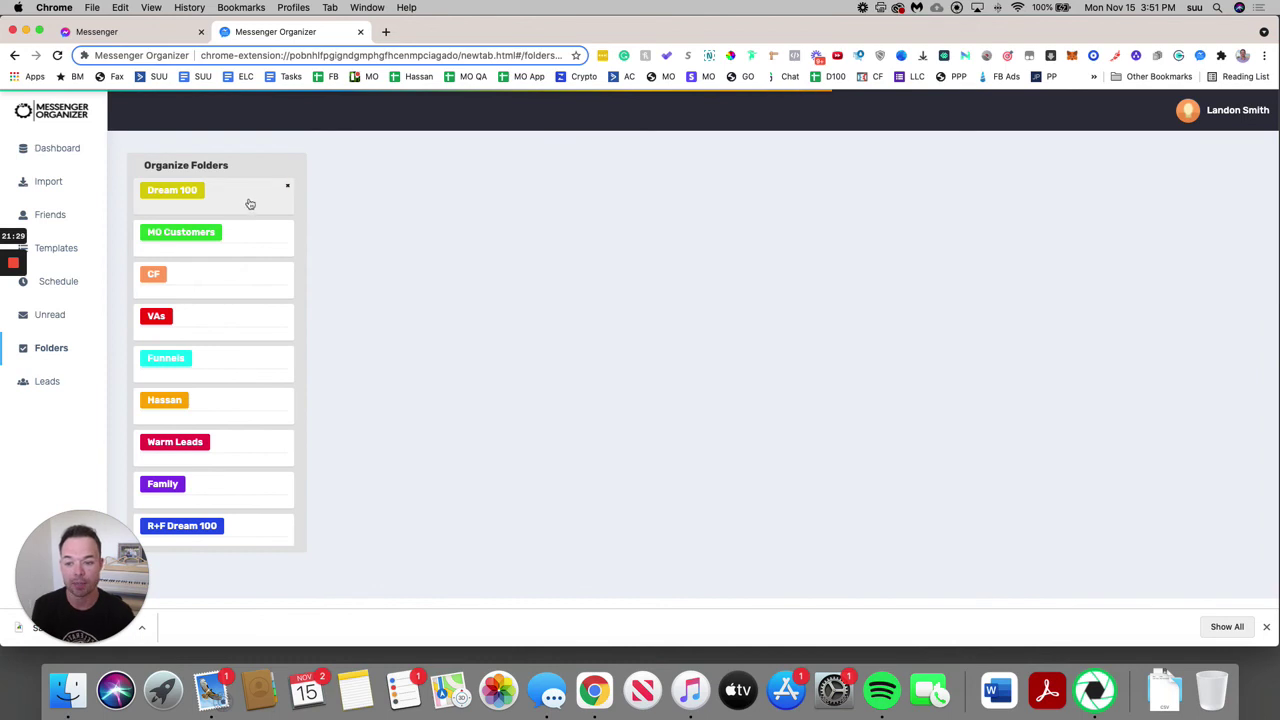
mouse_move(249, 203)
left_mouse_down()
mouse_move(251, 249)
mouse_move(254, 191)
mouse_move(256, 206)
left_mouse_up()
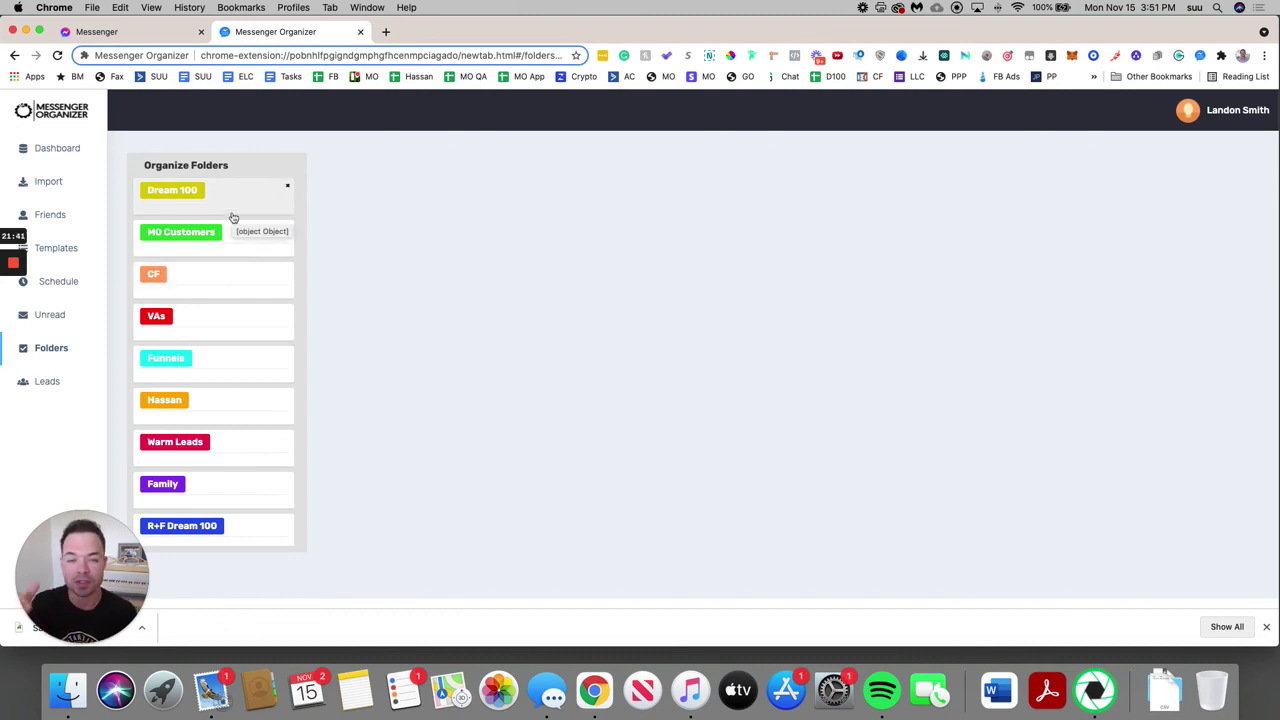
left_click(58, 381)
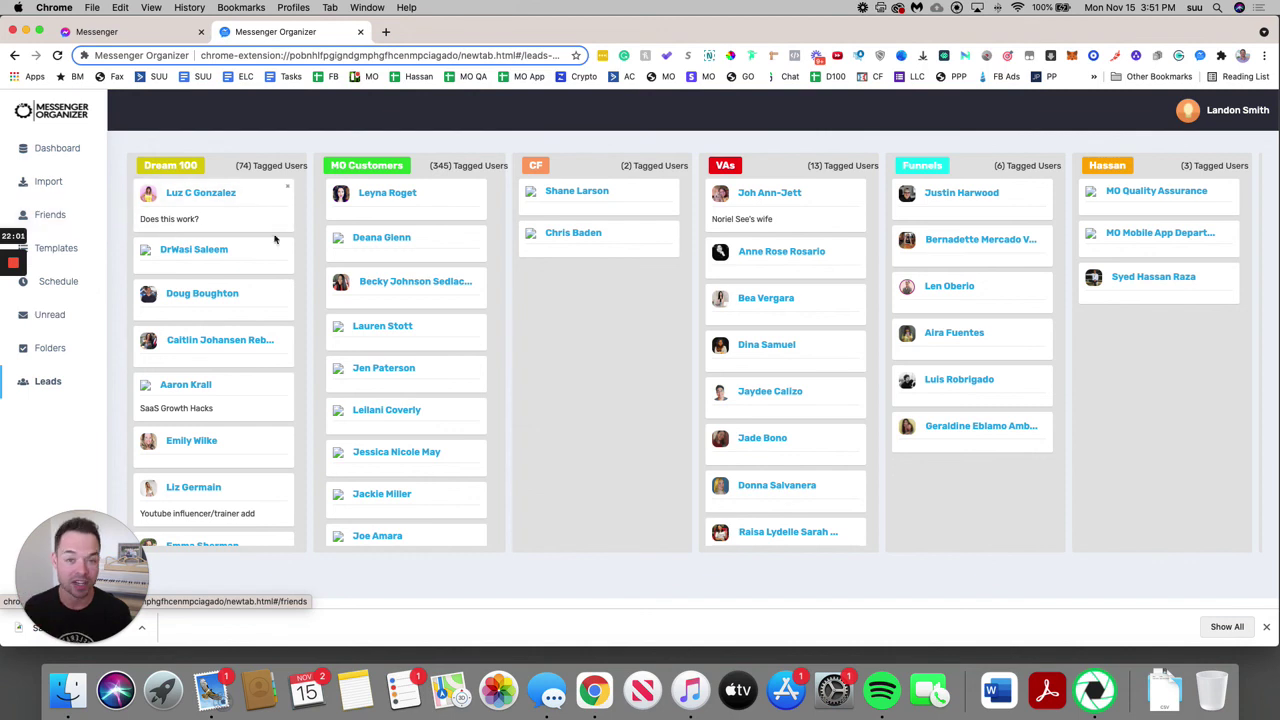
Step: Look through the list of leads and their assigned folders in the Messenger Organizer extension popup, and close it
left_click(1201, 57)
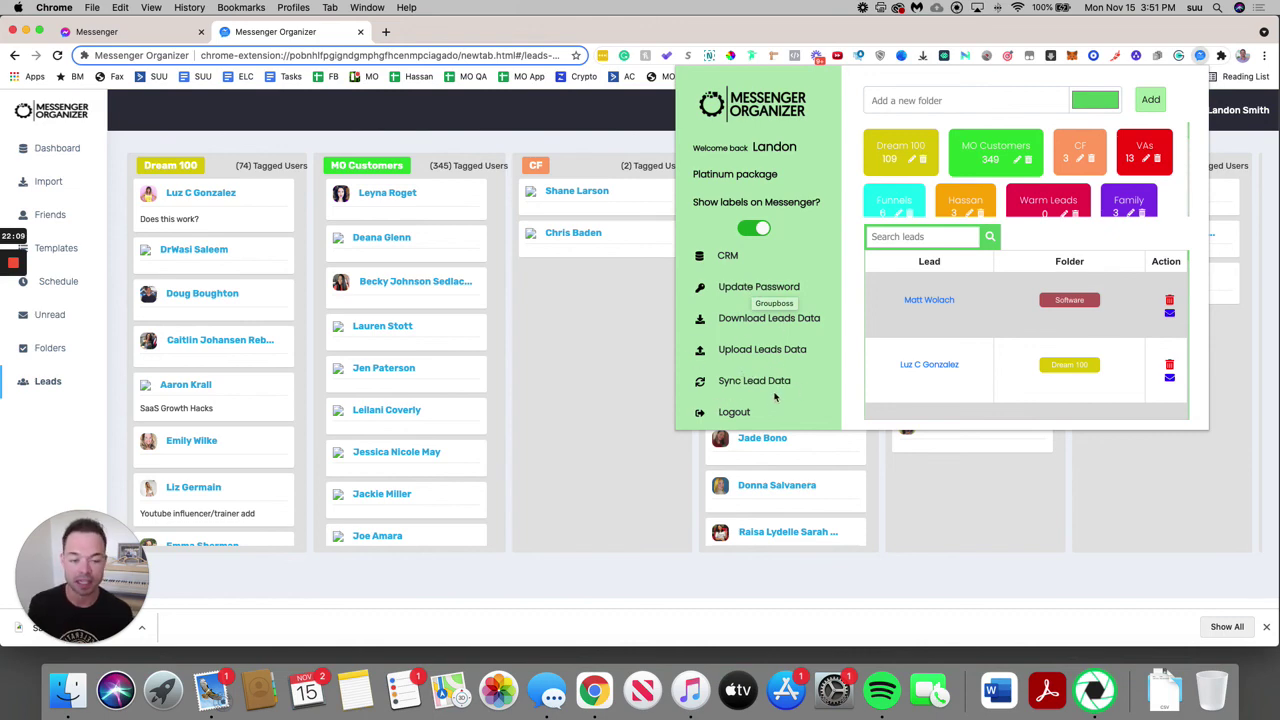
scroll(1007, 330, "down", 3)
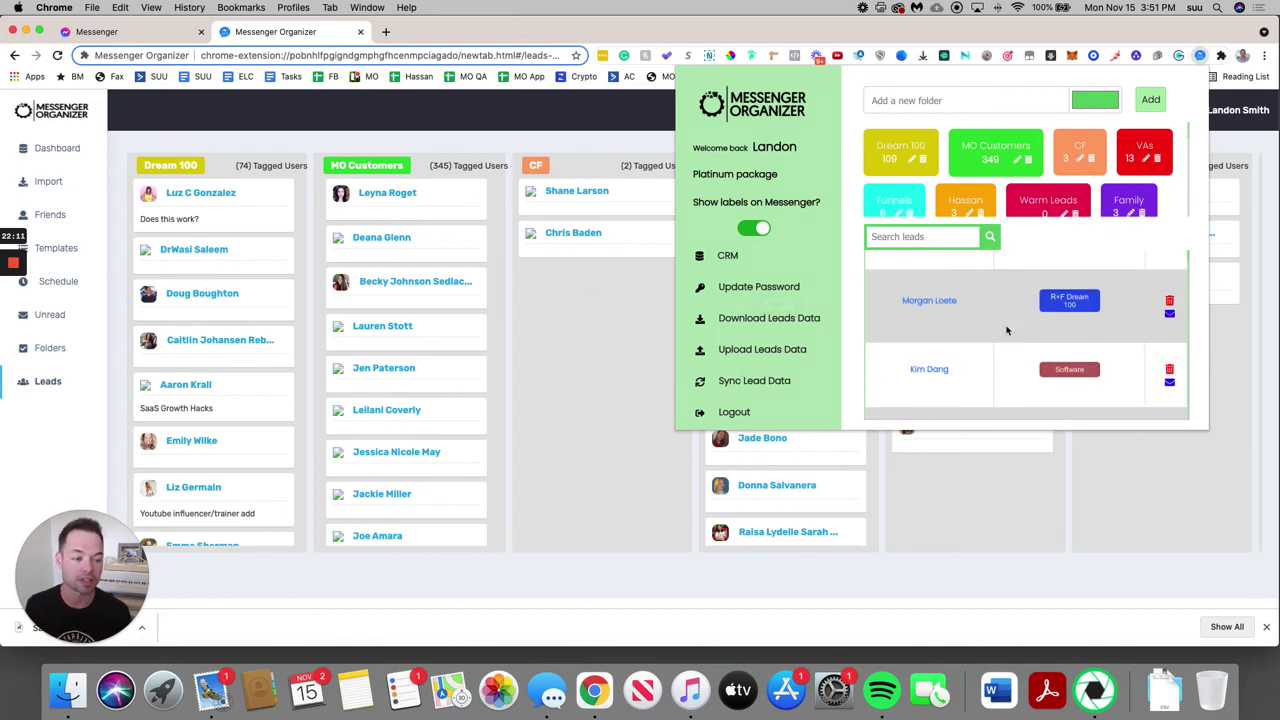
scroll(1007, 330, "down", 5)
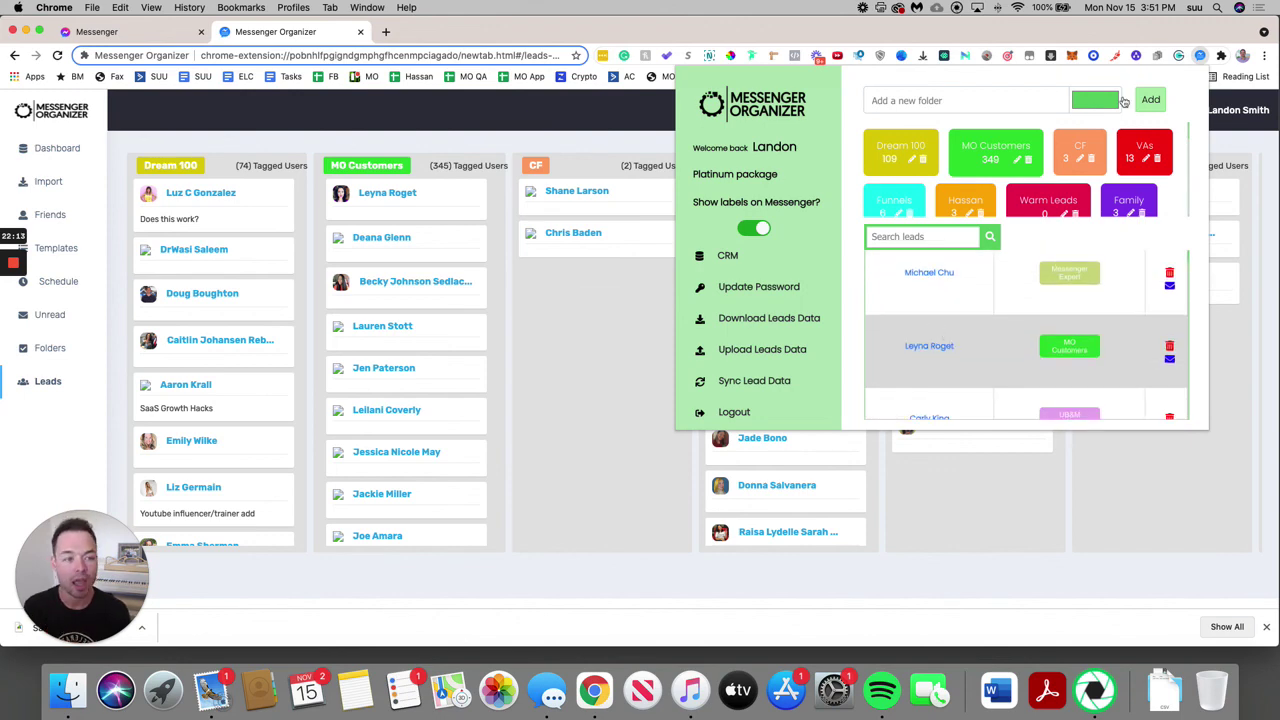
left_click(1201, 58)
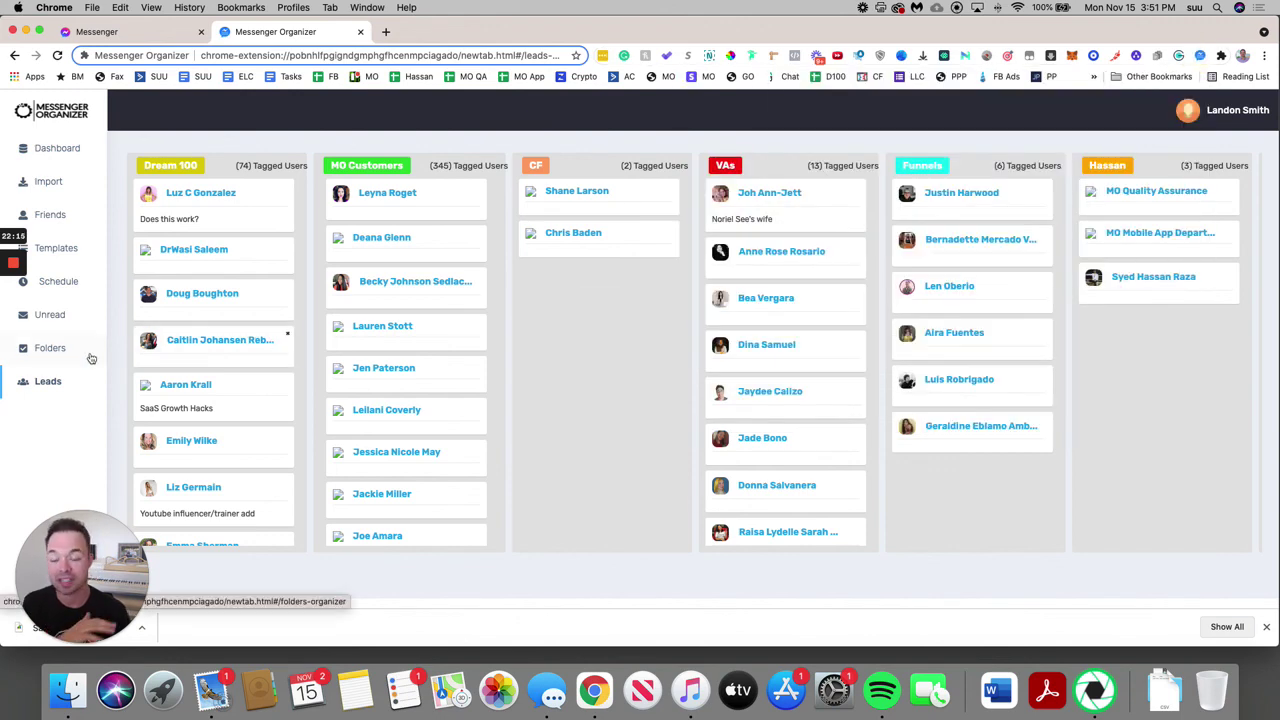